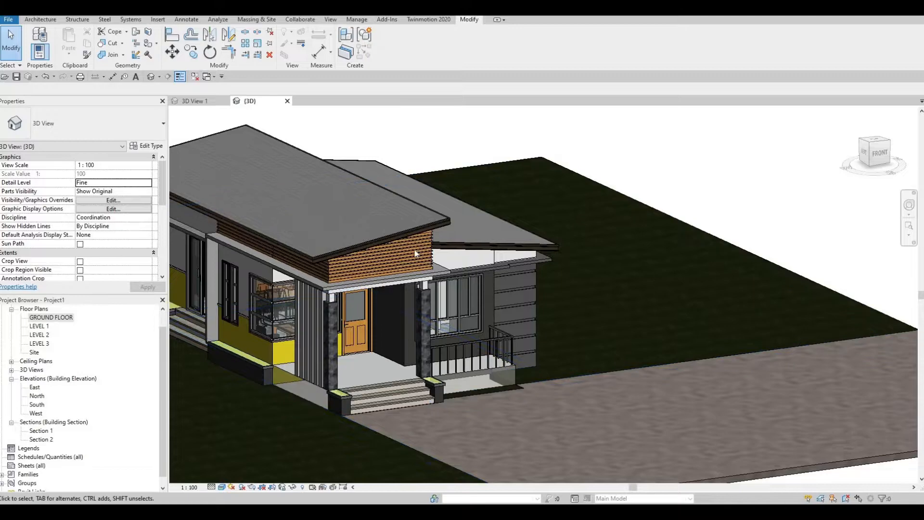
- Set the 3D view of the house to the Hidden Line visual style with Fine detail level
middle_click_drag(417, 252, 462, 236)
scroll(440, 224, "up", 3)
middle_click_drag(405, 327, 438, 288, "shift")
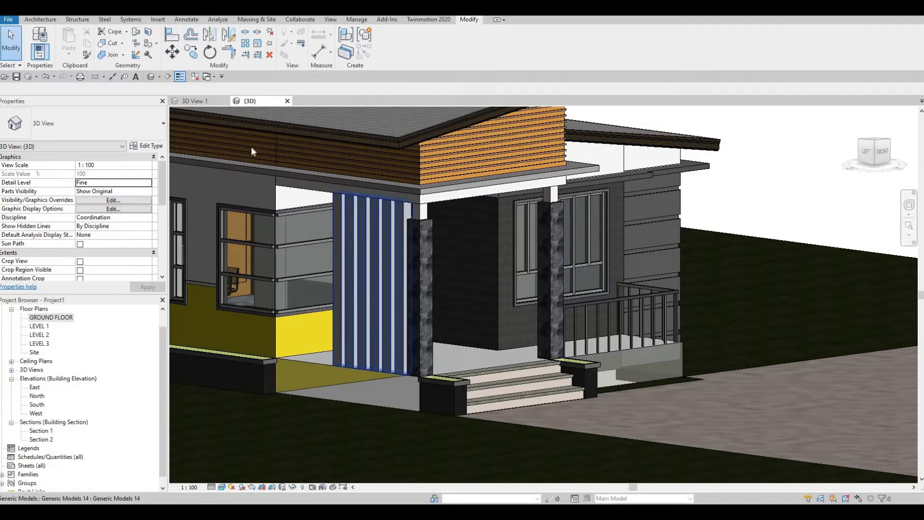
left_click(247, 103)
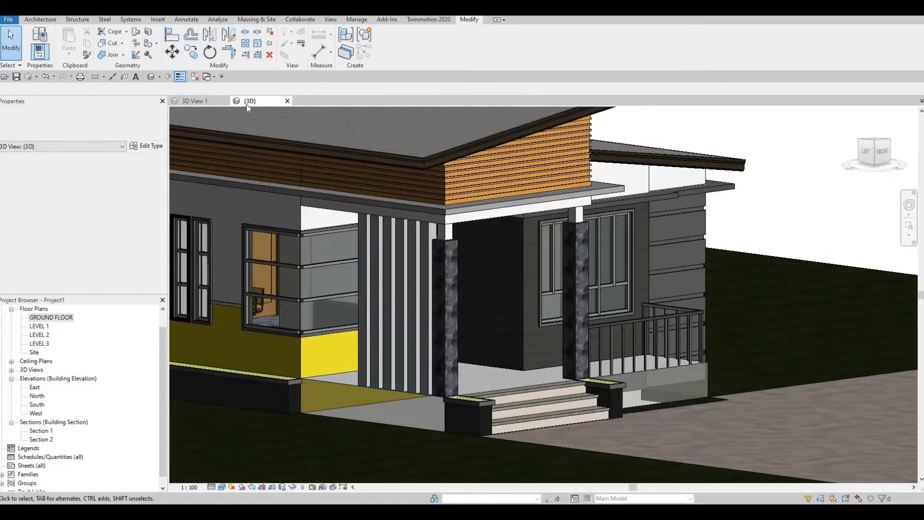
left_click(222, 487)
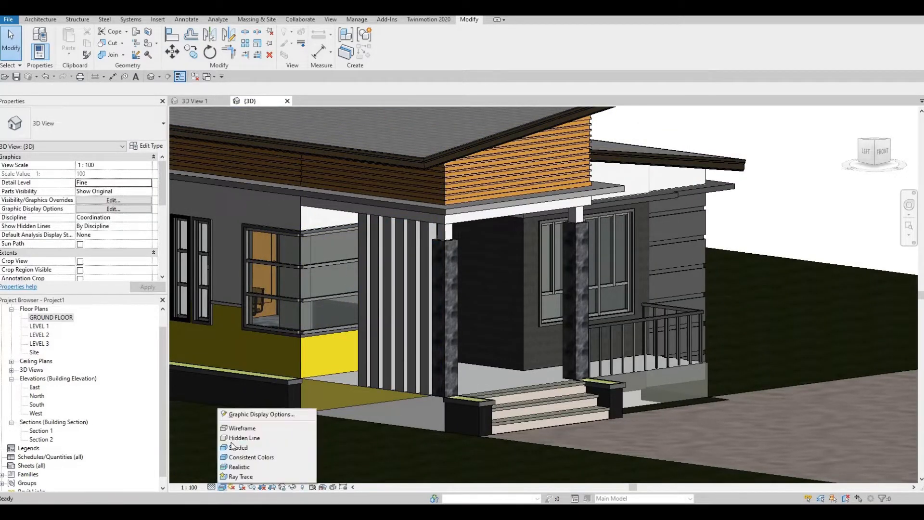
left_click(238, 438)
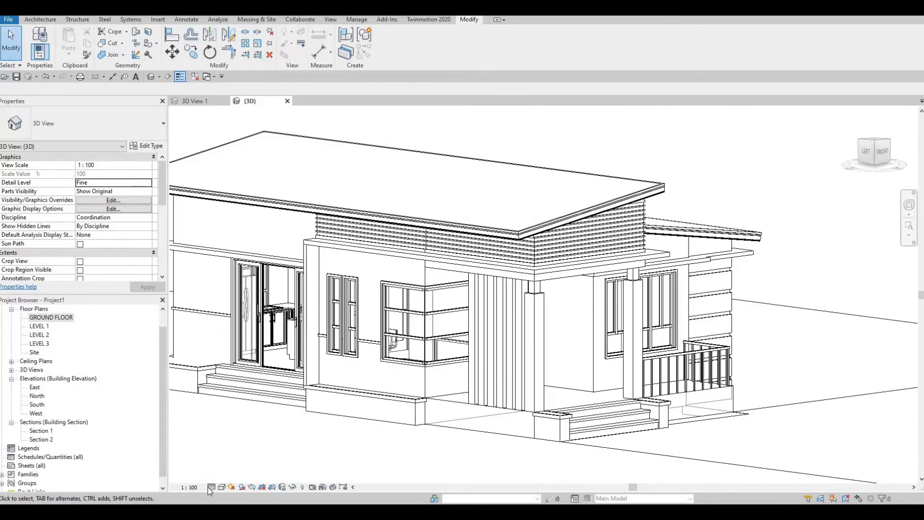
left_click(212, 488)
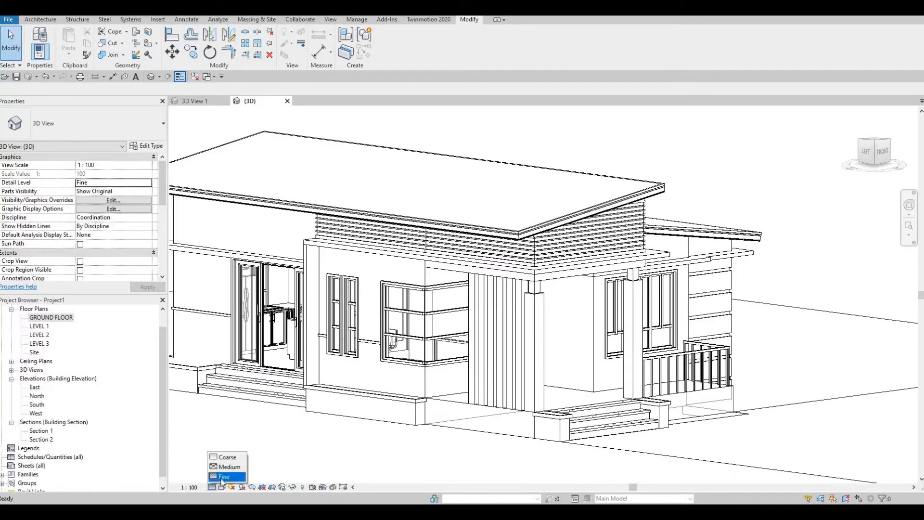
left_click(224, 477)
- Save the house project and send the 3D model to Twinmotion through Direct Link as a new project
middle_click_drag(423, 450, 427, 474, "shift")
scroll(428, 474, "down", 2)
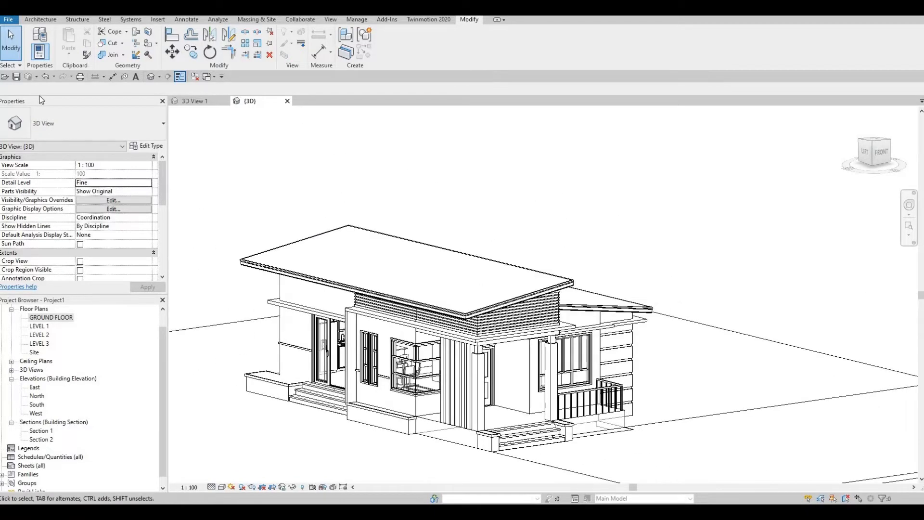
left_click(16, 77)
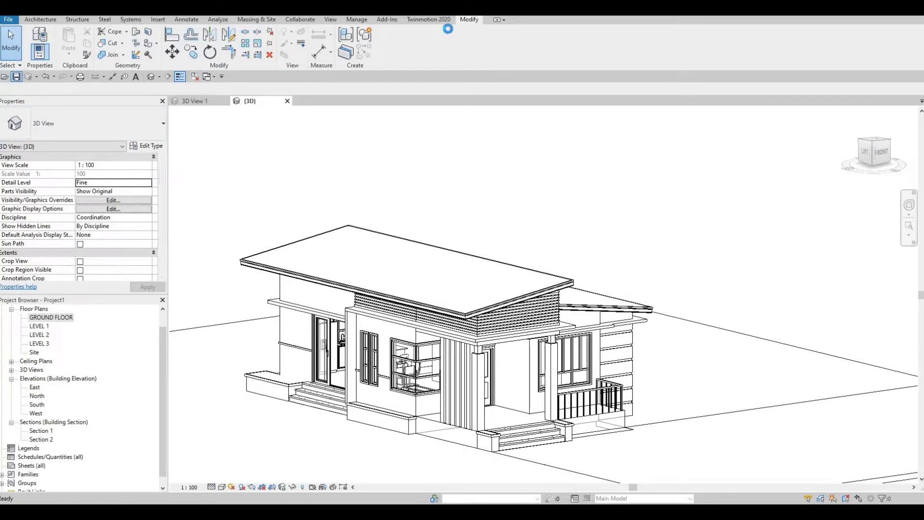
left_click(439, 21)
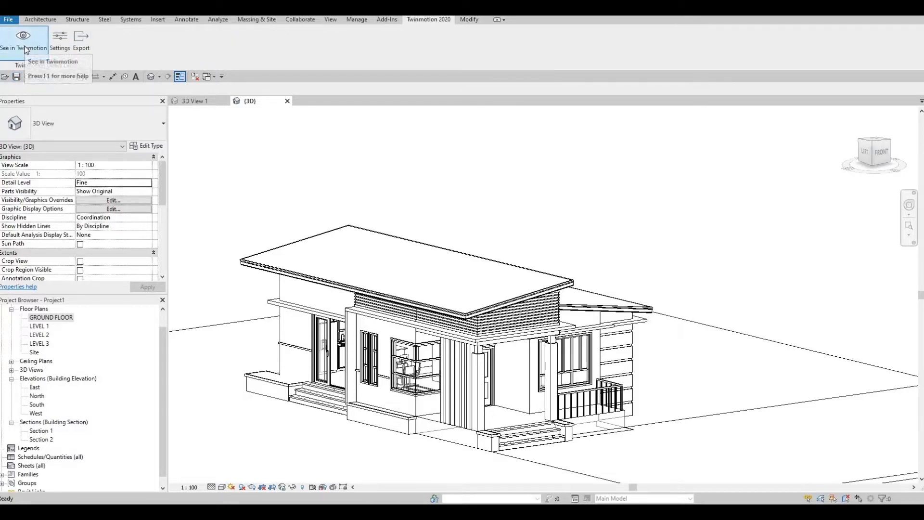
left_click(27, 48)
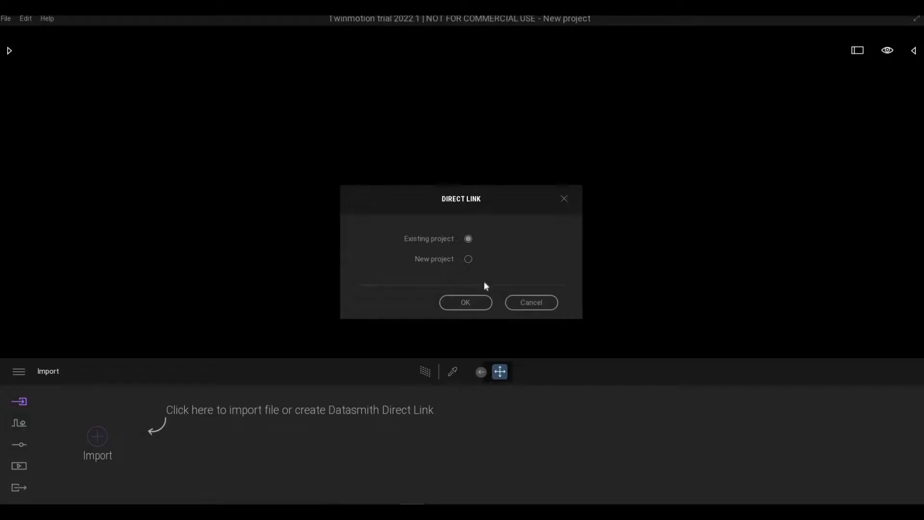
left_click(468, 259)
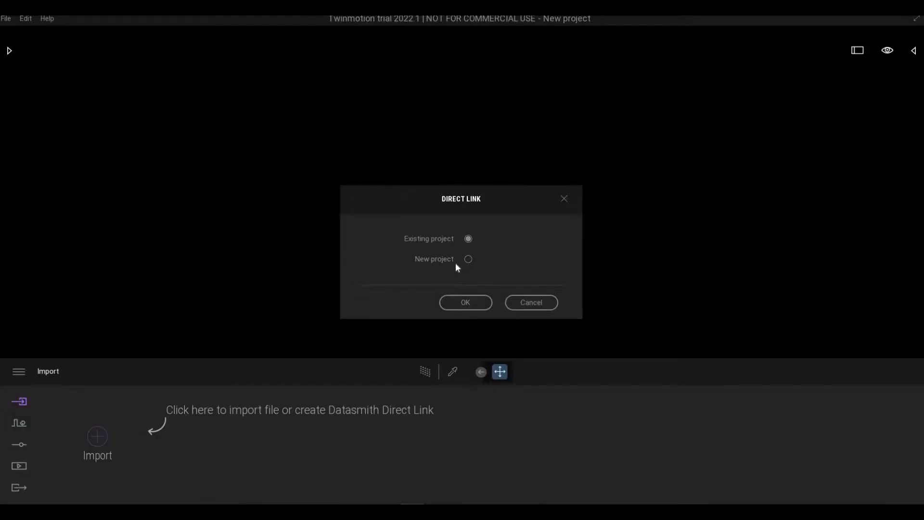
left_click(453, 303)
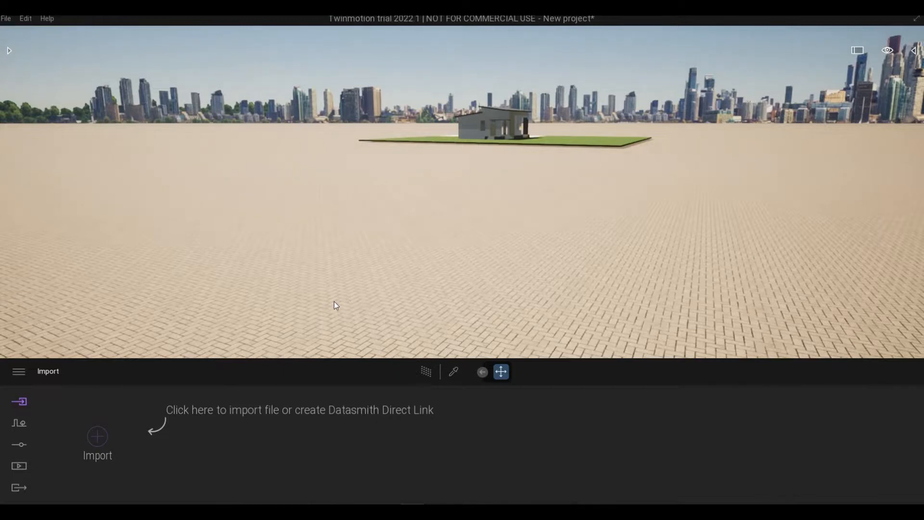
- Bring the camera close to the house and frame its front corner with the entrance porch and steps
scroll(343, 273, "up", 5)
scroll(349, 274, "up", 5)
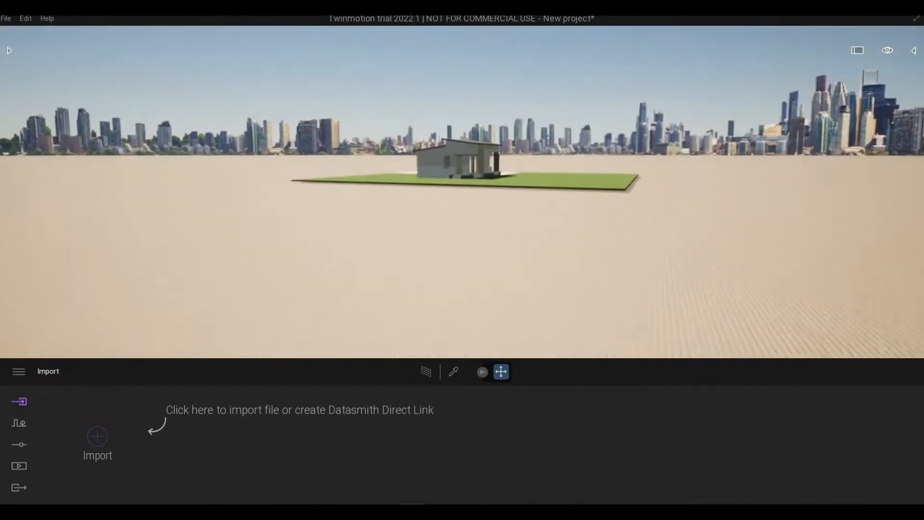
key("w")
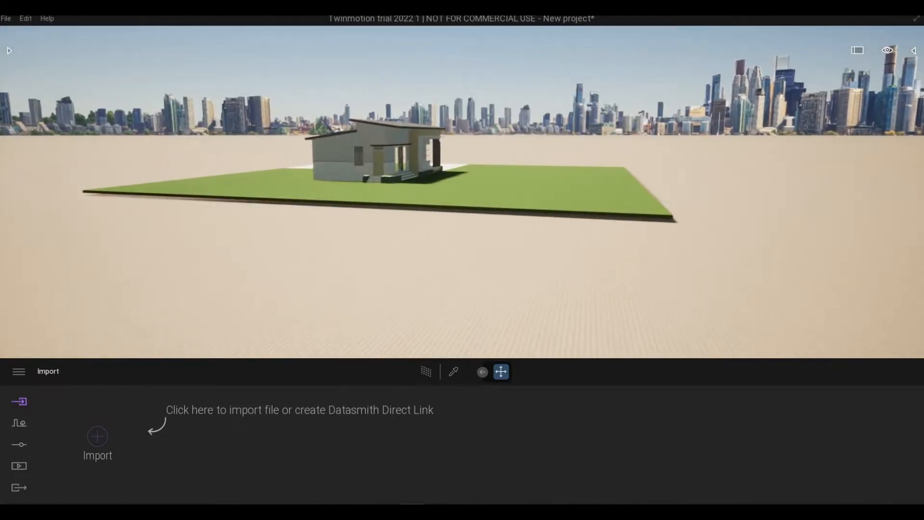
right_click_drag(348, 270, 159, 272)
key("w")
key("d")
key("q")
right_click_drag(362, 313, 357, 284)
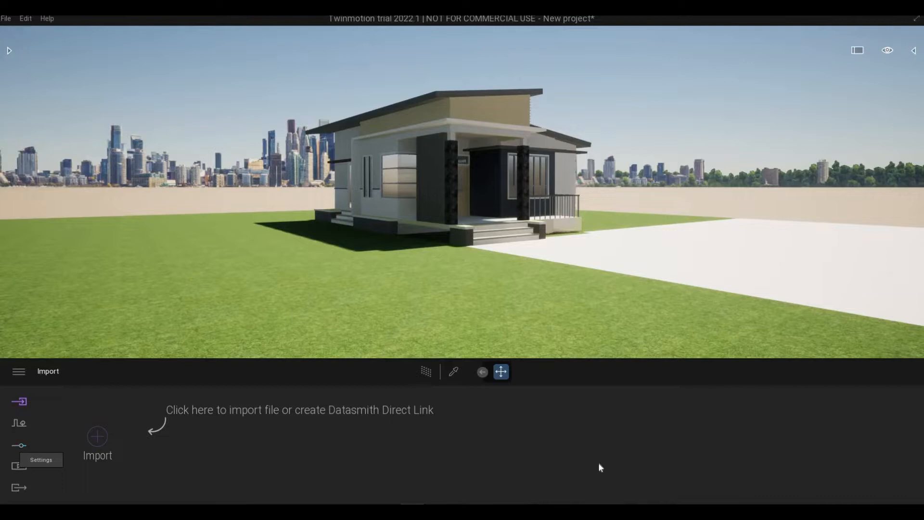
- Turn on Parallelism for the camera and apply the Blue Tint color gradient
left_click(710, 439)
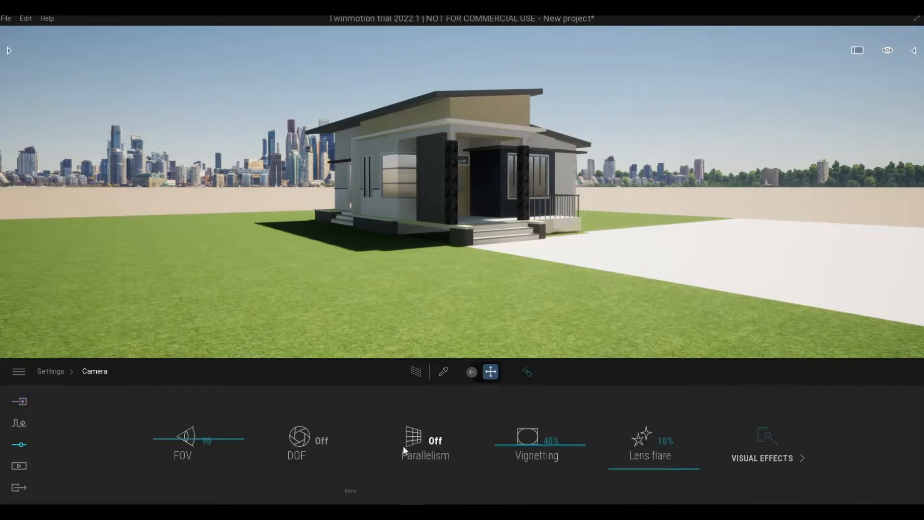
left_click(417, 439)
left_click(768, 457)
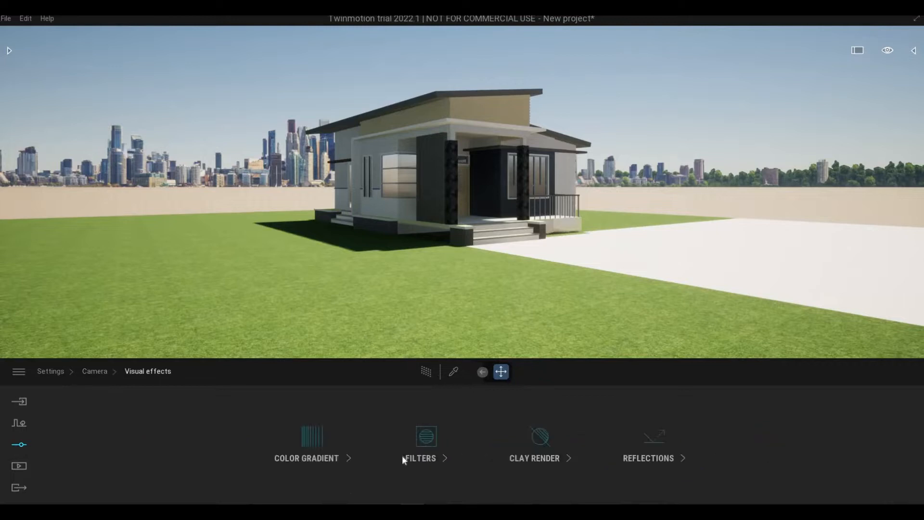
left_click(321, 450)
left_click(380, 433)
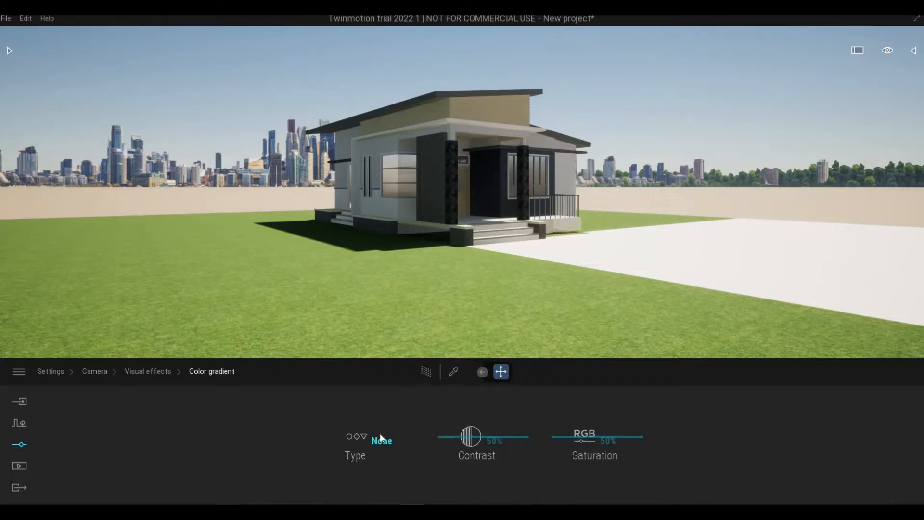
scroll(432, 374, "down", 2)
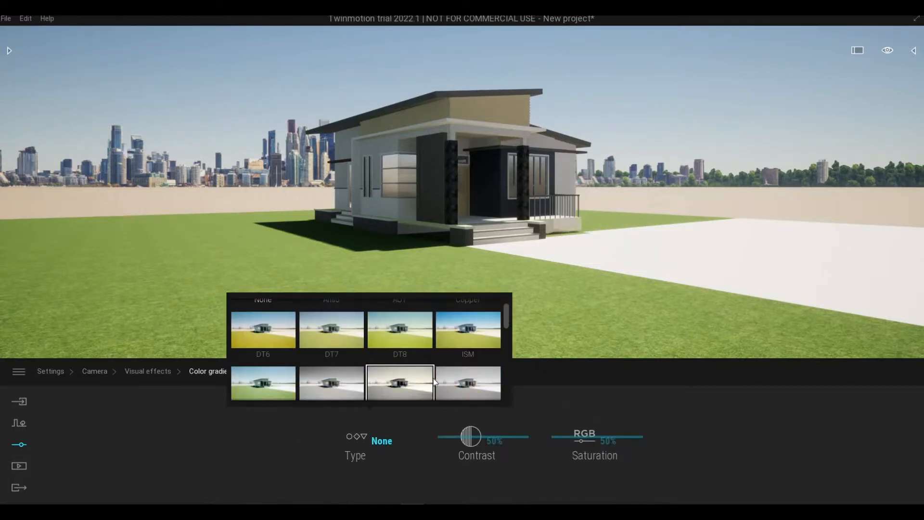
scroll(444, 391, "down", 2)
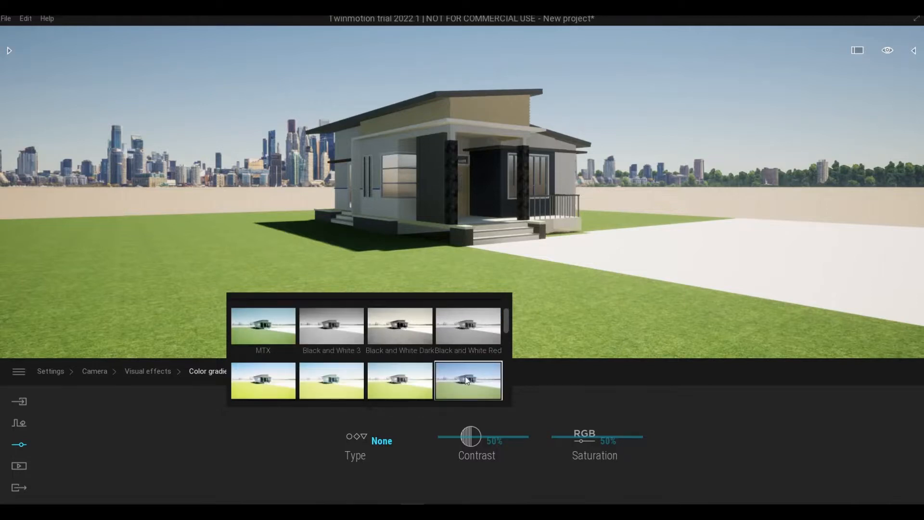
left_click(466, 370)
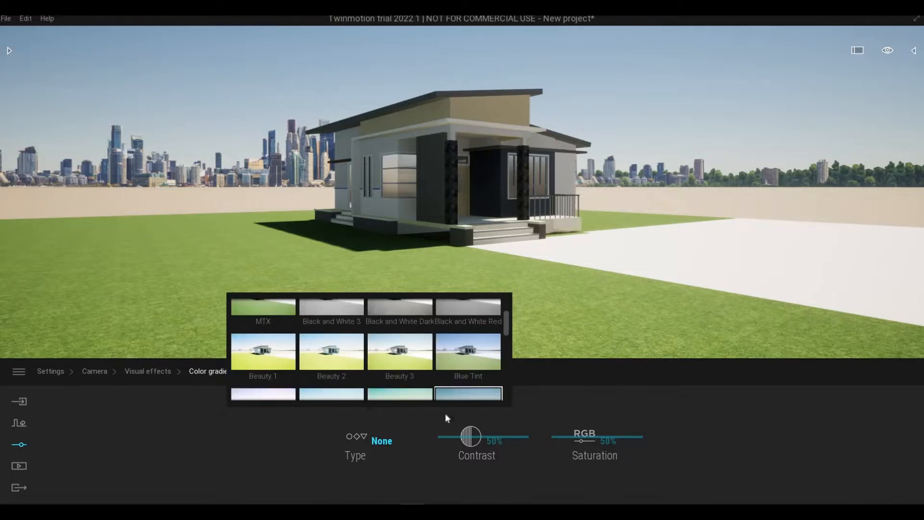
- Turn on the Skydome in the lighting settings and open its detailed options
left_click(95, 370)
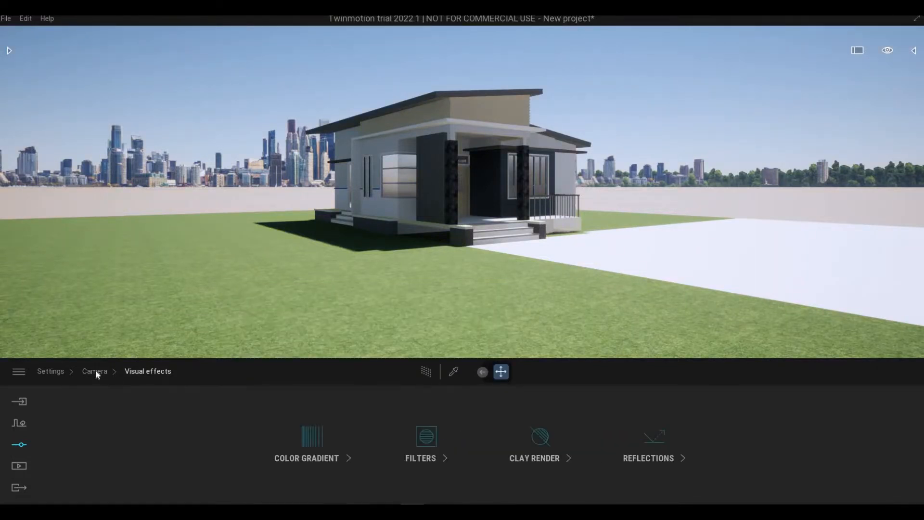
left_click(64, 372)
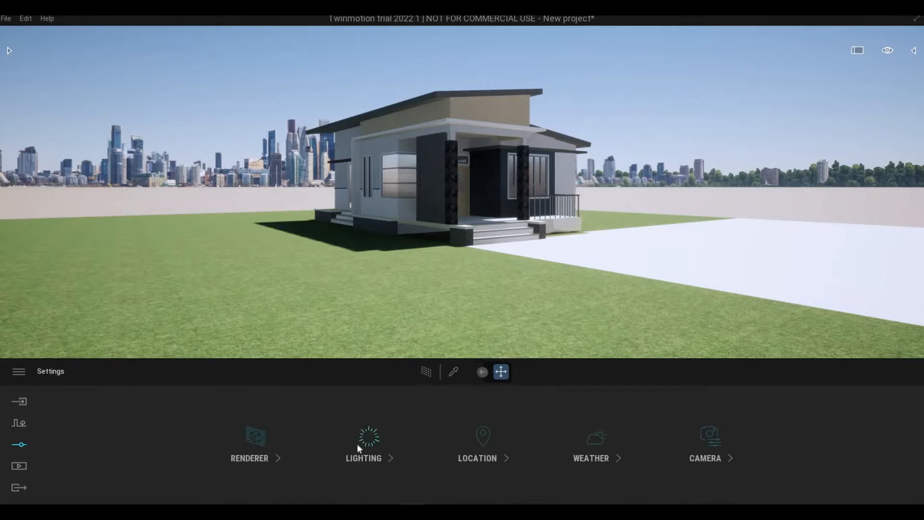
left_click(358, 443)
left_click(189, 443)
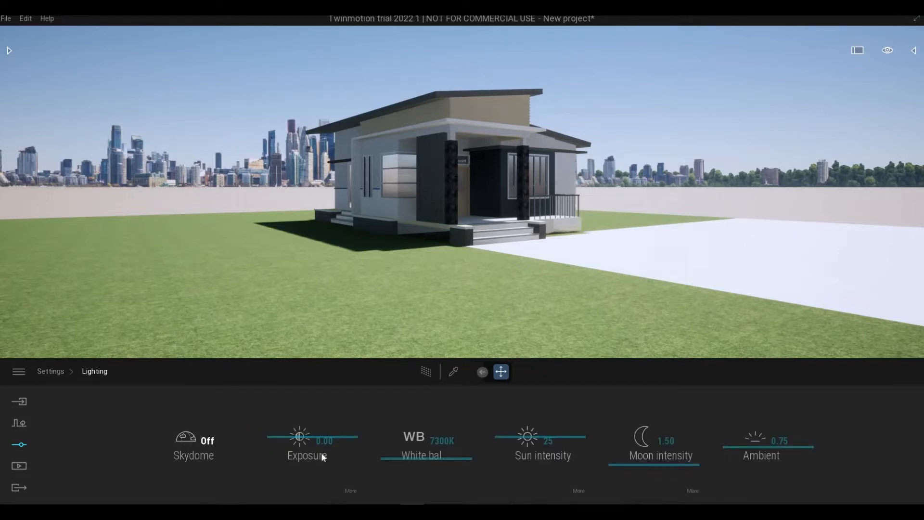
left_click(237, 491)
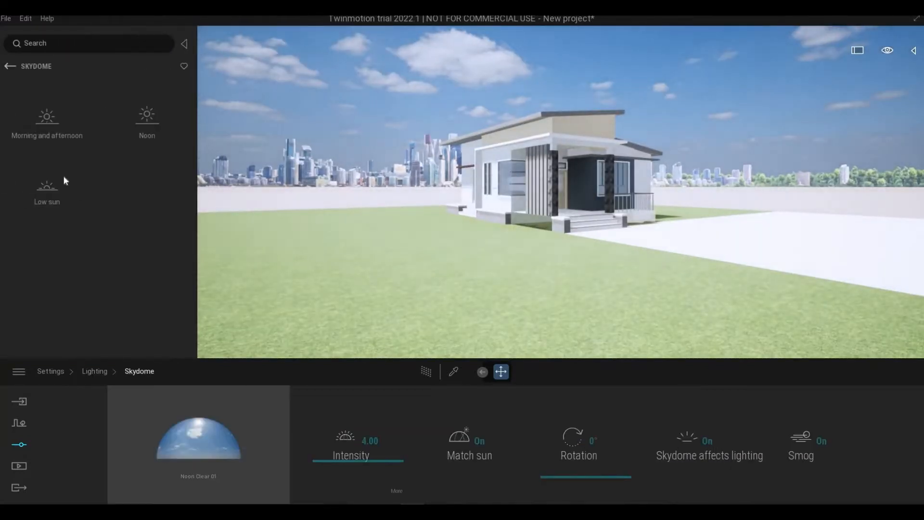
- Examine the overcast skydomes in the Morning and afternoon category
left_click(81, 146)
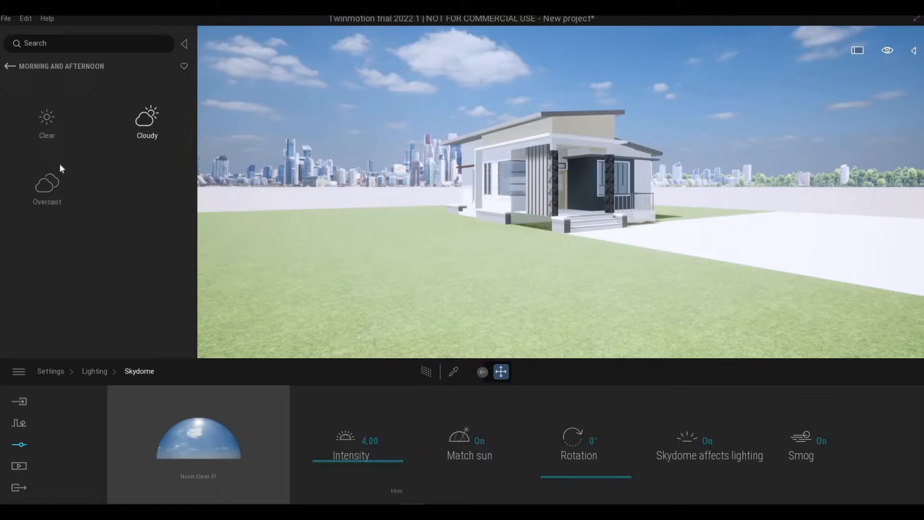
left_click(10, 66)
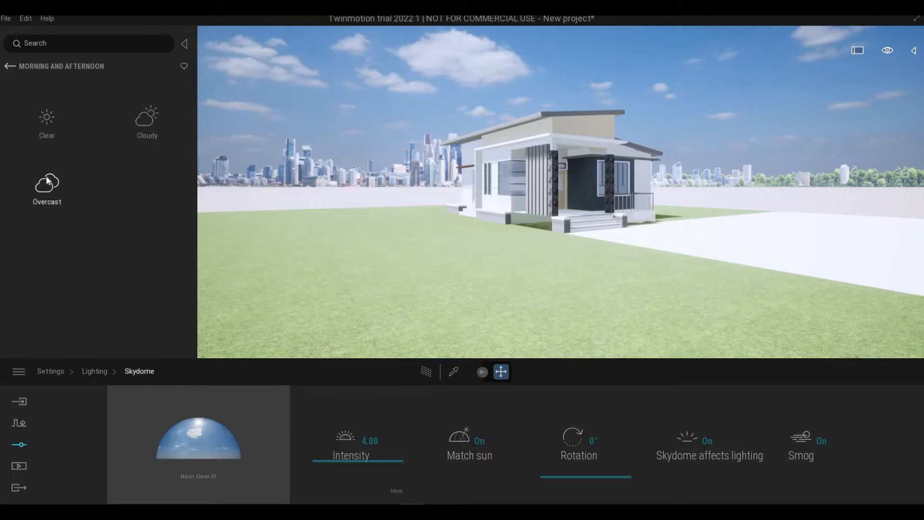
left_click(47, 185)
scroll(72, 202, "down", 3)
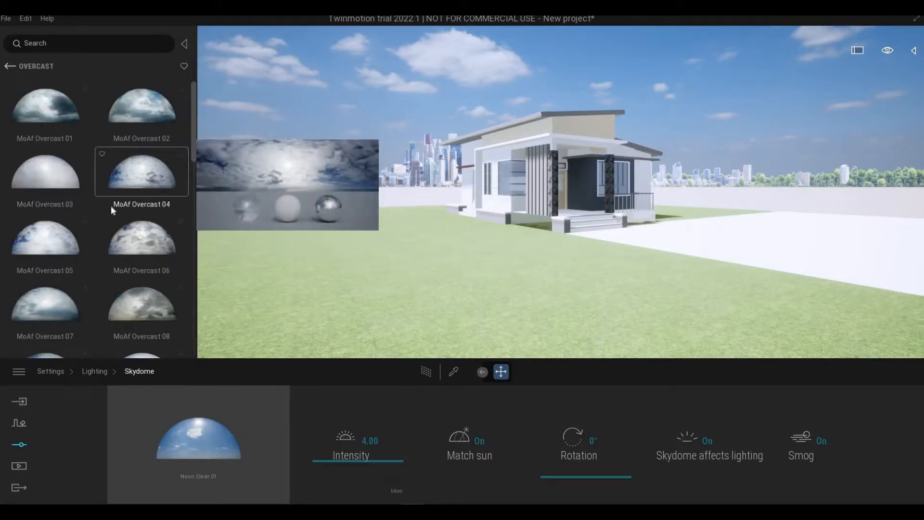
scroll(111, 206, "down", 1)
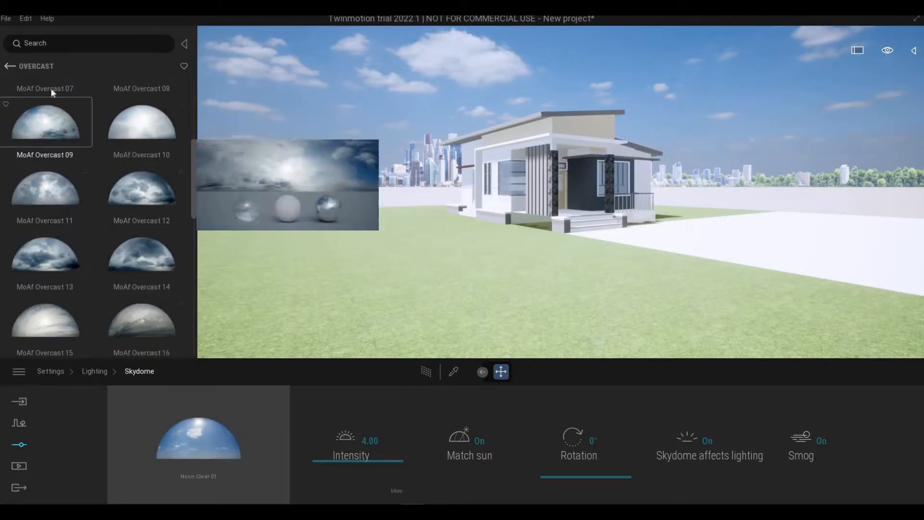
left_click(11, 64)
left_click(9, 66)
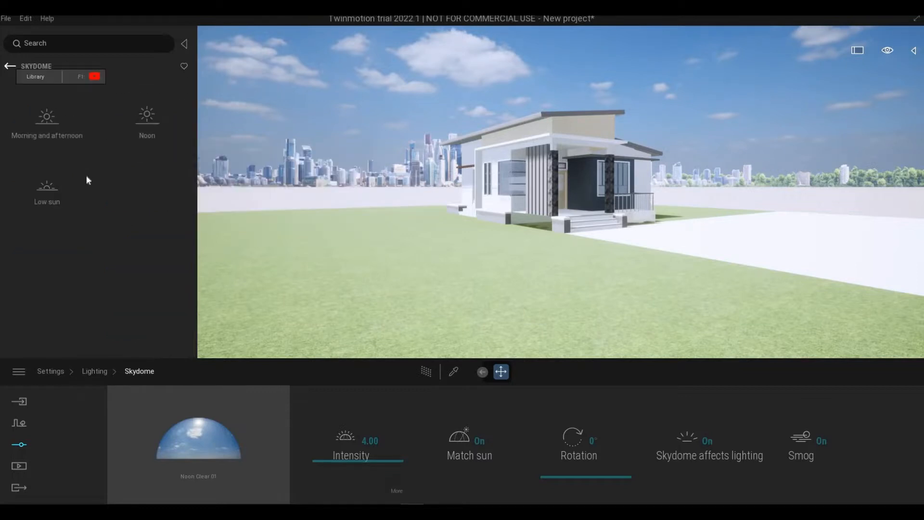
- Examine the overcast skydomes in the Low sun category
left_click(53, 190)
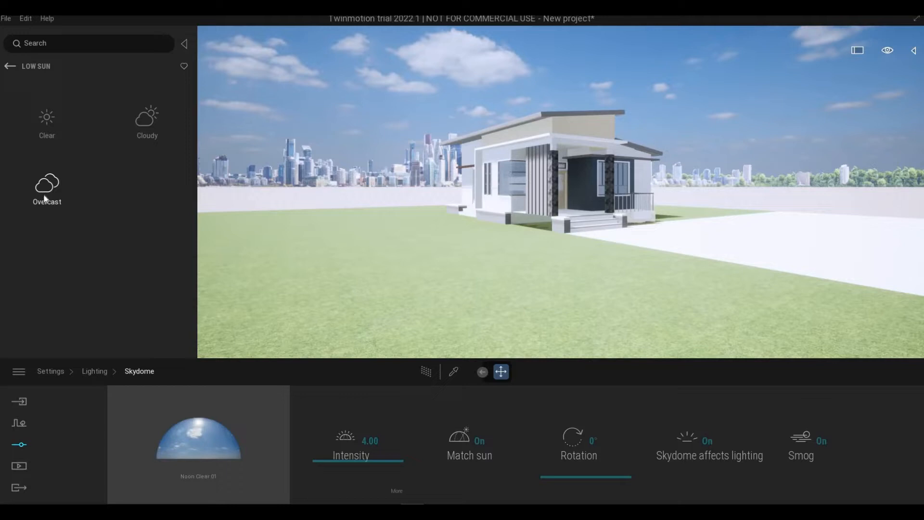
left_click(82, 215)
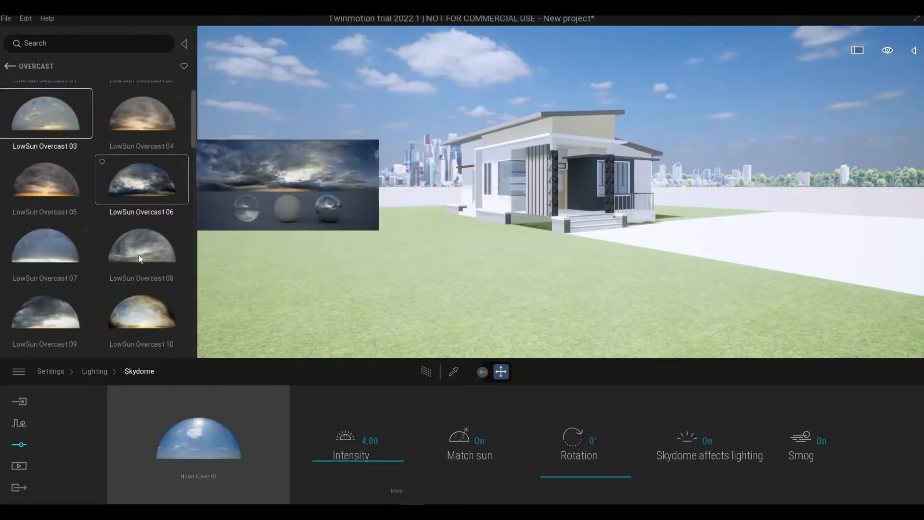
scroll(142, 254, "down", 1)
scroll(141, 253, "up", 3)
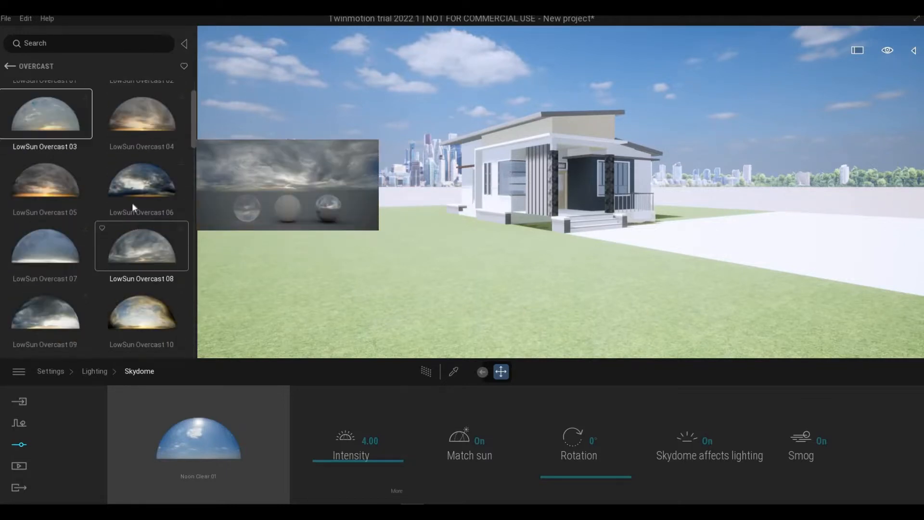
left_click(12, 67)
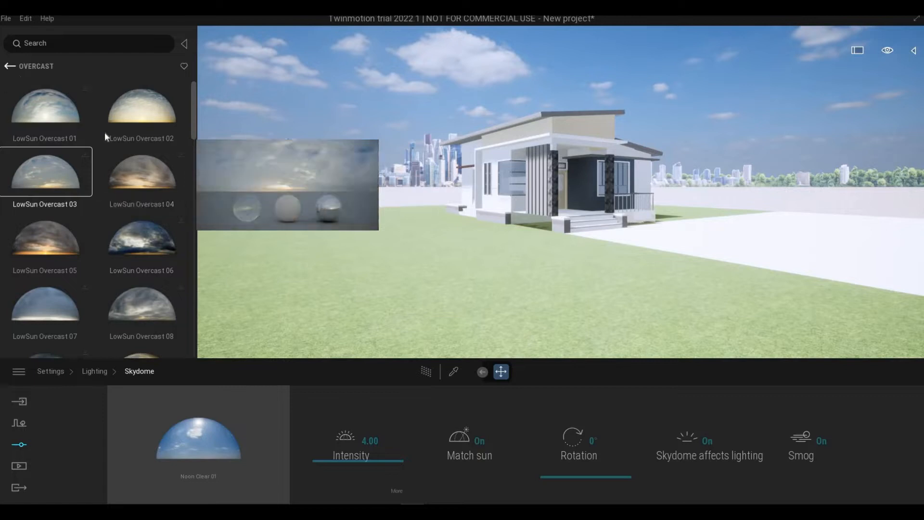
left_click(10, 68)
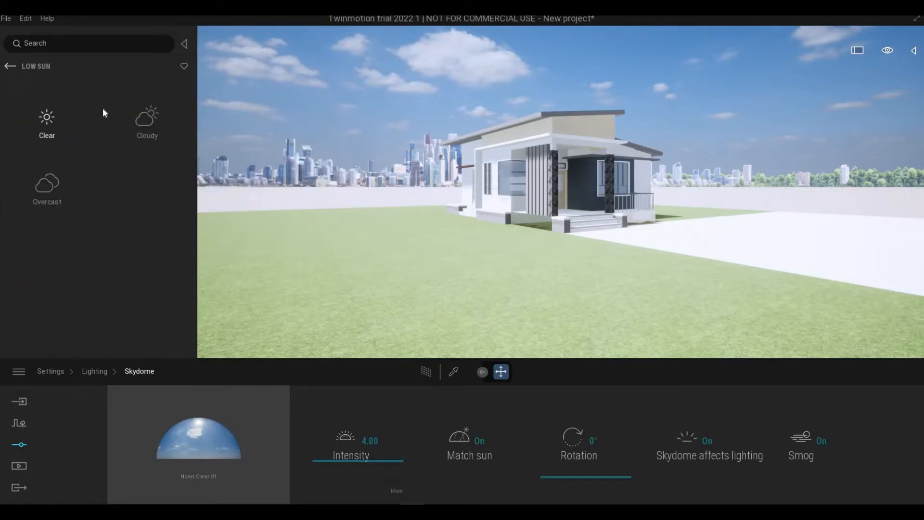
- Open the Noon category of skydomes and examine its overcast skies
left_click(145, 123)
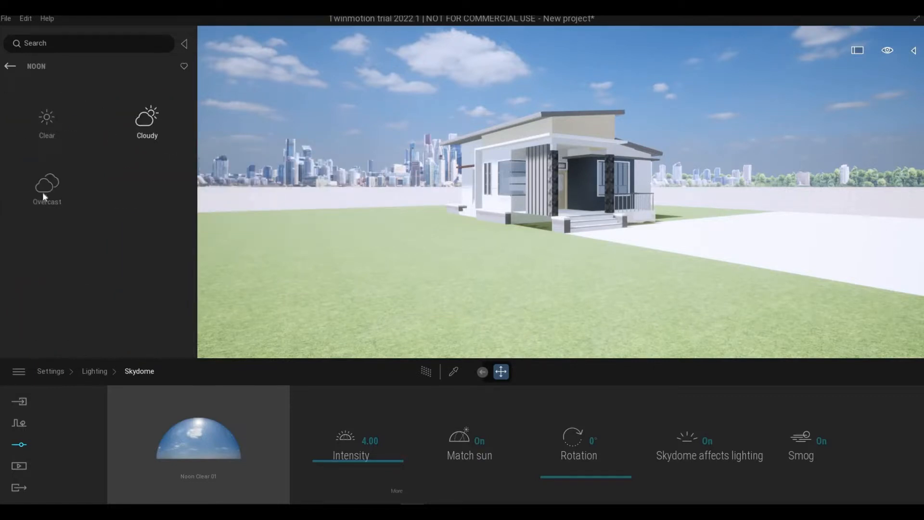
left_click(75, 221)
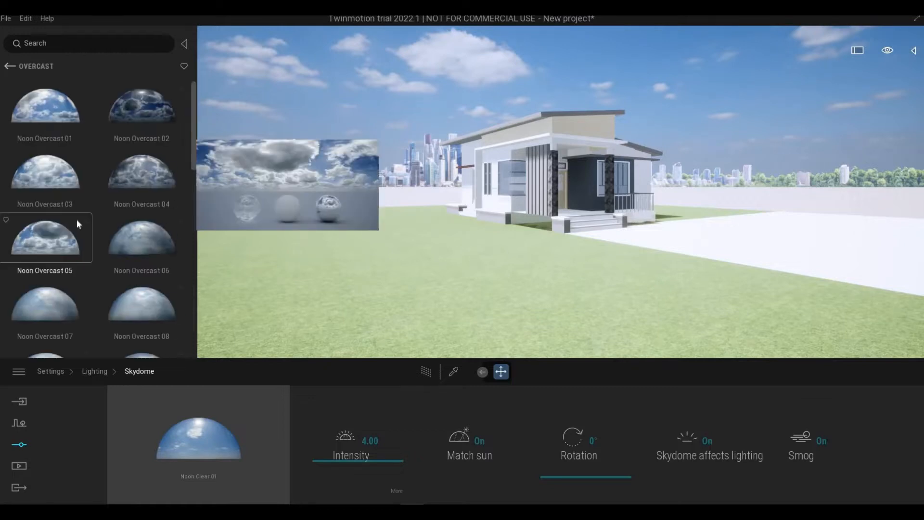
scroll(77, 218, "down", 1)
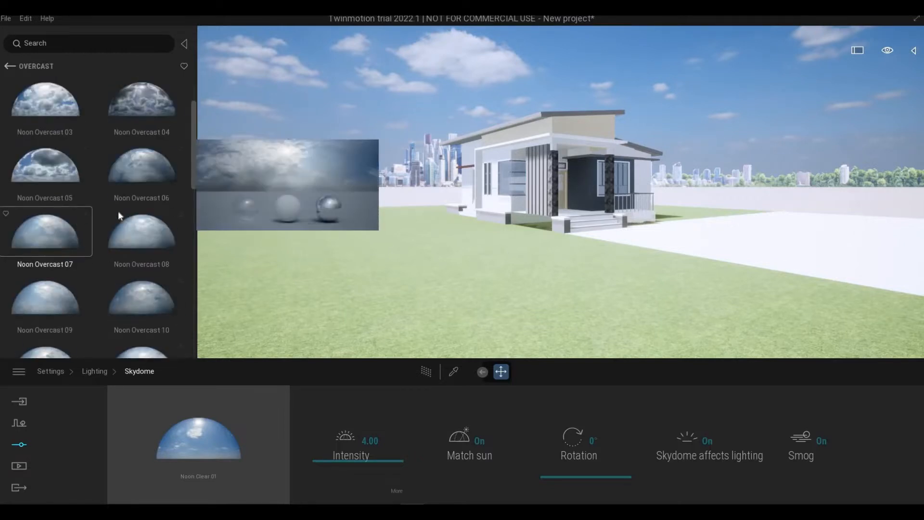
scroll(115, 171, "up", 1)
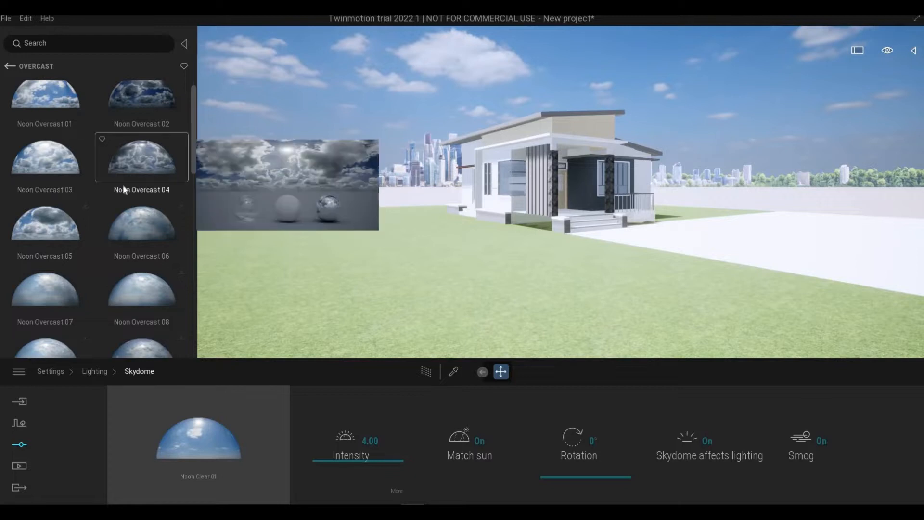
scroll(104, 224, "down", 1)
scroll(105, 234, "down", 1)
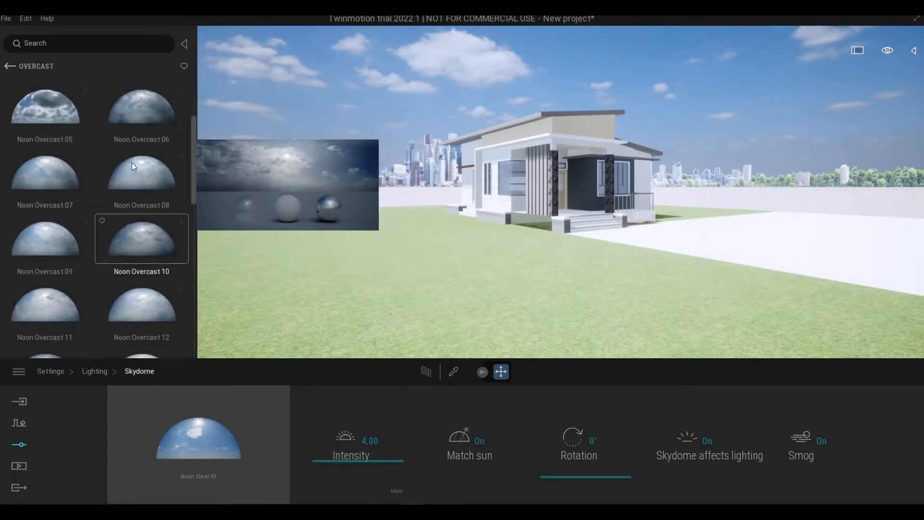
scroll(138, 168, "down", 2)
- Try to replace the current skydome with Noon Overcast 06
left_click_drag(143, 171, 198, 421)
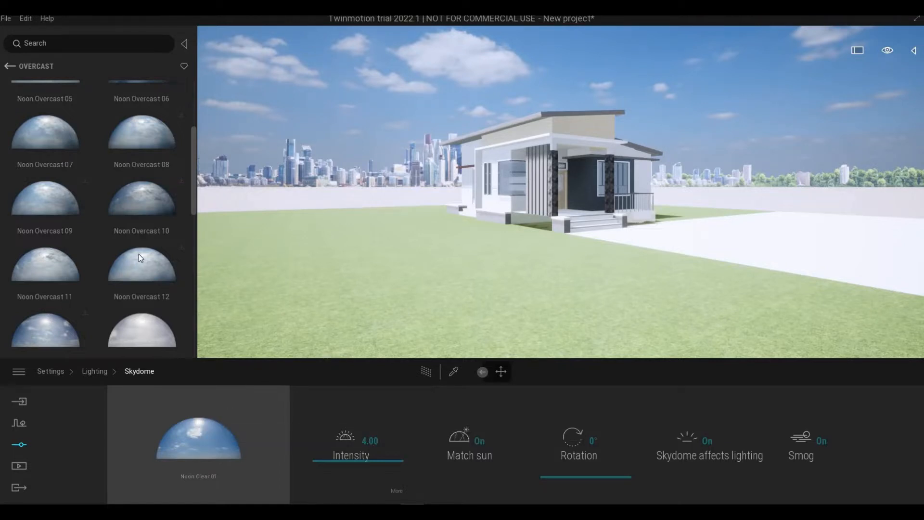
mouse_move(132, 151)
scroll(138, 122, "up", 1)
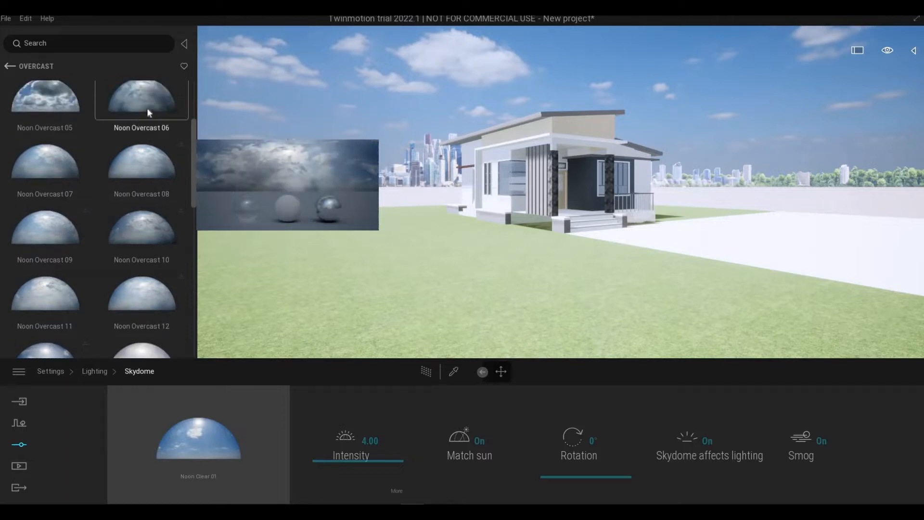
left_click_drag(147, 112, 186, 444)
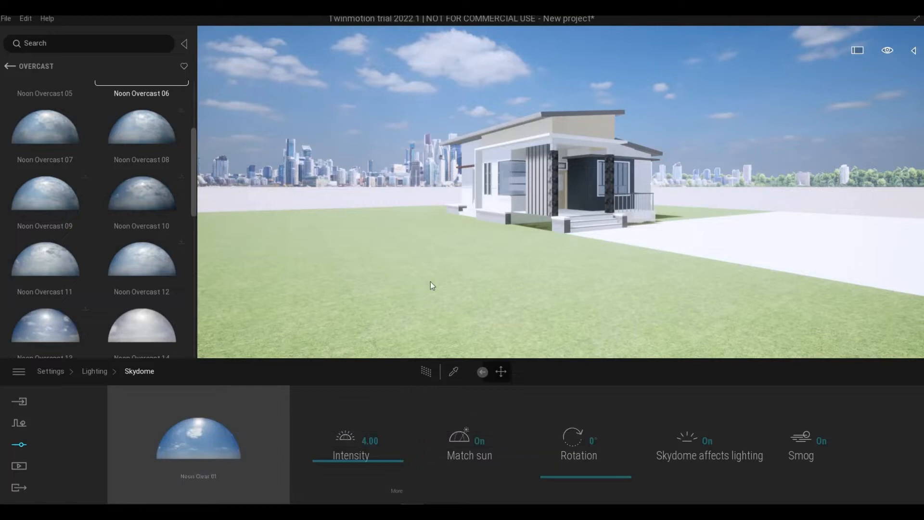
scroll(472, 250, "up", 3)
scroll(156, 216, "up", 2)
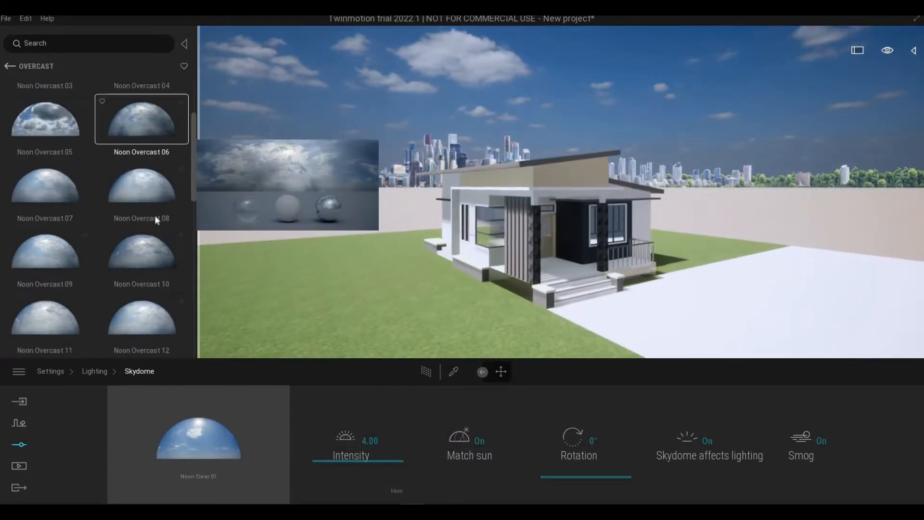
scroll(173, 192, "up", 3)
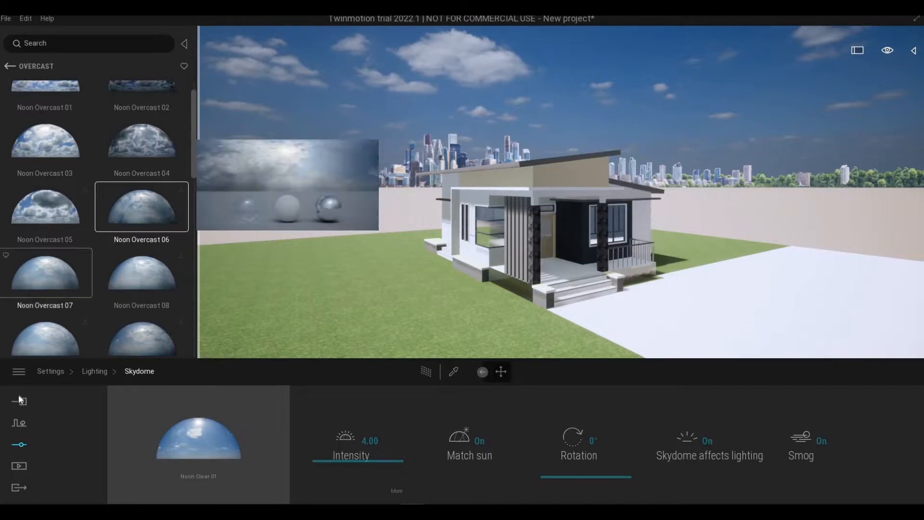
- Apply the Noon Overcast 01 skydome to the scene
left_click(19, 372)
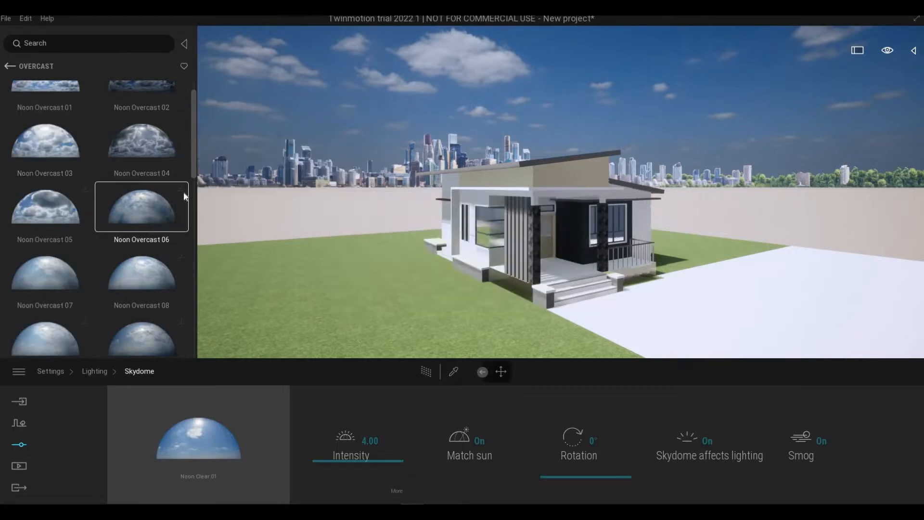
mouse_move(166, 204)
scroll(155, 215, "up", 2)
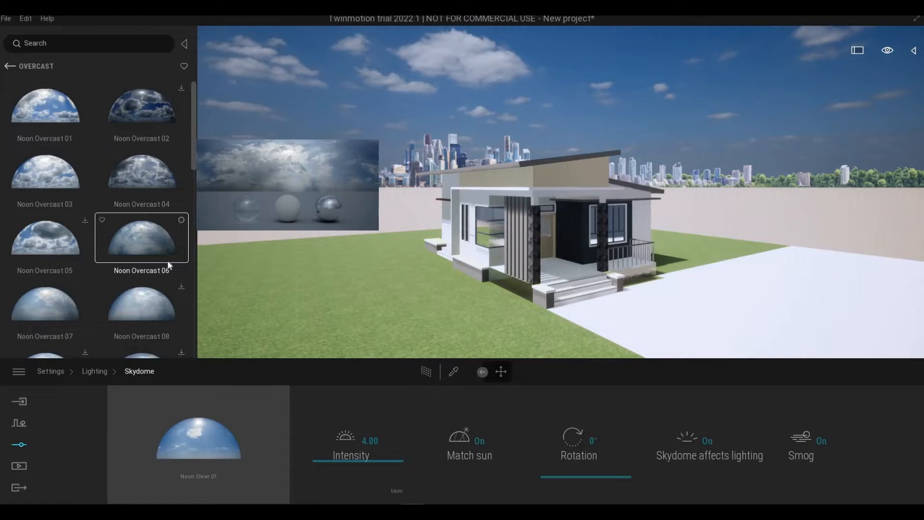
mouse_move(124, 212)
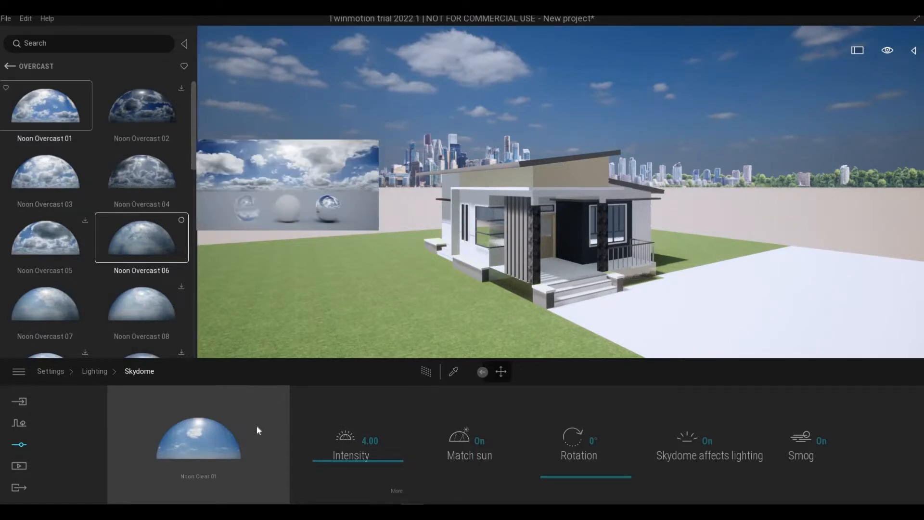
mouse_move(41, 126)
left_click_drag(188, 446, 177, 439)
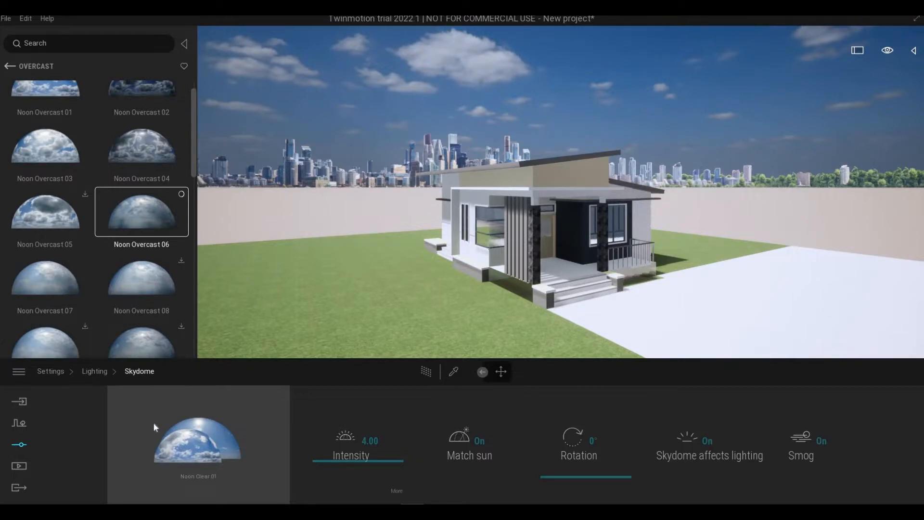
left_click_drag(153, 423, 153, 423)
- Lower the camera to near ground level and move it in towards the front corner of the house
right_click_drag(449, 345, 449, 346)
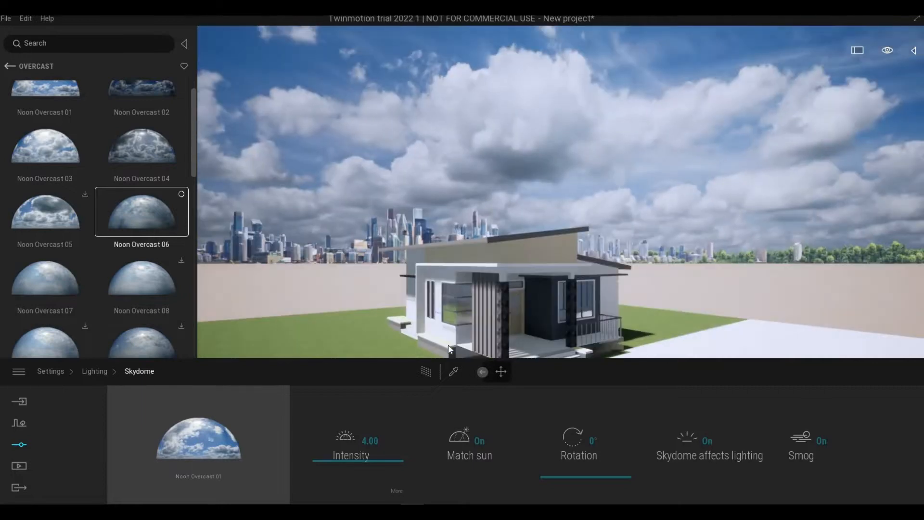
middle_click_drag(449, 345, 458, 348)
right_click_drag(458, 349, 458, 349)
middle_click_drag(457, 349, 458, 349)
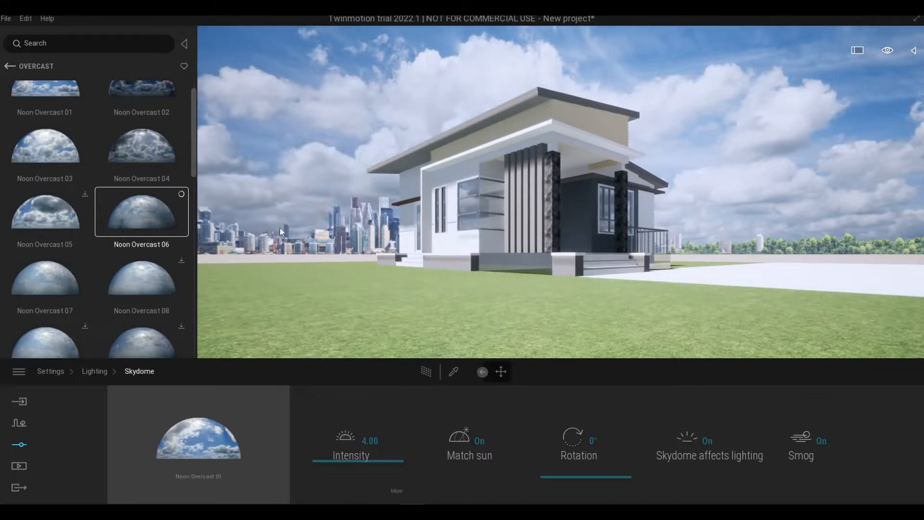
key("e")
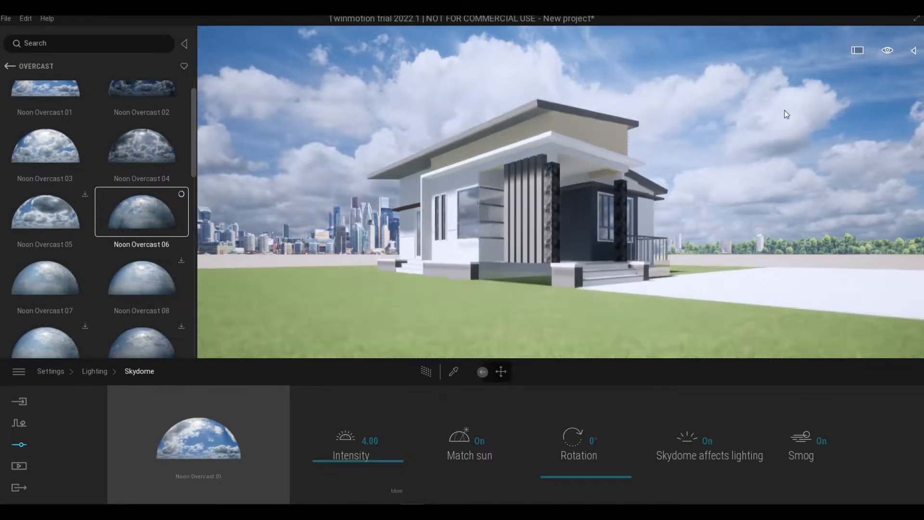
key("w")
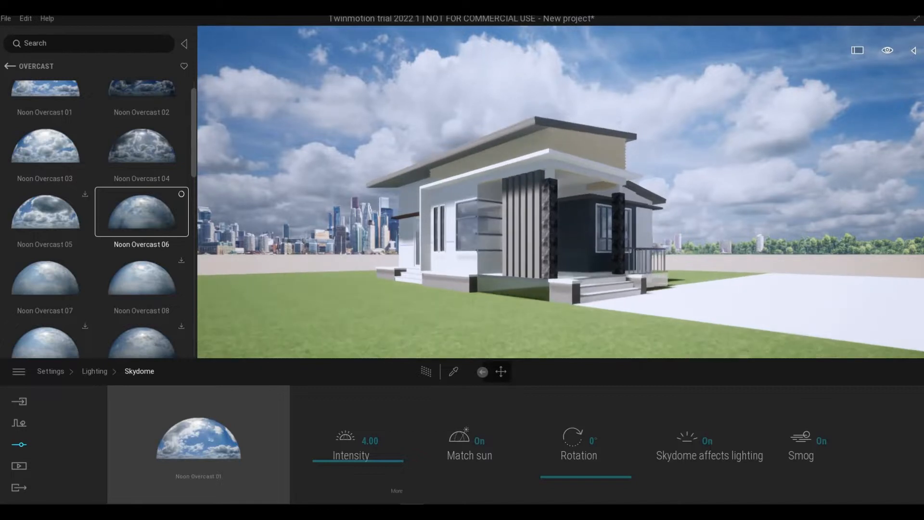
right_click_drag(665, 226, 668, 224)
key("w")
key("w")
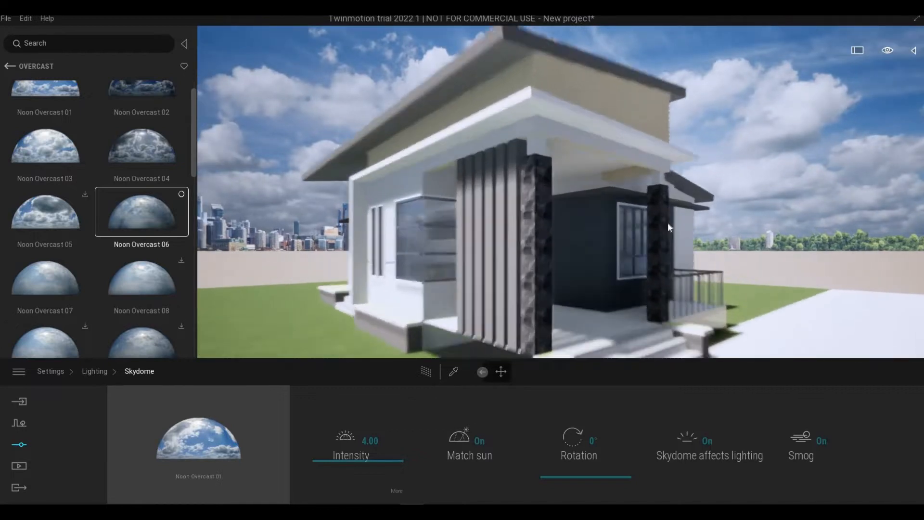
key("s")
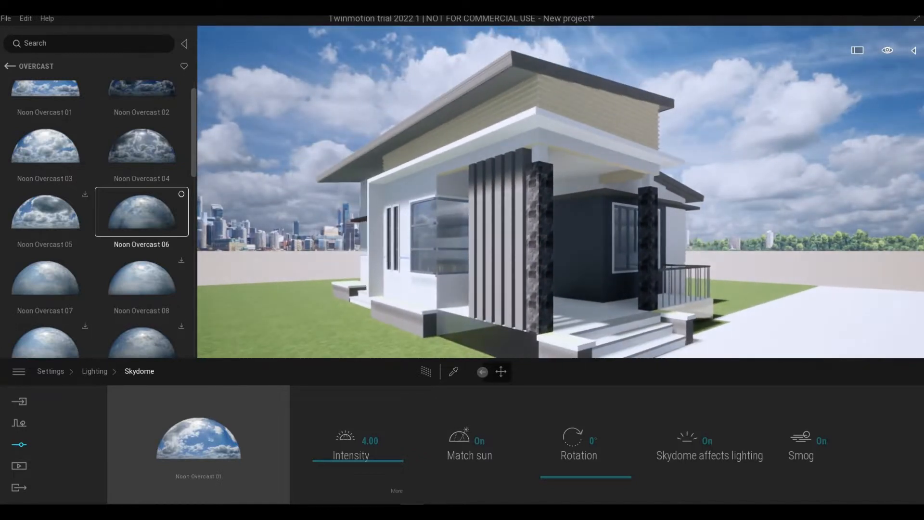
- Move the camera around the entrance porch and steps, and back away to show the whole front corner
mouse_move(685, 238)
right_mouse_down()
mouse_move(706, 246)
mouse_move(680, 249)
right_mouse_up()
key("q")
key("a")
key("s")
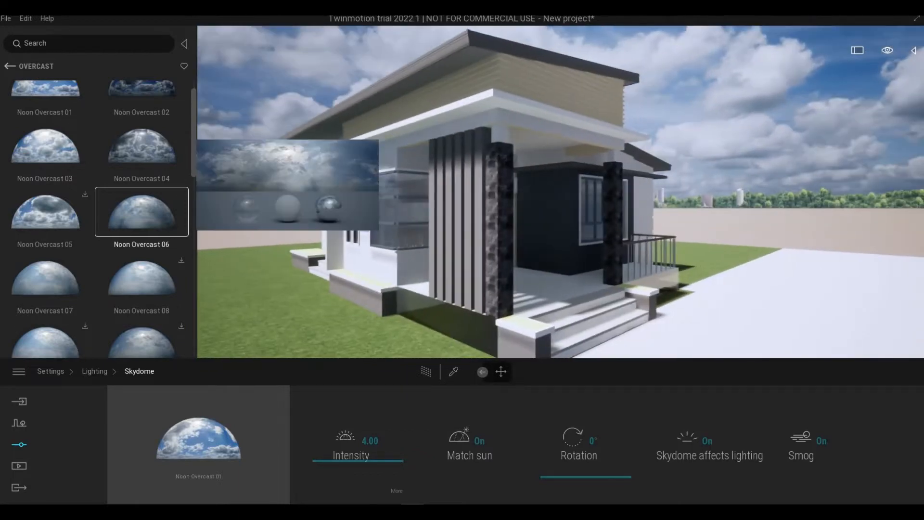
key("w")
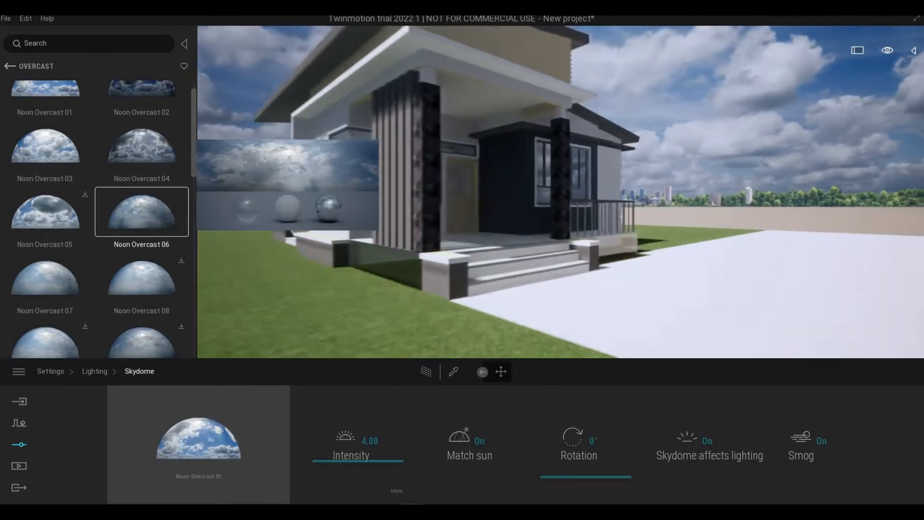
left_click_drag(229, 440, 261, 414)
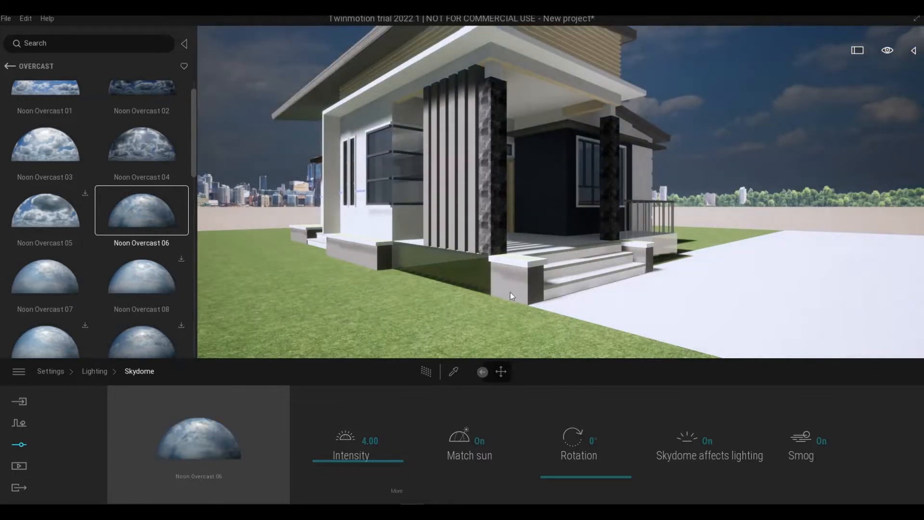
right_click_drag(510, 293, 525, 265)
key("s")
- Apply the Noon Overcast 03 skydome and reframe the camera on the entrance porch and front door
mouse_move(85, 240)
scroll(85, 238, "up", 1)
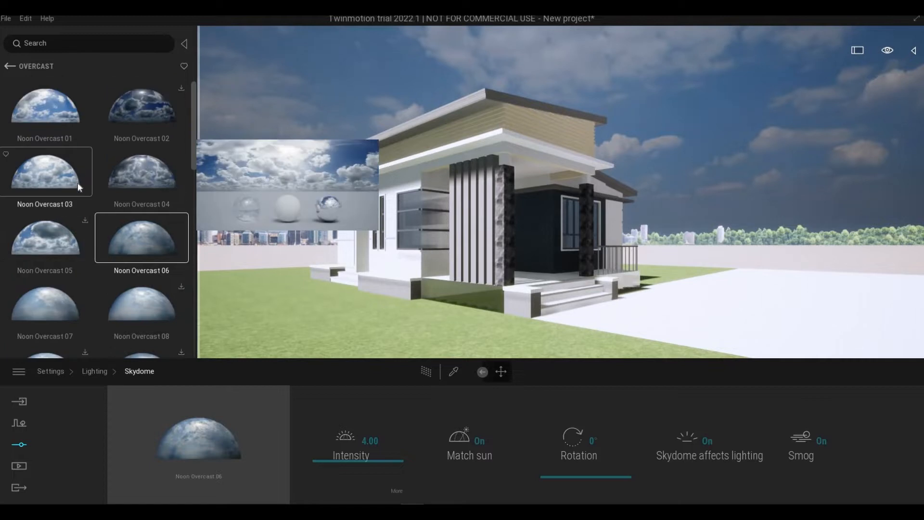
left_click_drag(56, 179, 187, 427)
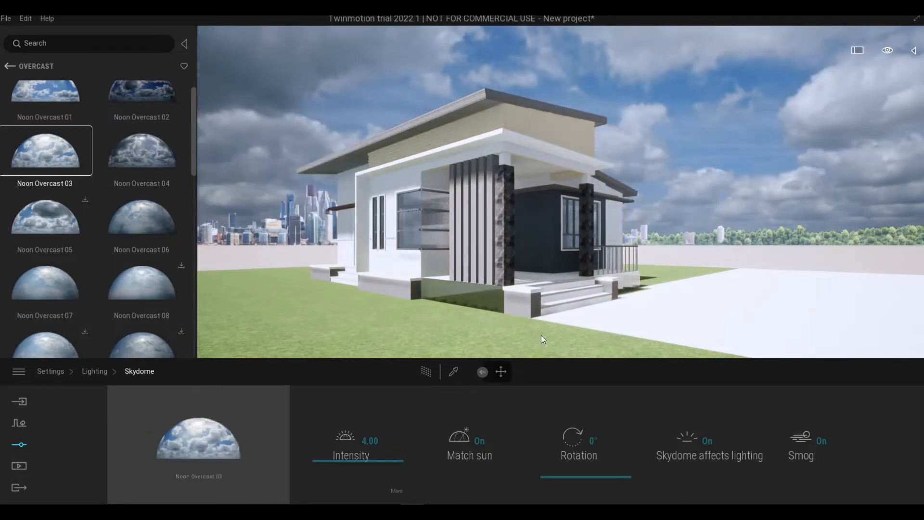
middle_click_drag(544, 340, 477, 343, "shift")
right_click_drag(478, 343, 515, 344)
key("d")
- Leave the skydome library and open the Glass category of the materials
left_click(8, 67)
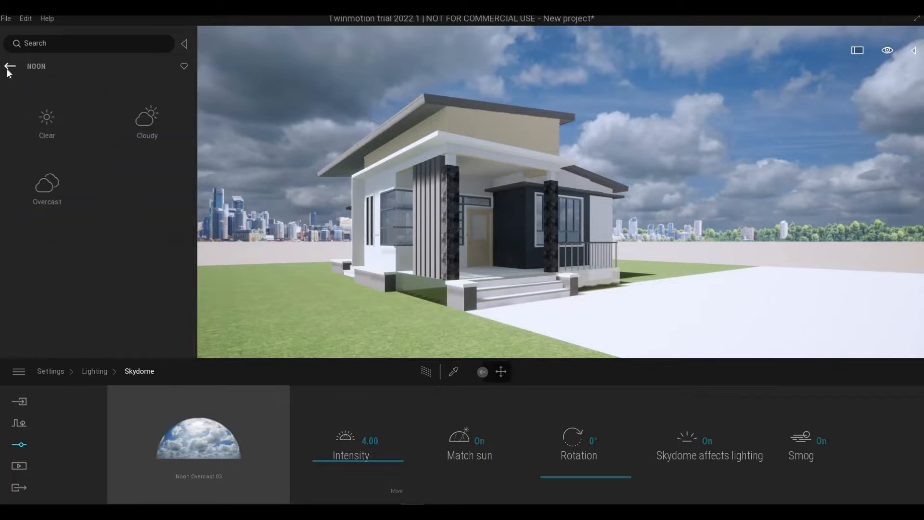
left_click(8, 68)
left_click(8, 68)
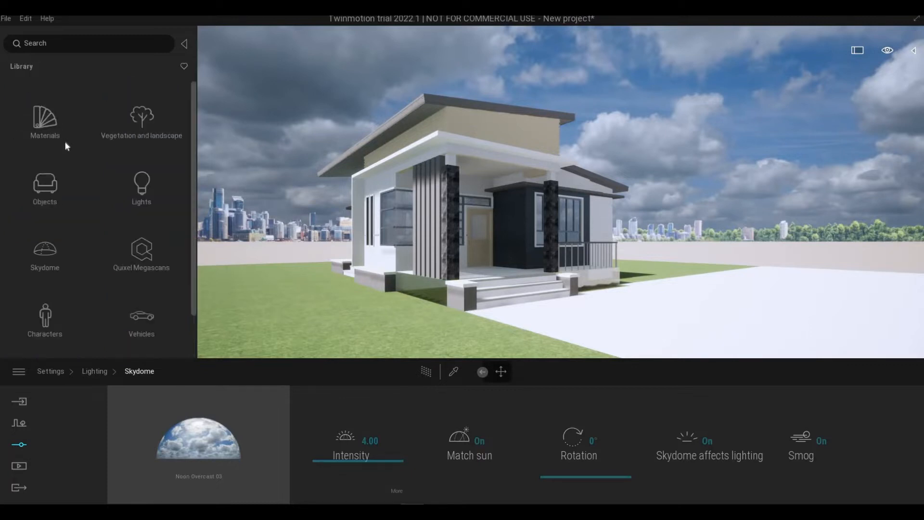
left_click(56, 122)
left_click(56, 122)
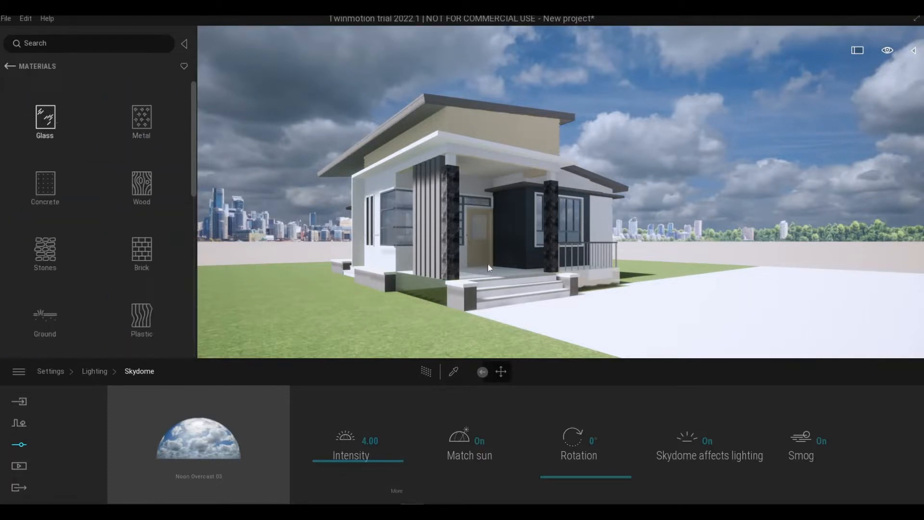
- Bring the camera to the front window beside the porch, apply Two sided glass to its panes and set the opacity to 57%
key("w")
key("w")
mouse_move(562, 285)
right_mouse_down()
mouse_move(450, 291)
mouse_move(565, 289)
right_mouse_up()
key("w")
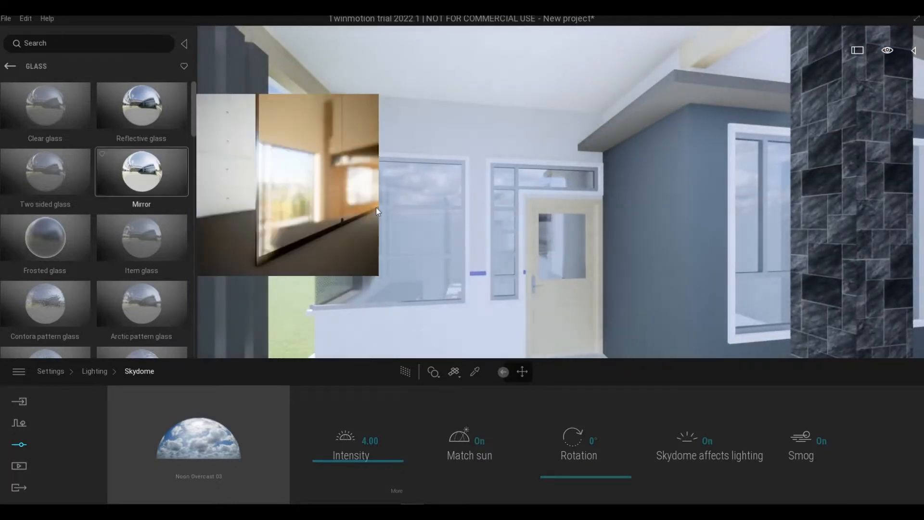
key("d")
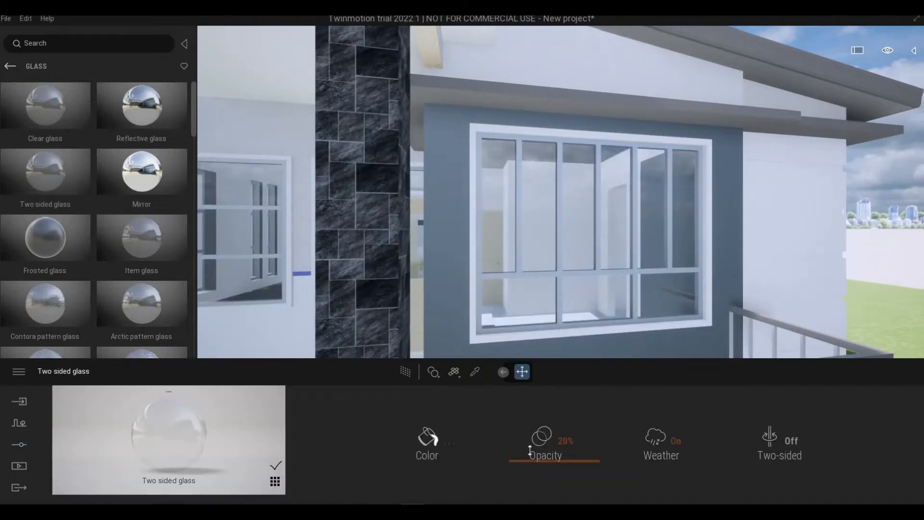
left_click(535, 431)
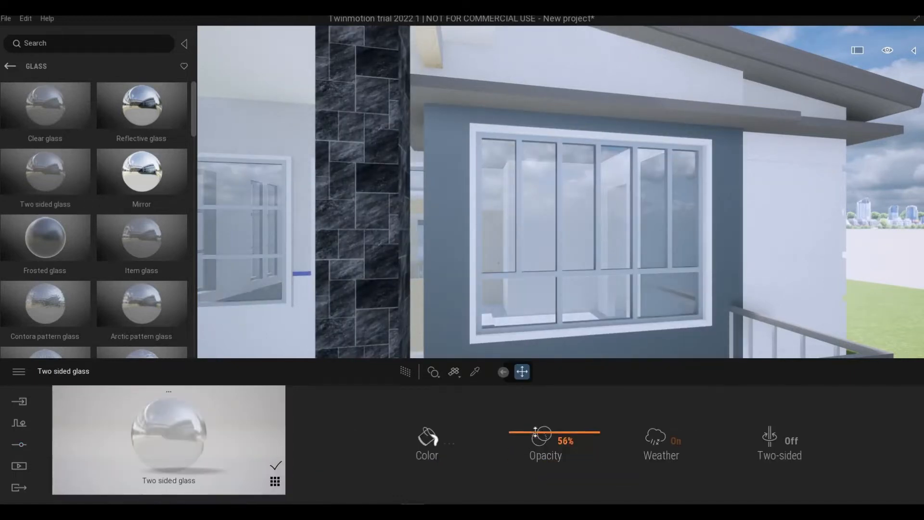
- Tint the Two sided glass dark grey with colour 535353
left_click(428, 438)
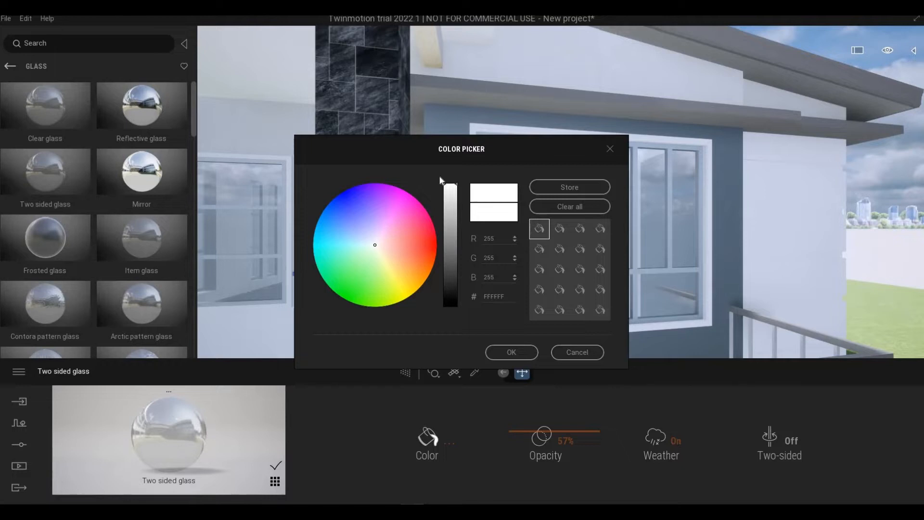
left_click_drag(444, 248, 443, 266)
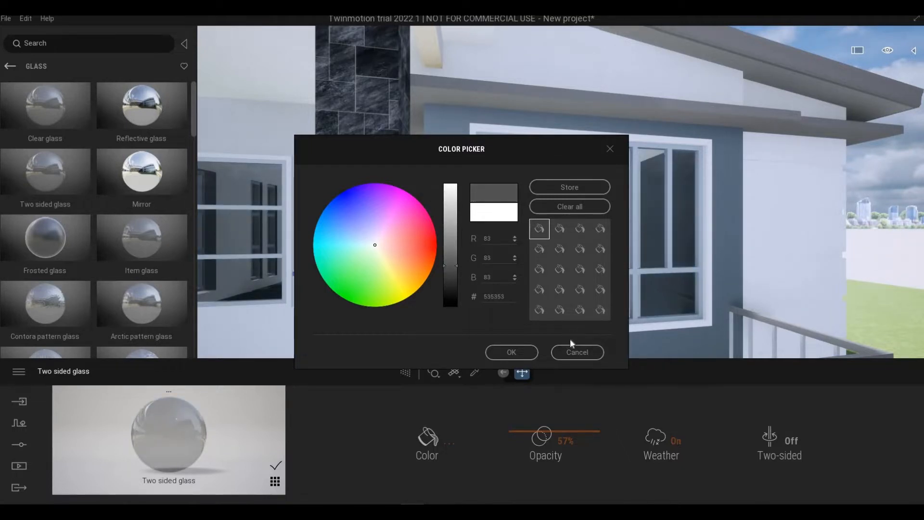
left_click(525, 354)
- Back the camera away and examine the tinted windows around the entrance porch and front corner from several distances
scroll(575, 283, "down", 4)
right_click_drag(574, 282, 552, 305)
scroll(552, 305, "down", 4)
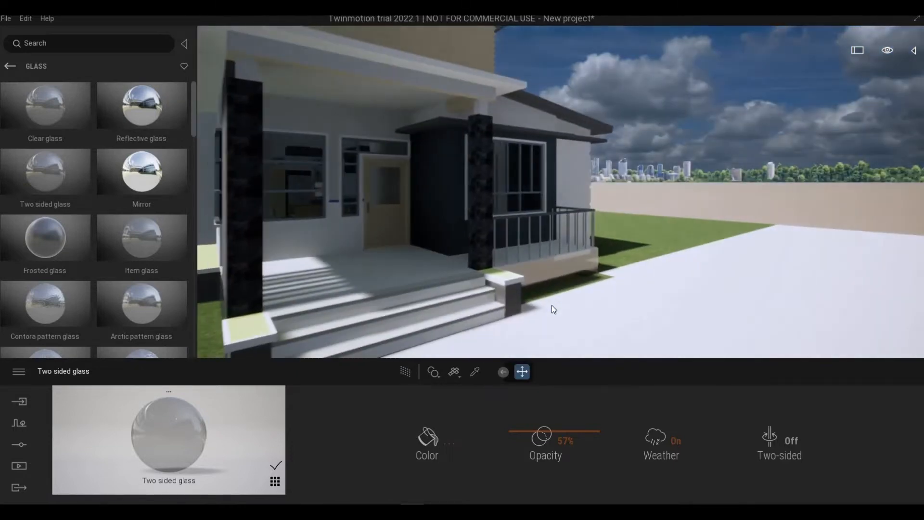
key("d")
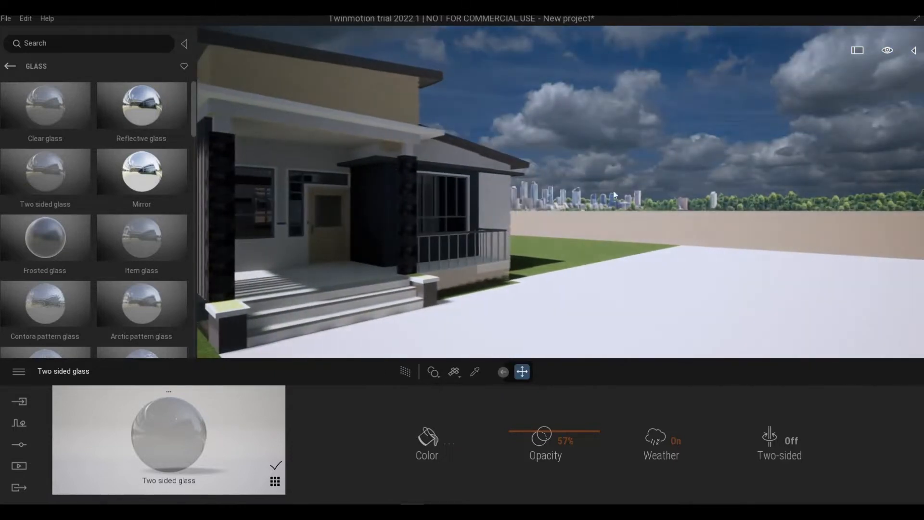
right_click_drag(462, 278, 401, 305)
scroll(400, 306, "up", 5)
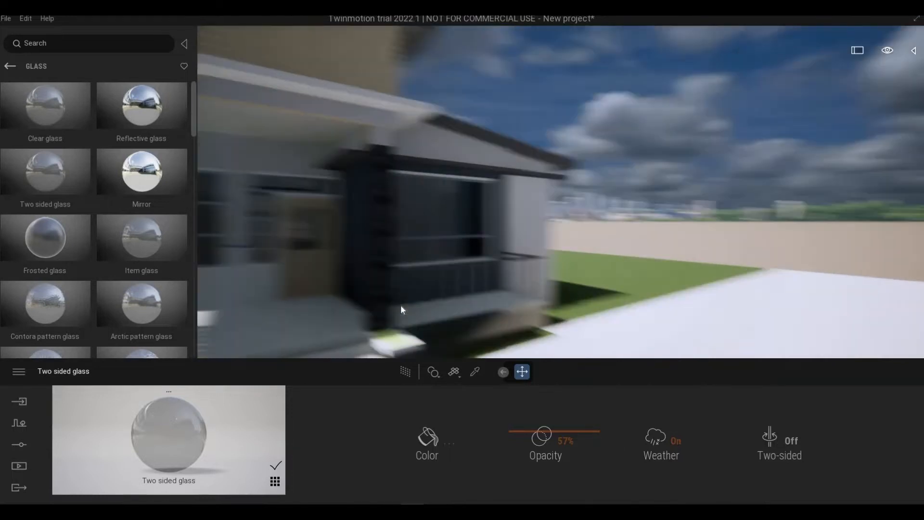
scroll(398, 307, "down", 4)
key("a")
scroll(401, 312, "down", 5)
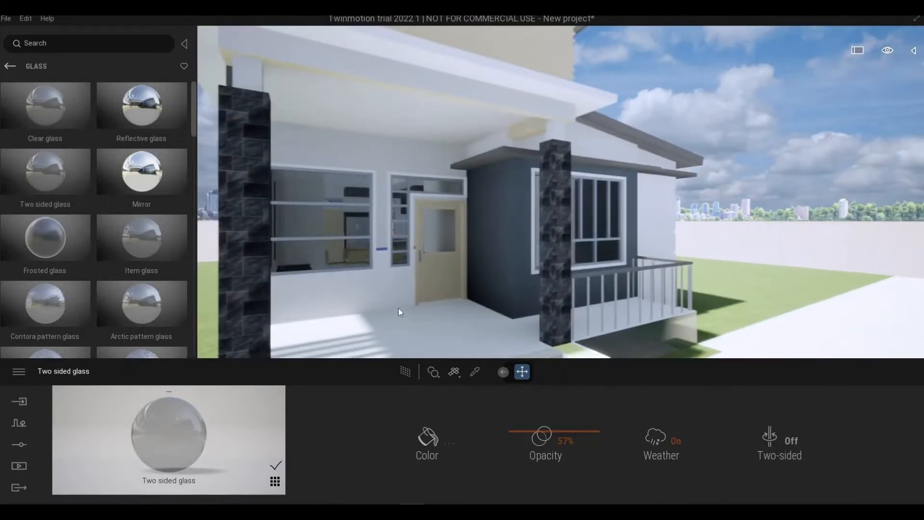
mouse_move(398, 312)
right_mouse_down()
mouse_move(328, 322)
mouse_move(407, 302)
right_mouse_up()
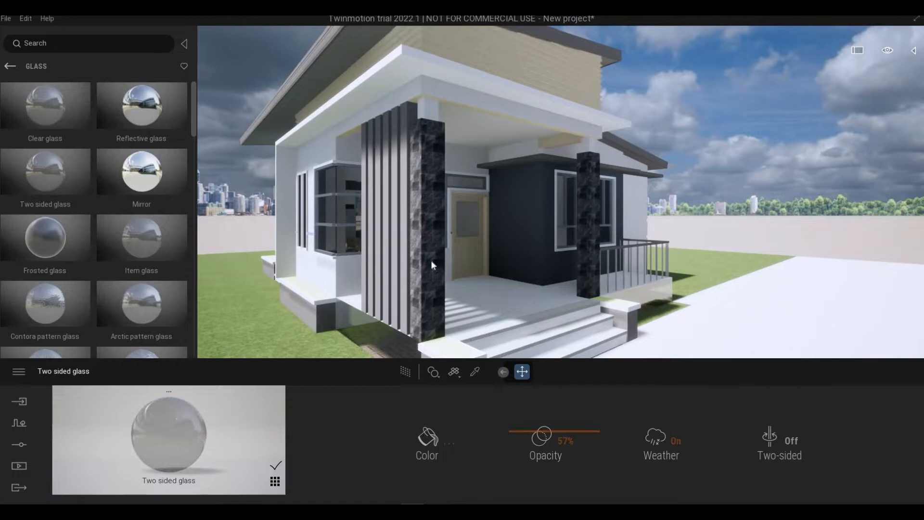
- Return to the material categories and bring the camera close to the white wall below the corner window beside the porch
left_click(10, 67)
key("a")
right_click_drag(267, 286, 335, 291)
scroll(335, 289, "up", 3)
key("a")
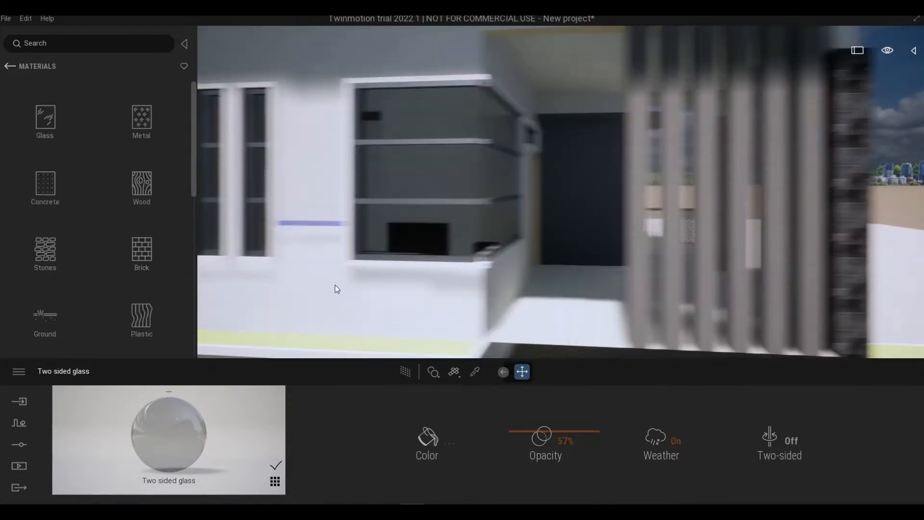
right_click_drag(415, 216, 354, 224)
key("d")
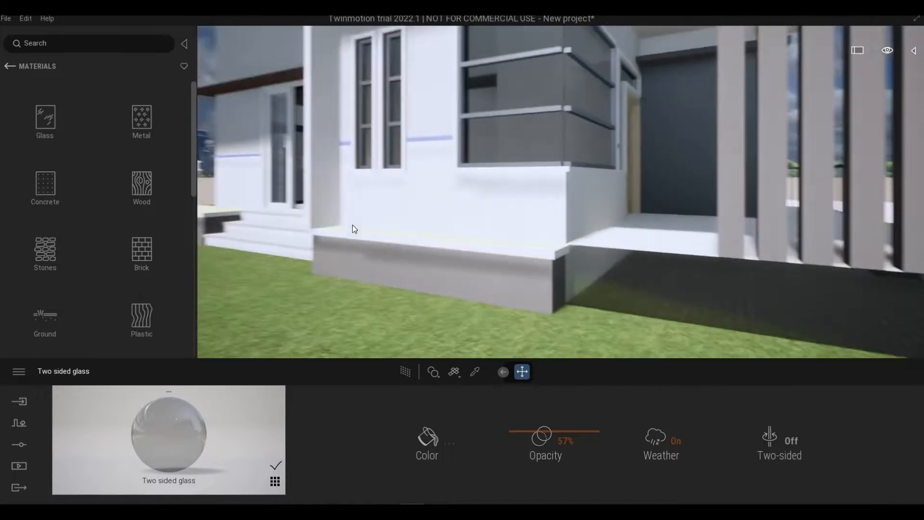
scroll(352, 225, "up", 5)
scroll(365, 236, "down", 5)
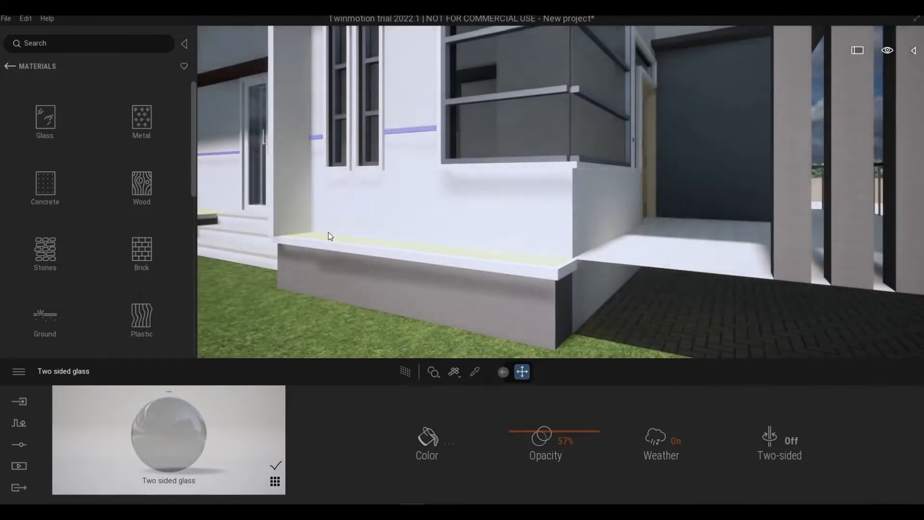
scroll(328, 233, "up", 3)
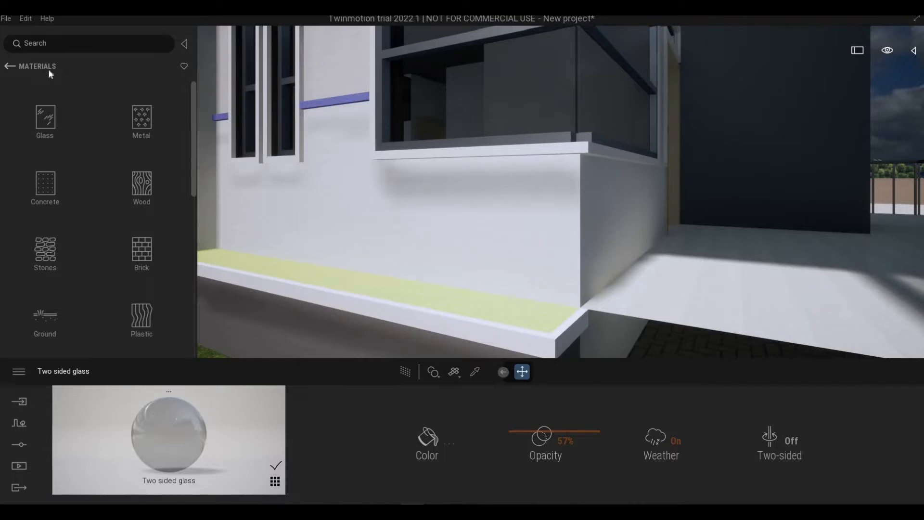
- Apply Stacked stone 05 from the Stones materials to the wall below the corner window and set its scale to 4.32
left_click(7, 68)
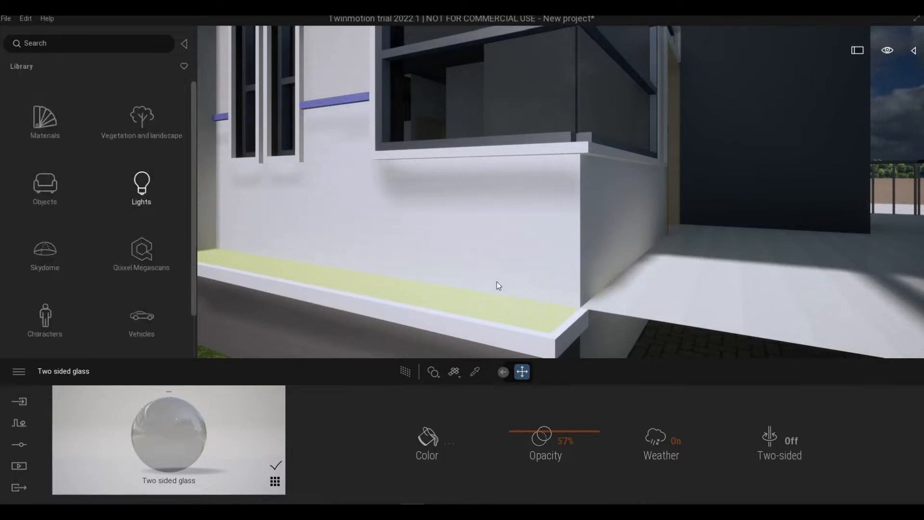
middle_click_drag(497, 283, 498, 293)
scroll(496, 291, "down", 4)
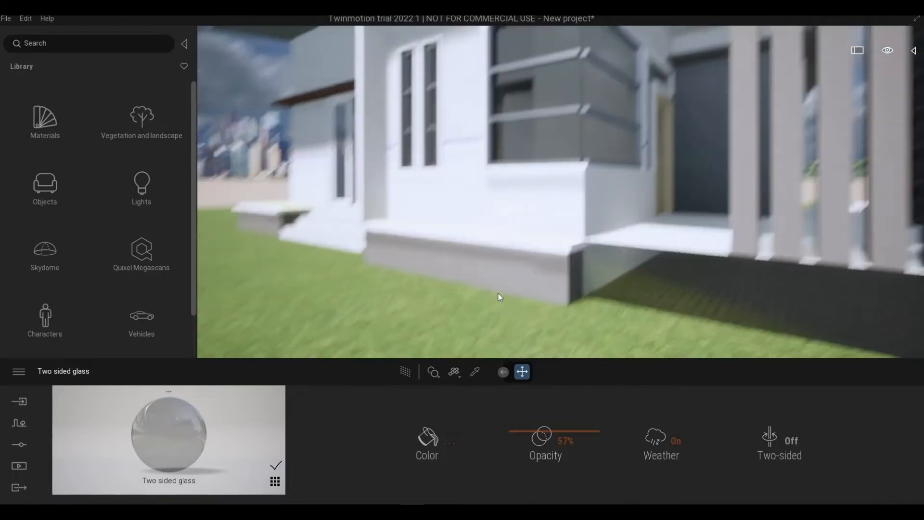
scroll(498, 294, "up", 4)
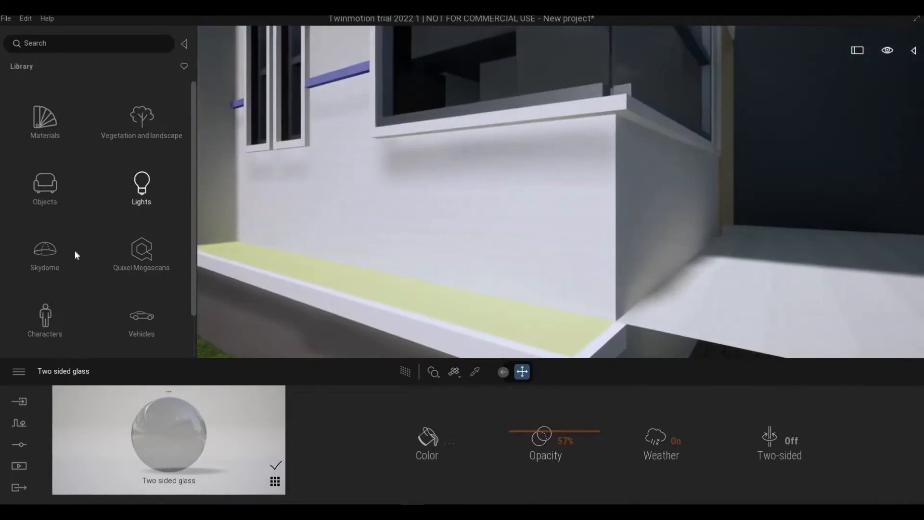
left_click(45, 118)
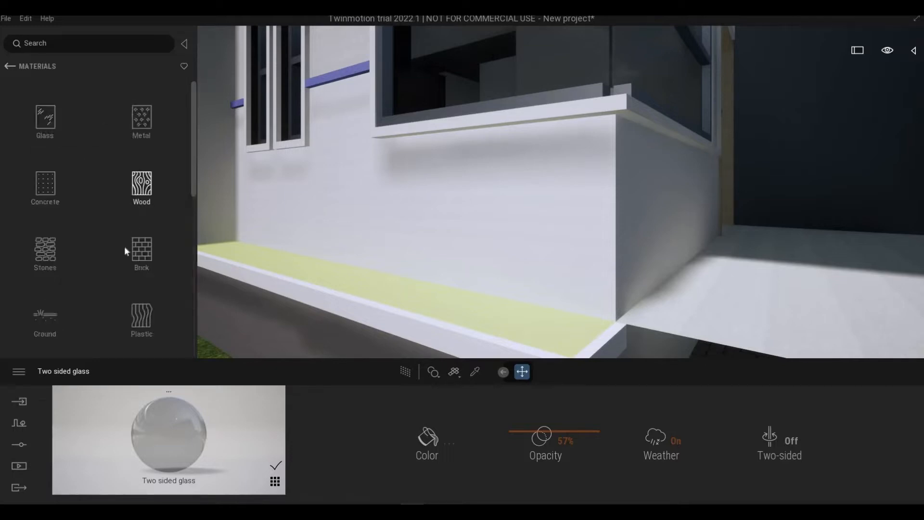
left_click(57, 251)
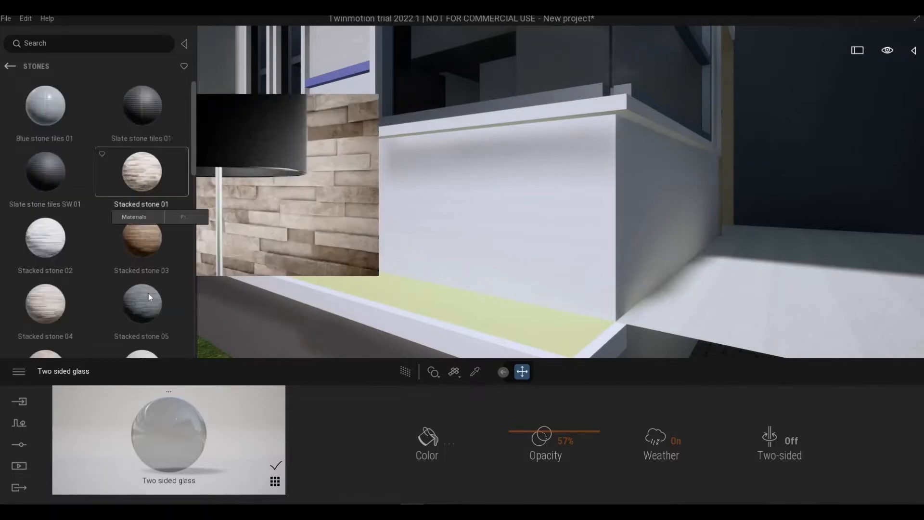
left_click_drag(466, 213, 466, 214)
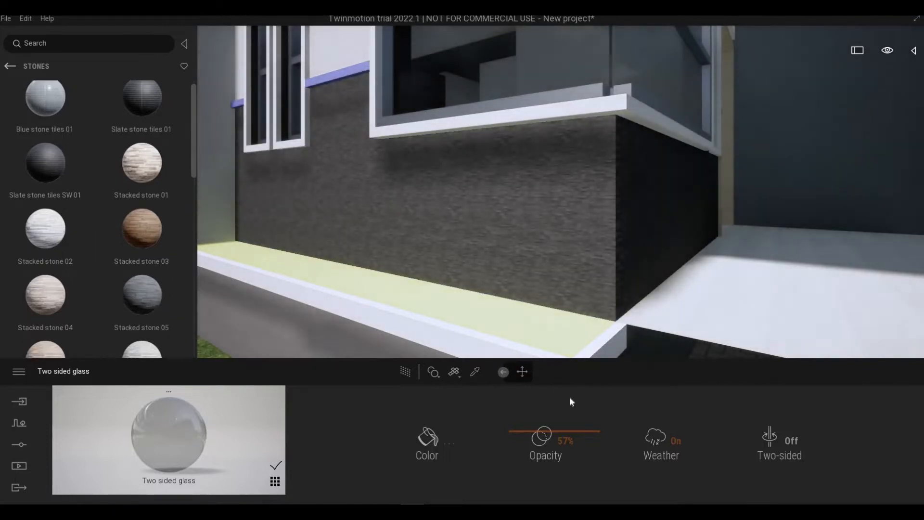
left_click_drag(591, 428, 593, 422)
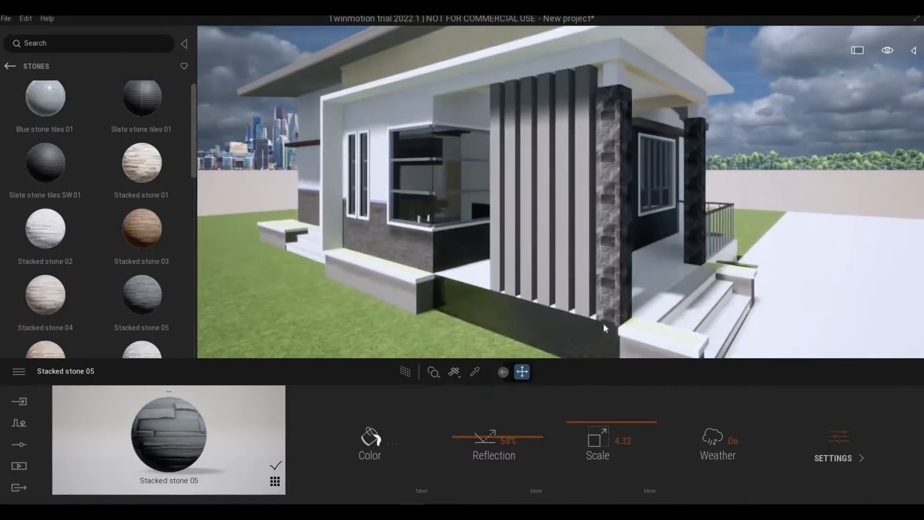
- Back away to show the porch columns, try Stacked stone 02 on them and adjust its scale
key("w")
key("d")
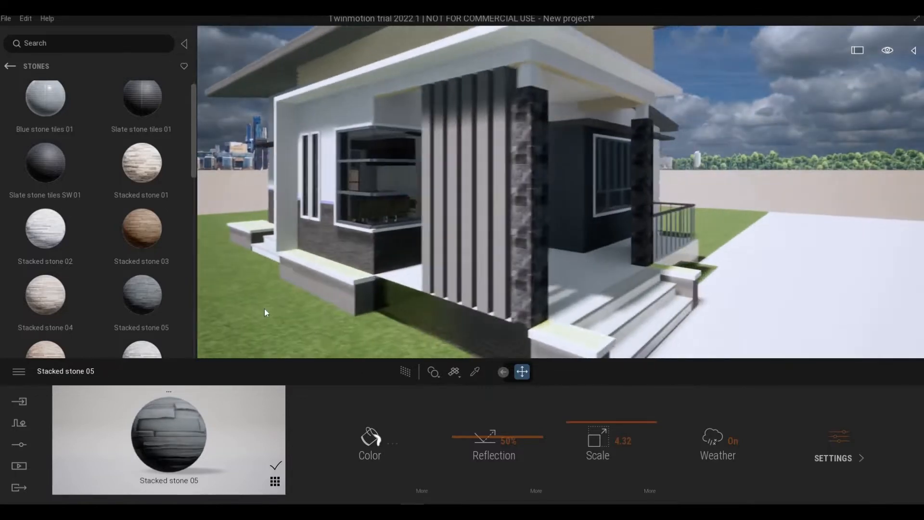
left_click_drag(45, 230, 531, 234)
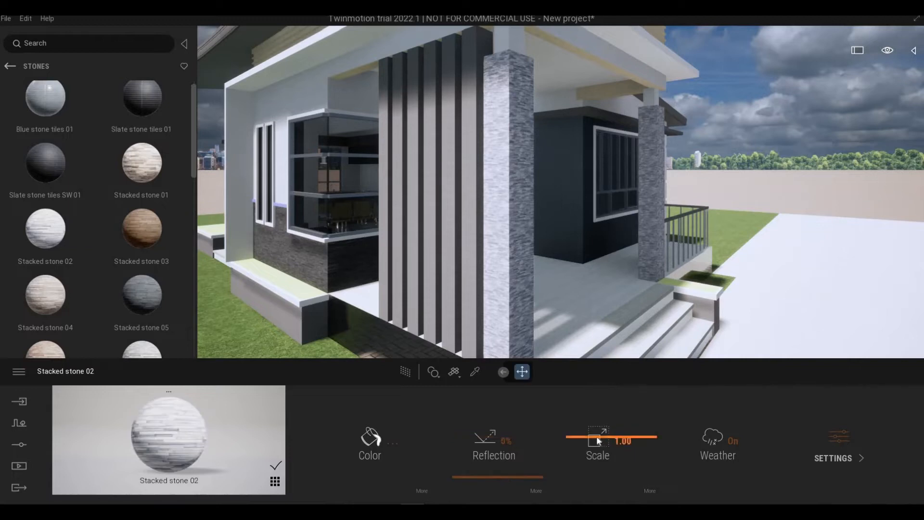
mouse_move(597, 430)
left_mouse_down()
mouse_move(589, 434)
mouse_move(600, 429)
left_mouse_up()
- Apply Stacked stone 07 to the porch columns and set its scale to 5.62
scroll(145, 331, "down", 1)
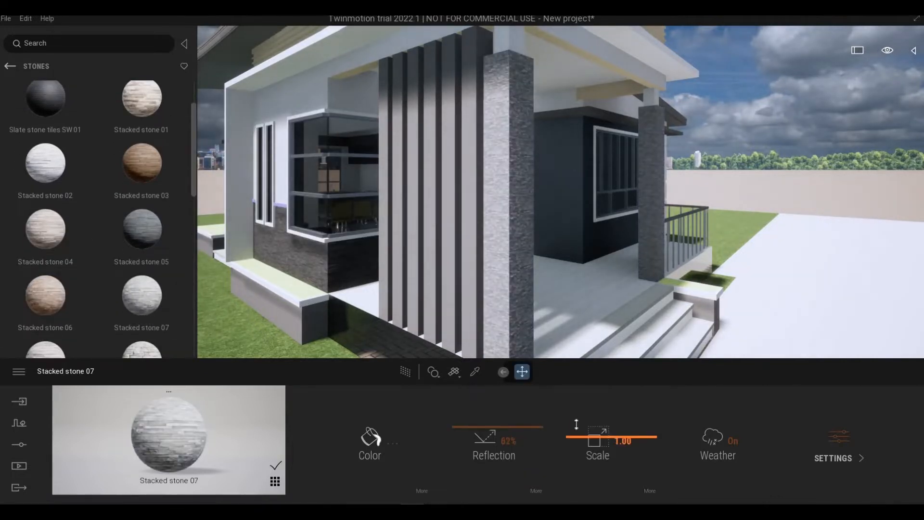
left_click_drag(576, 424, 577, 411)
scroll(561, 289, "down", 5)
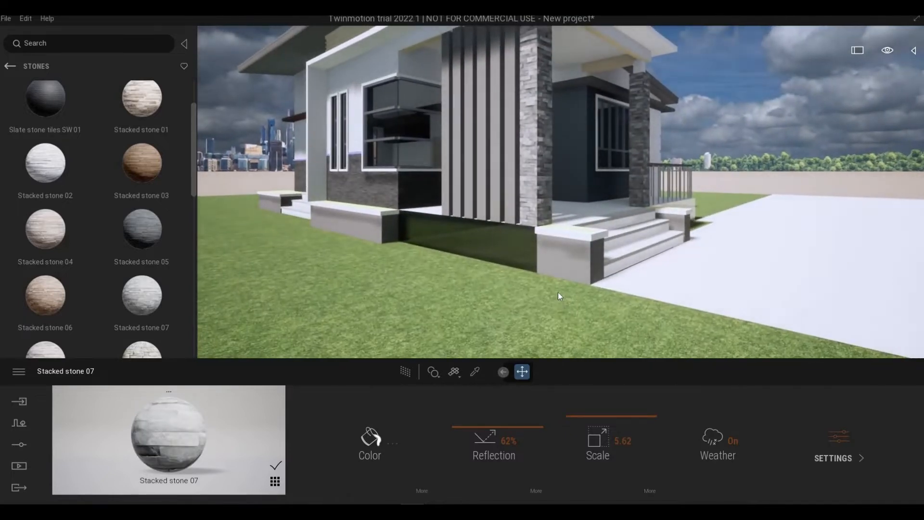
- Move the camera past the porch steps and column to face the blue-grey wall around the front window
scroll(559, 293, "up", 6)
left_click_drag(576, 221, 525, 226)
key("d")
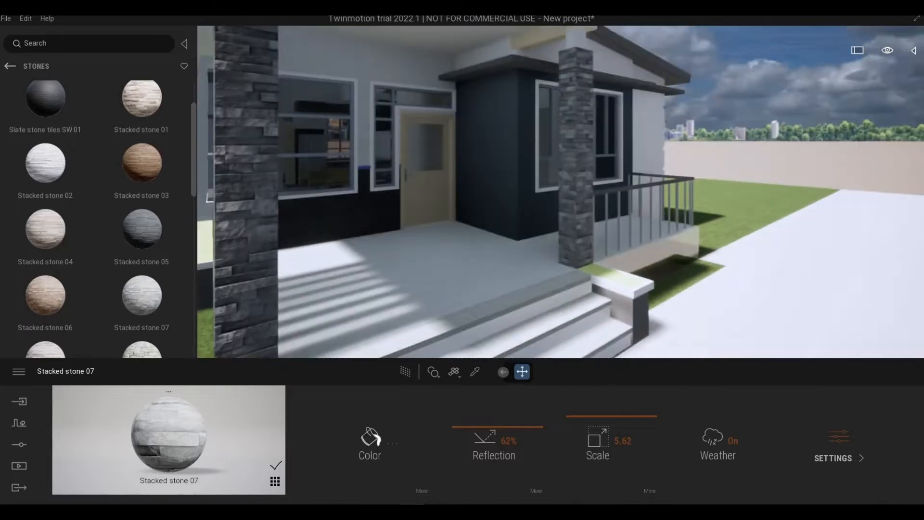
key("w")
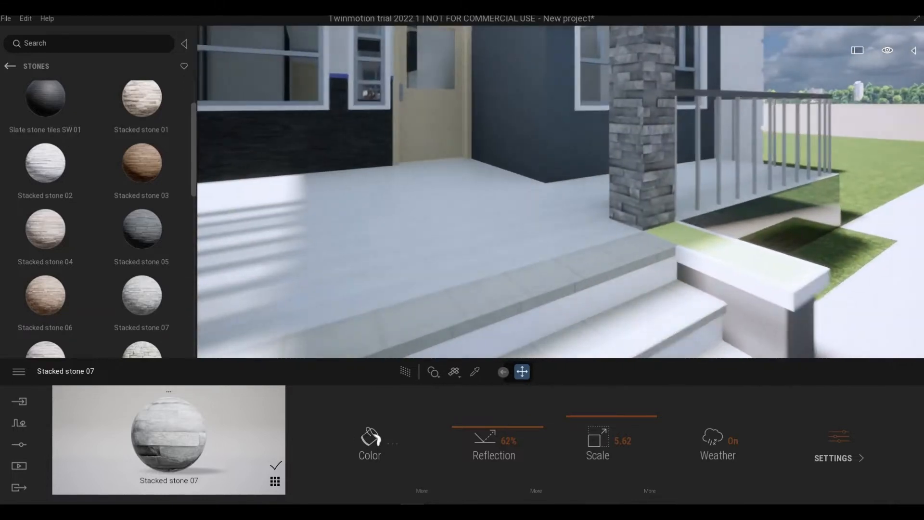
key("d")
right_click_drag(525, 226, 503, 286)
key("w")
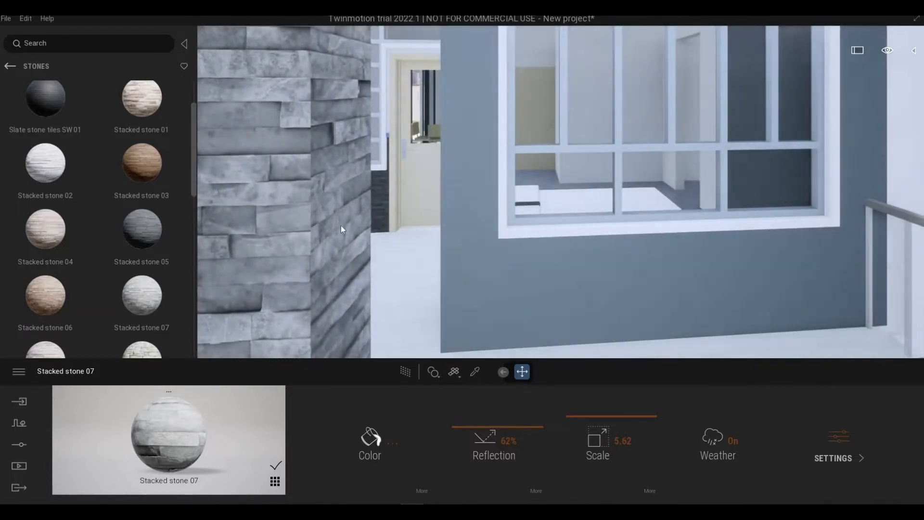
key("s")
- Leave the Stones materials and open the Granite category of the Quixel Megascans stone surfaces
left_click(13, 68)
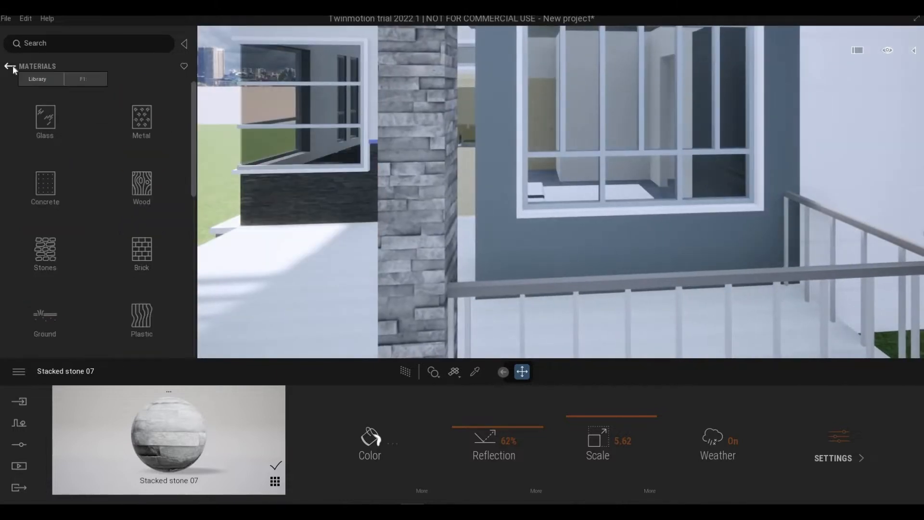
left_click(128, 221)
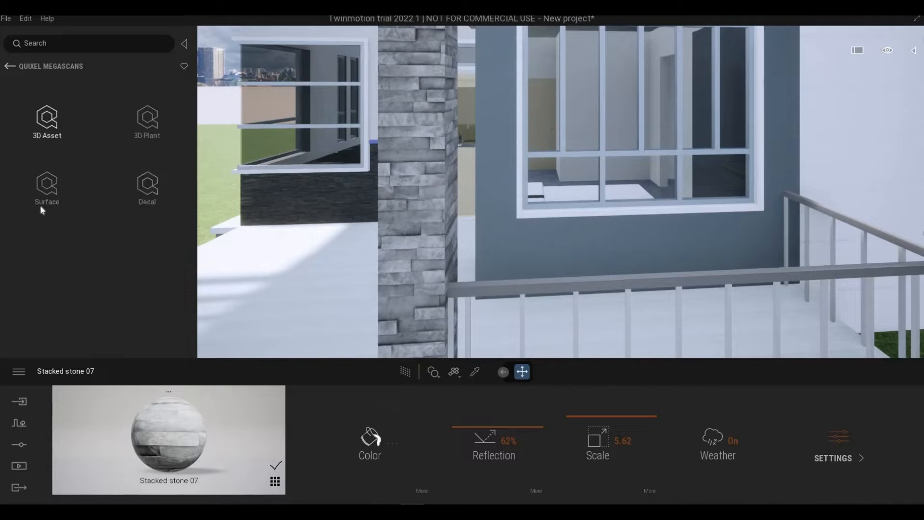
left_click(47, 192)
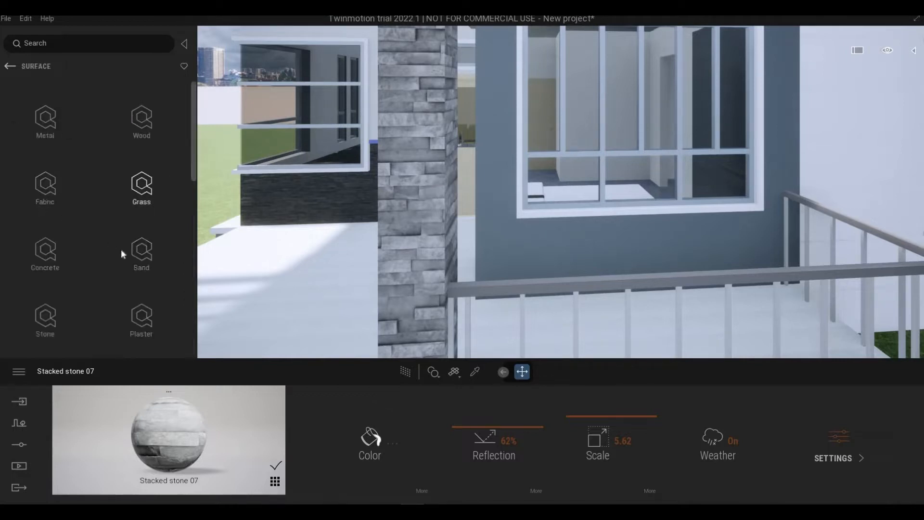
scroll(45, 209, "down", 1)
left_click(46, 213)
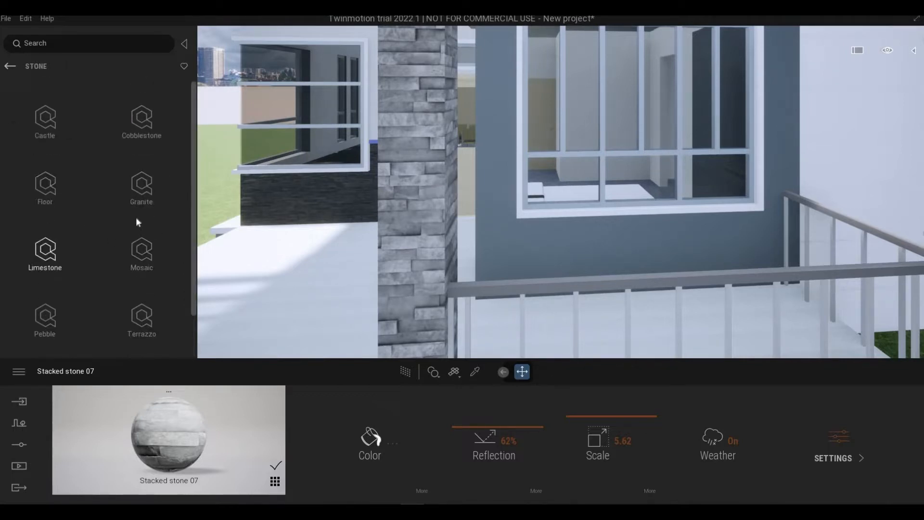
left_click(143, 195)
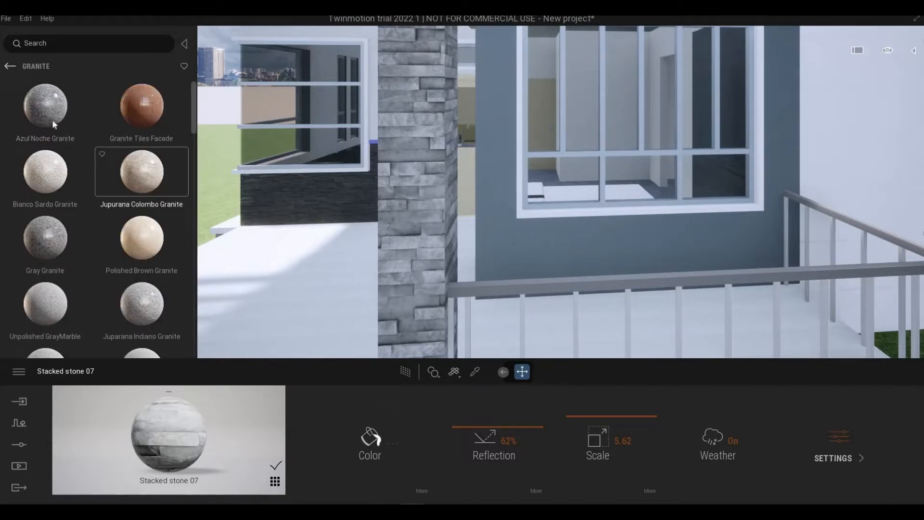
- Try Azul Noche Granite on the wall around the front window at a scale of 3.45
left_click_drag(53, 123, 510, 242)
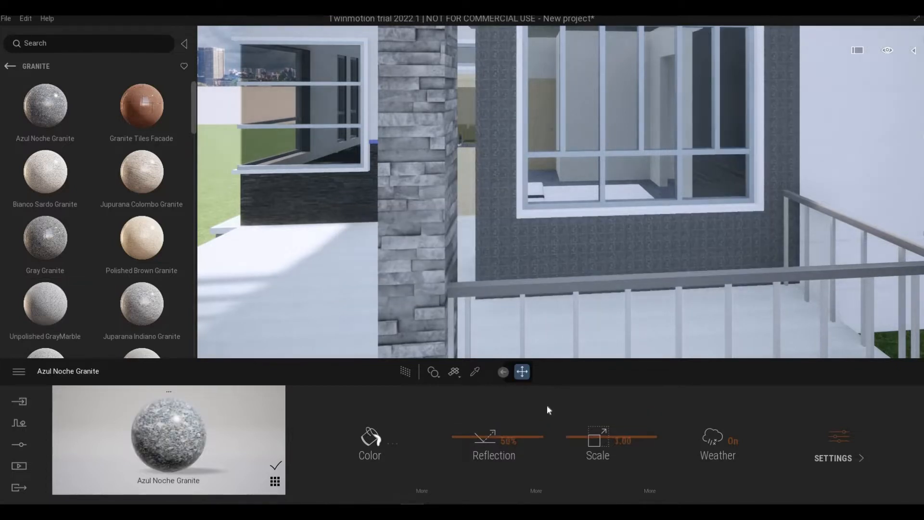
left_click_drag(586, 428, 637, 428)
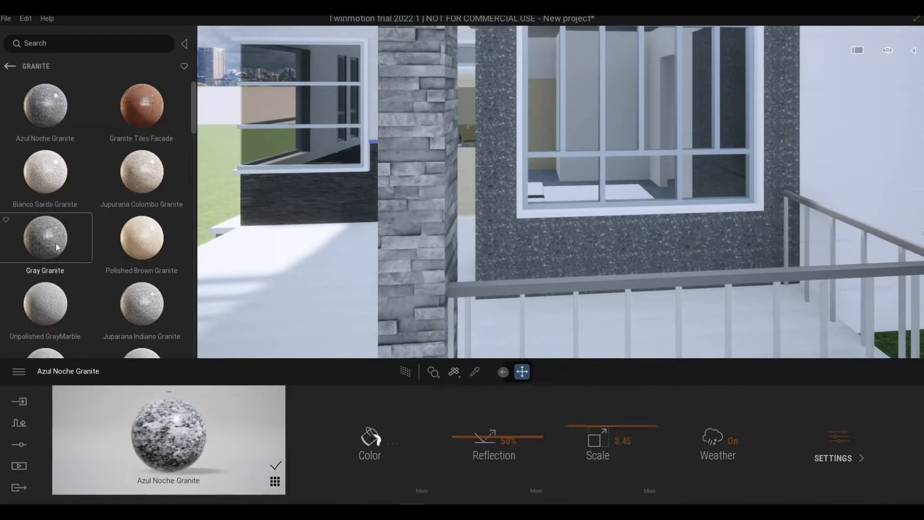
- Apply Gray Granite to the wall around the front window and set its scale to 4.54
left_click_drag(519, 275, 529, 268)
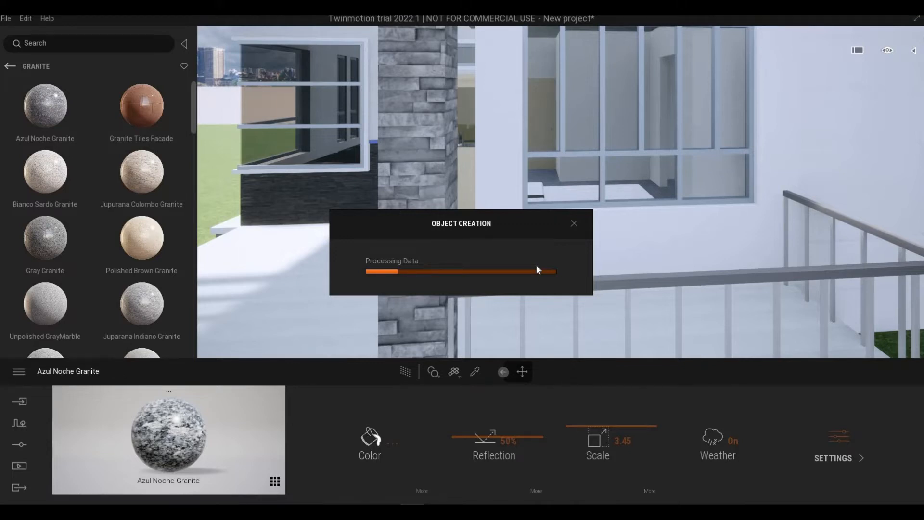
right_click_drag(586, 336, 621, 318)
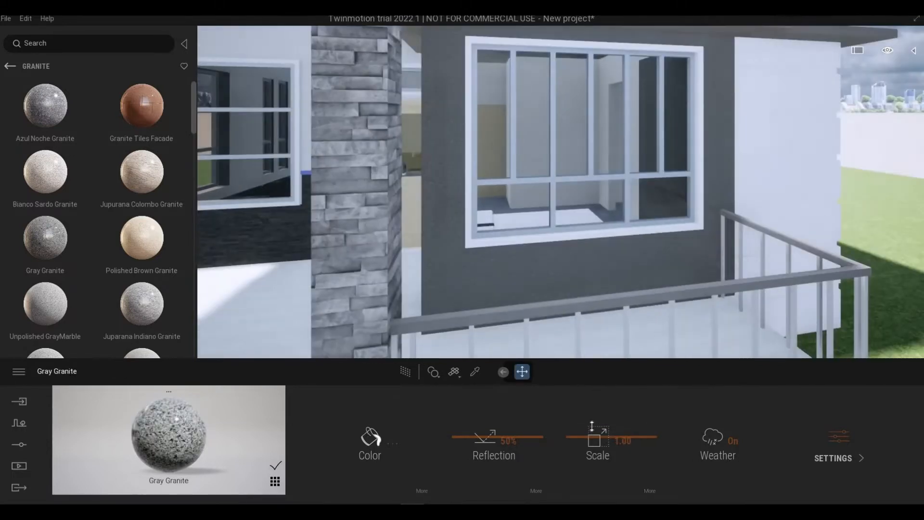
left_click_drag(592, 426, 598, 327)
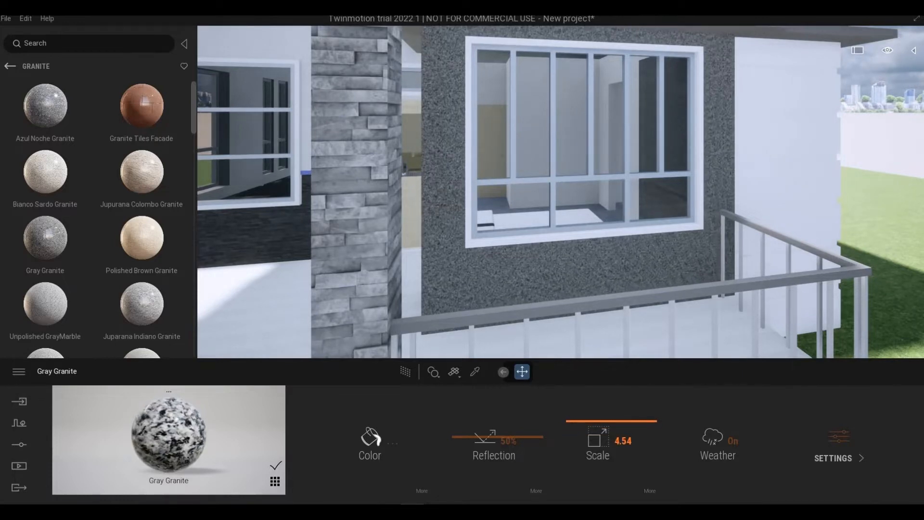
- Pull the camera back to view the porch and bring it around to face the white wall beside the granite window wall
scroll(561, 289, "down", 5)
middle_click_drag(481, 270, 573, 263)
scroll(525, 262, "down", 5)
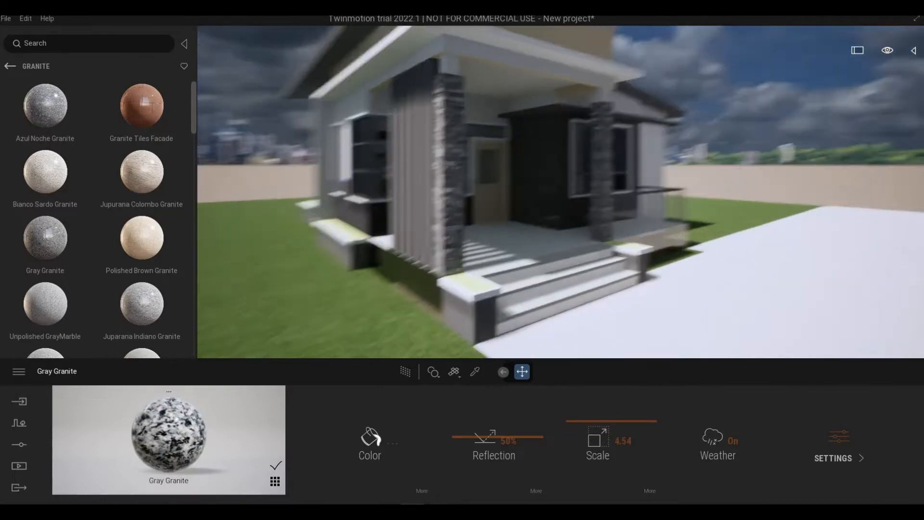
right_click_drag(561, 241, 578, 241)
scroll(561, 192, "up", 5)
right_click_drag(561, 192, 624, 193)
scroll(561, 202, "up", 4)
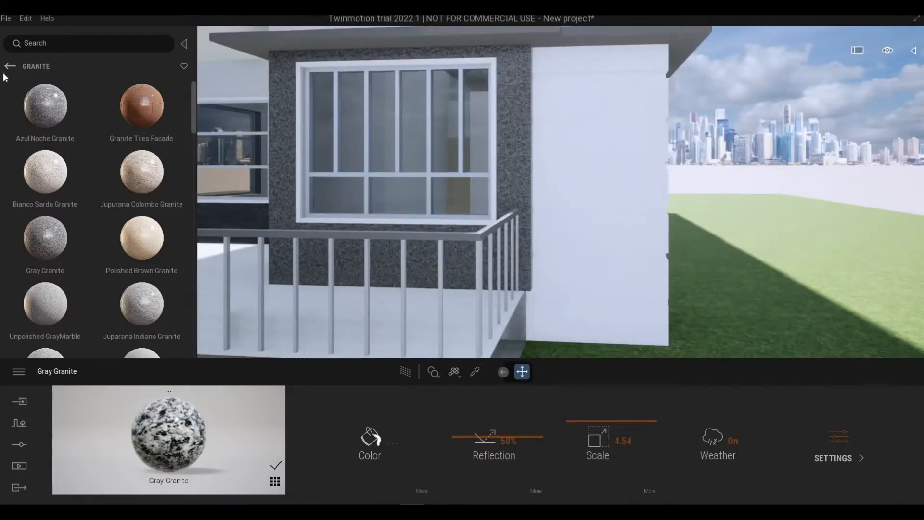
- Leave the Granite materials and open the Wood category of the Quixel Megascans surfaces
left_click(10, 66)
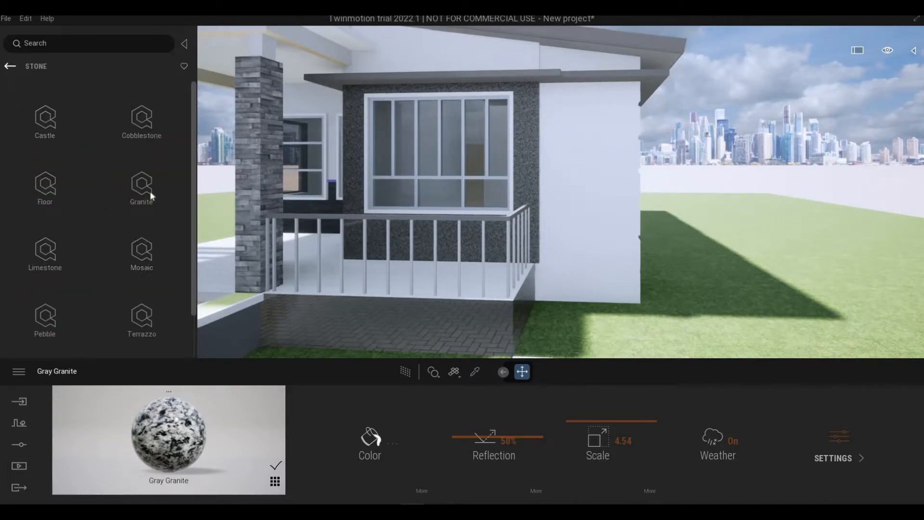
left_click(10, 66)
scroll(97, 286, "down", 1)
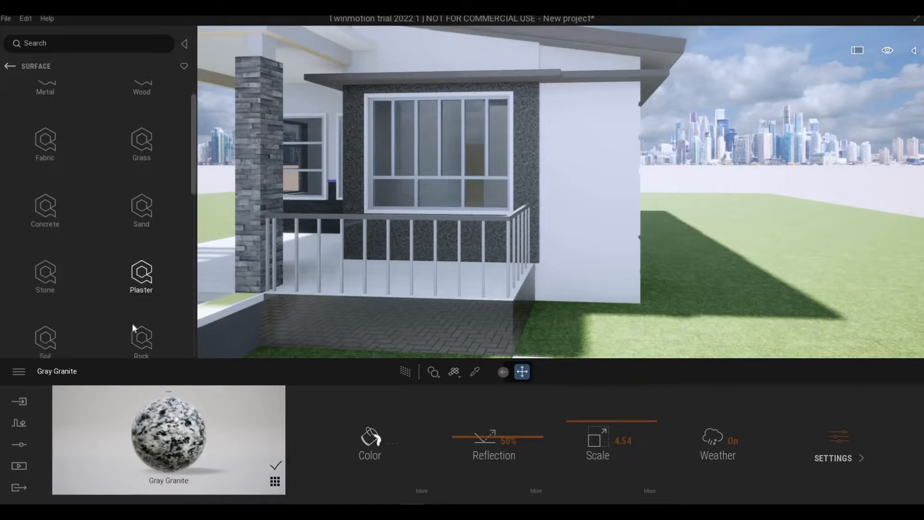
scroll(133, 327, "down", 3)
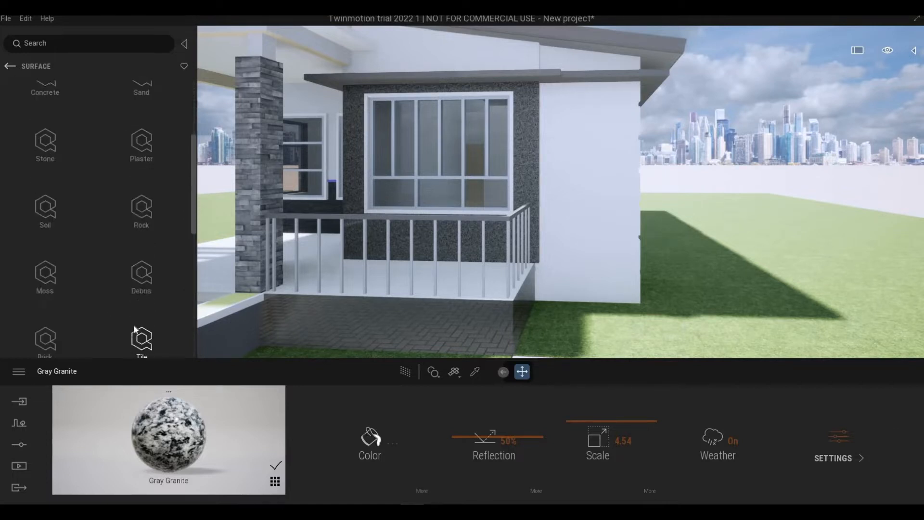
scroll(134, 325, "up", 5)
left_click(152, 125)
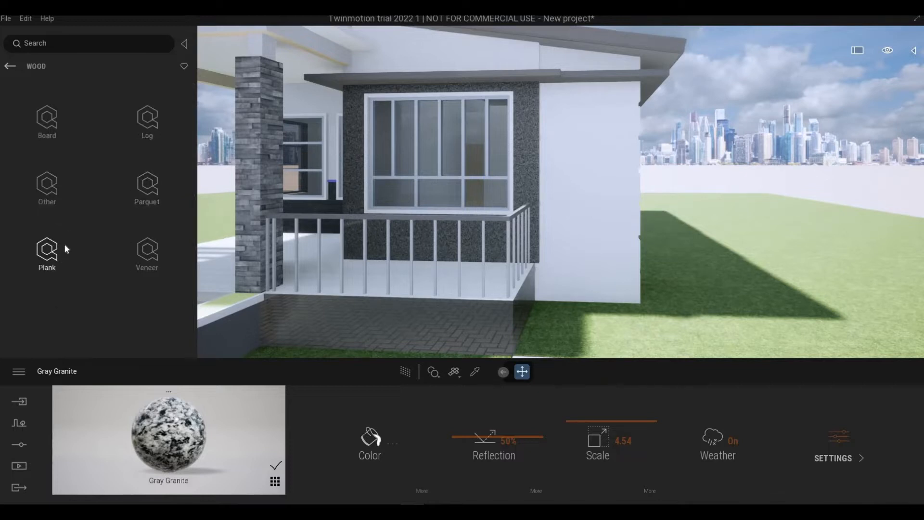
- Look through the Plank wood materials for a finish suited to the white wall
left_click(65, 246)
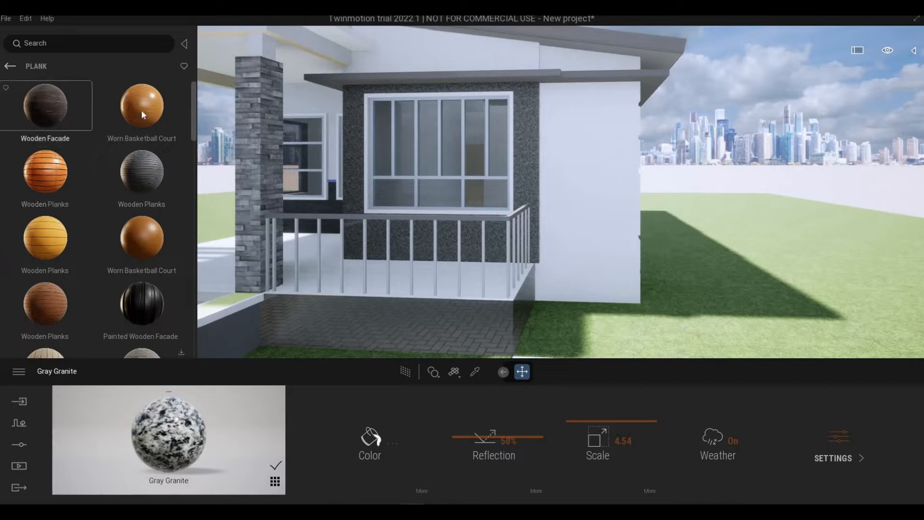
scroll(167, 204, "down", 1)
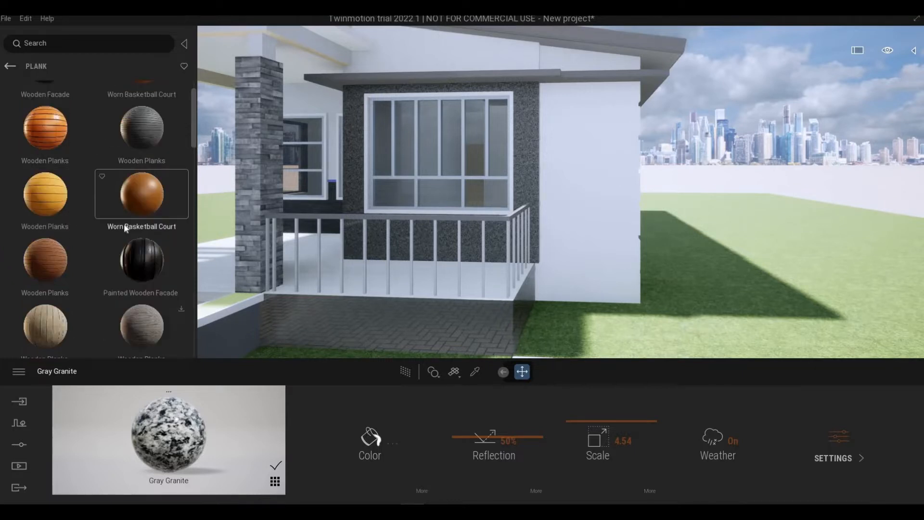
scroll(121, 240, "down", 1)
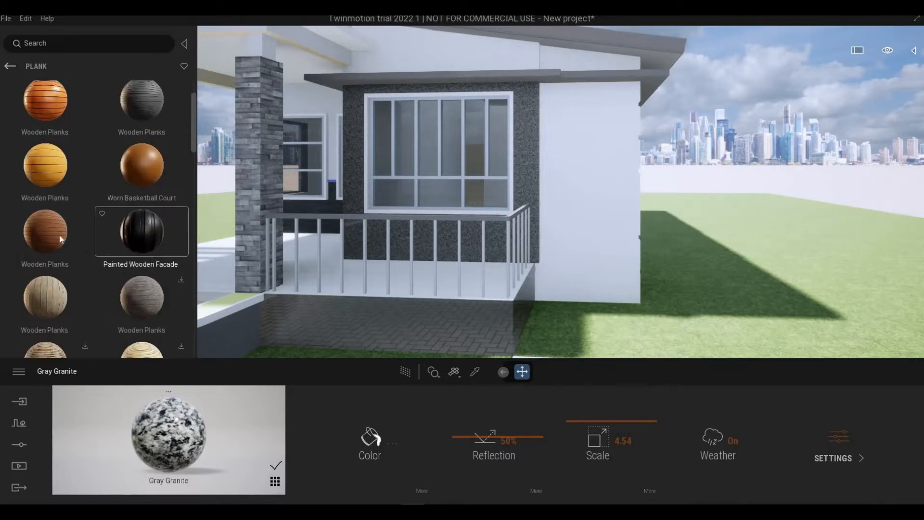
scroll(48, 227, "up", 2)
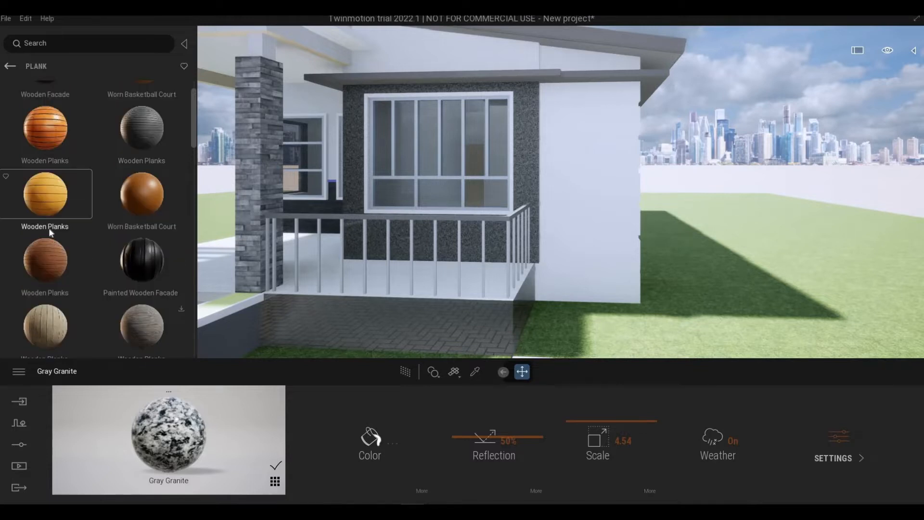
- Apply the yellow-brown Mahogany Veneer from the Veneer category to the white wall beside the granite window wall, at a scale of 3.34
left_click(10, 67)
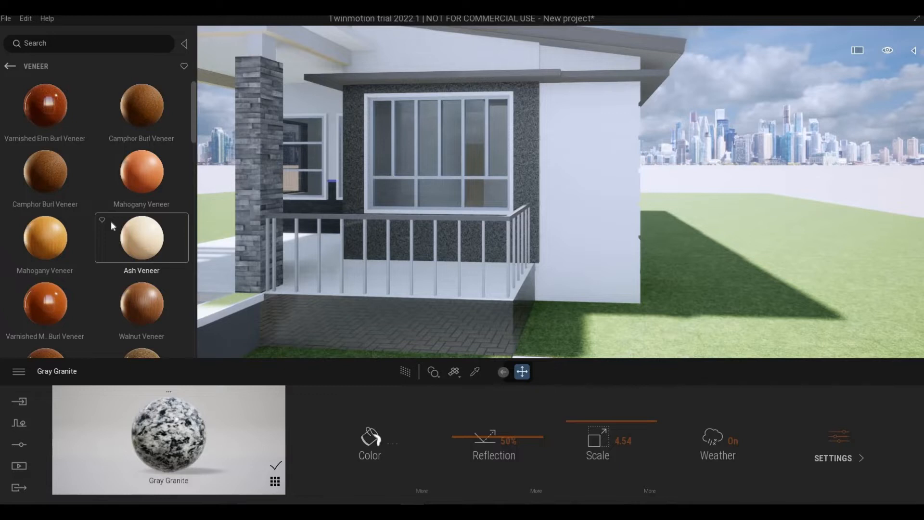
scroll(110, 222, "down", 1)
scroll(53, 176, "down", 1)
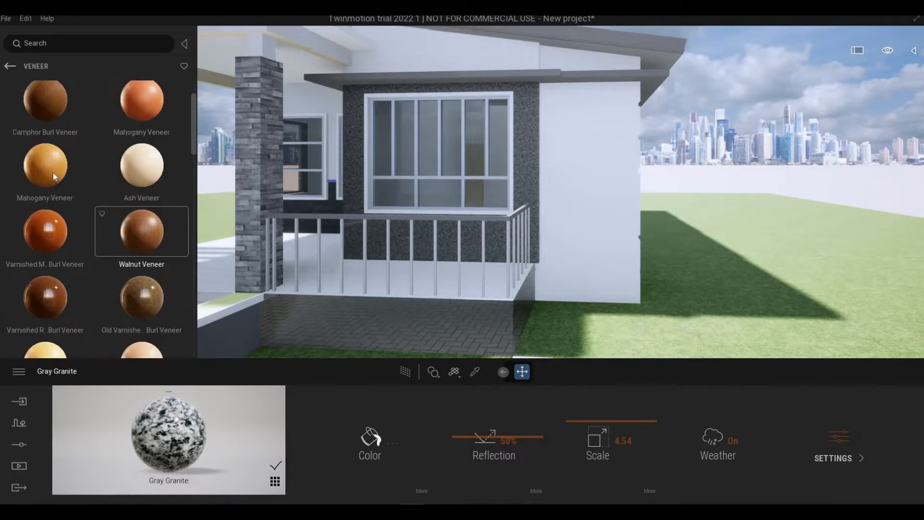
left_click_drag(563, 226, 585, 284)
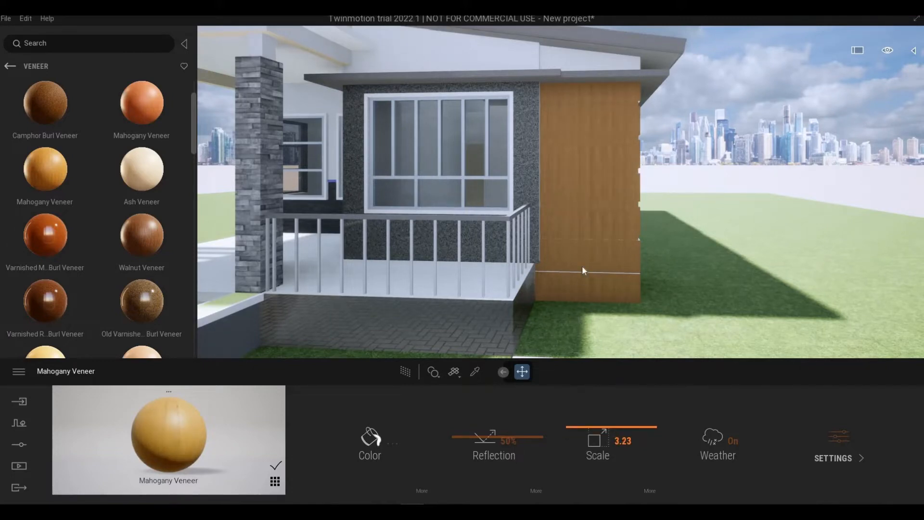
scroll(598, 249, "up", 5)
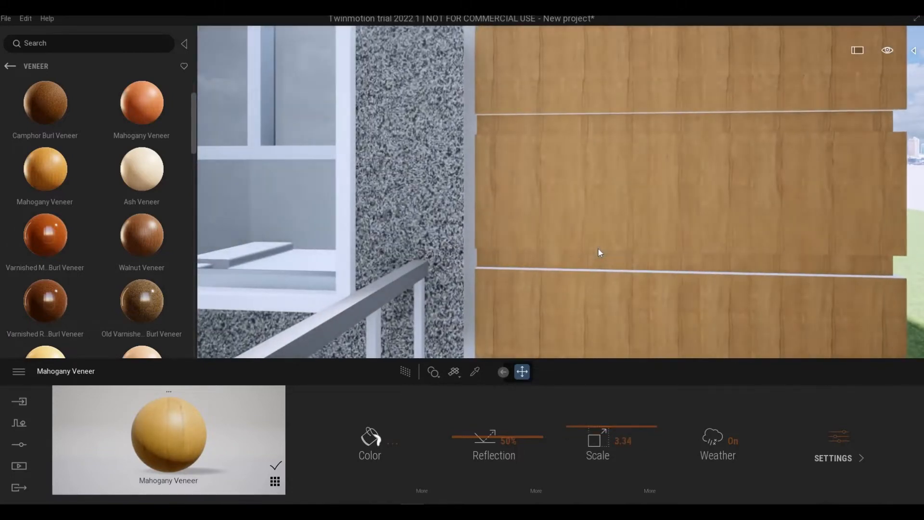
- Set the Mahogany Veneer texture's rotation to 90° so its grain runs horizontally across the wall
middle_click_drag(622, 238, 554, 109)
scroll(622, 239, "down", 5)
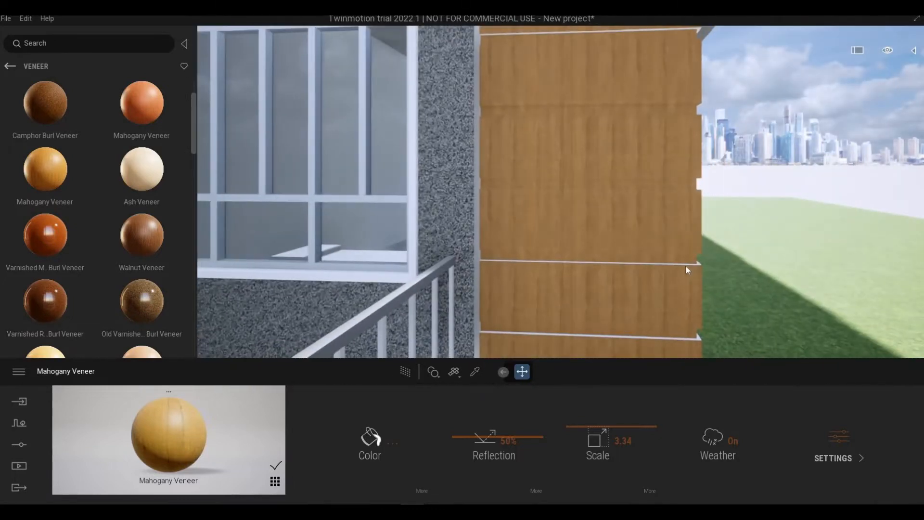
scroll(714, 312, "up", 3)
scroll(715, 305, "down", 3)
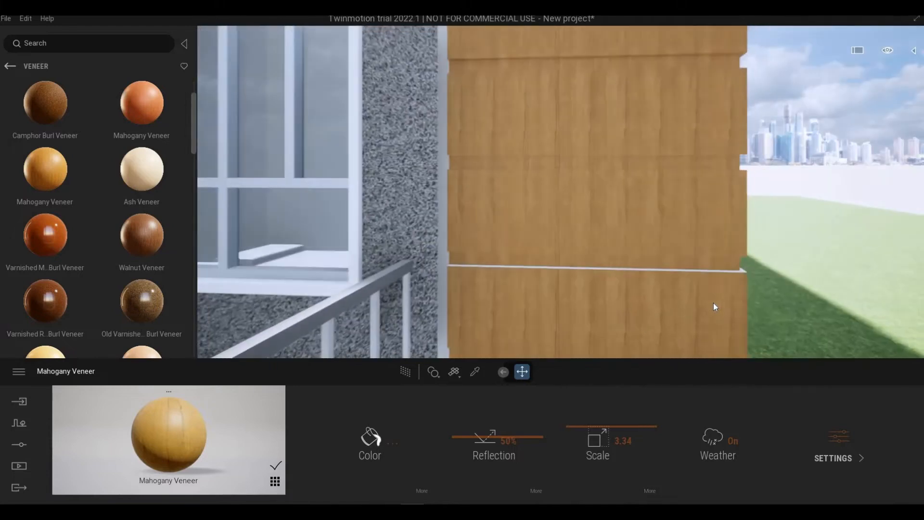
scroll(710, 291, "up", 4)
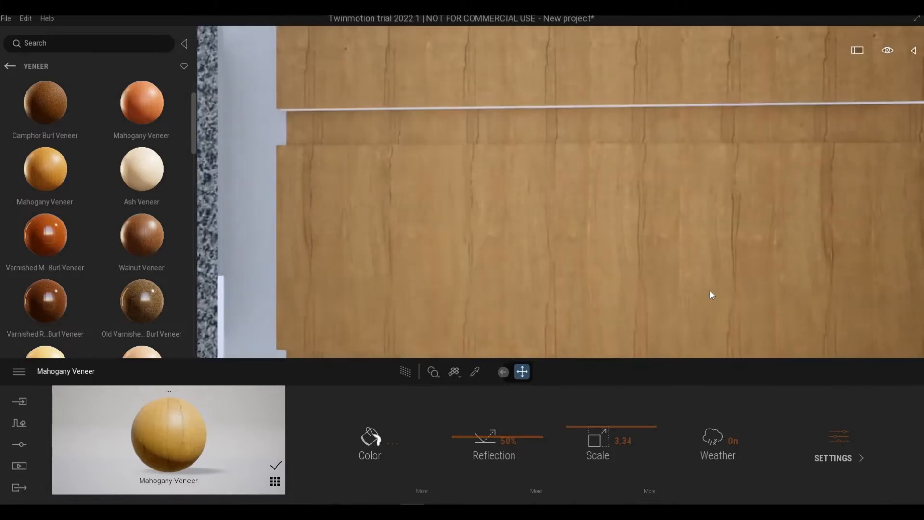
scroll(709, 291, "down", 2)
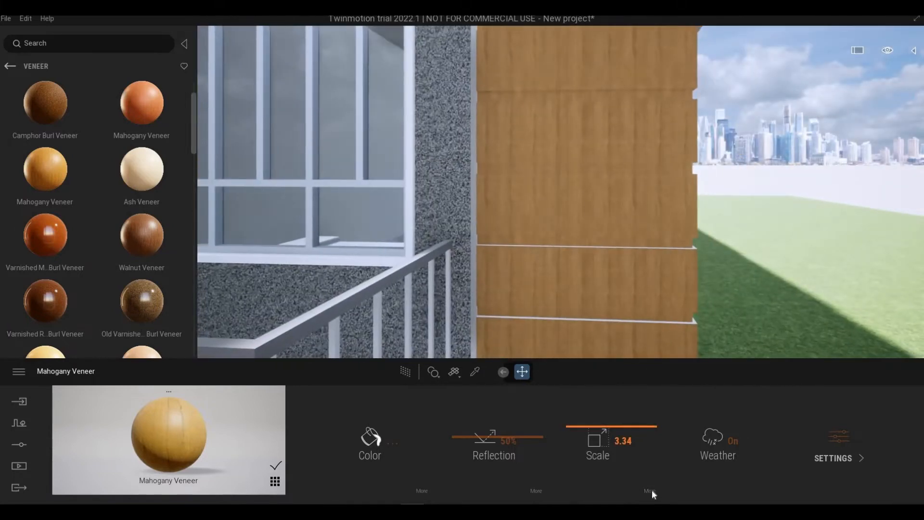
left_click(649, 492)
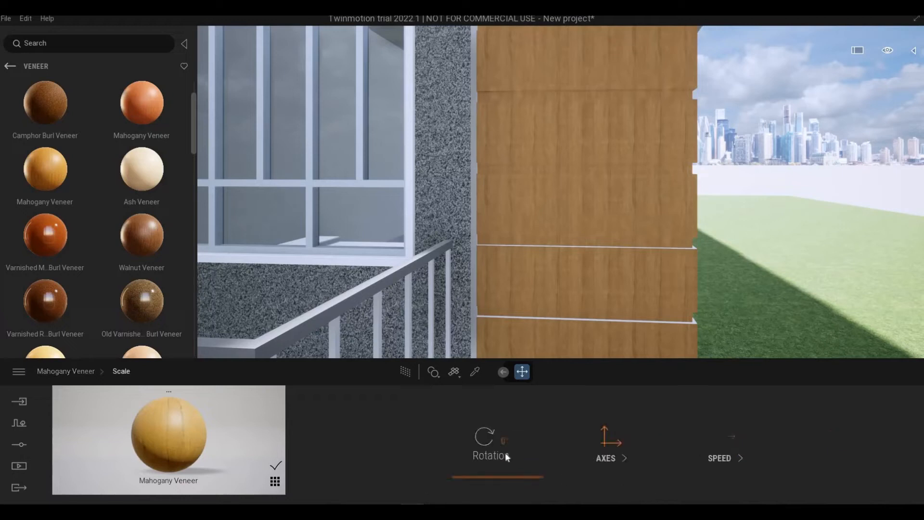
left_click_drag(499, 440, 520, 440)
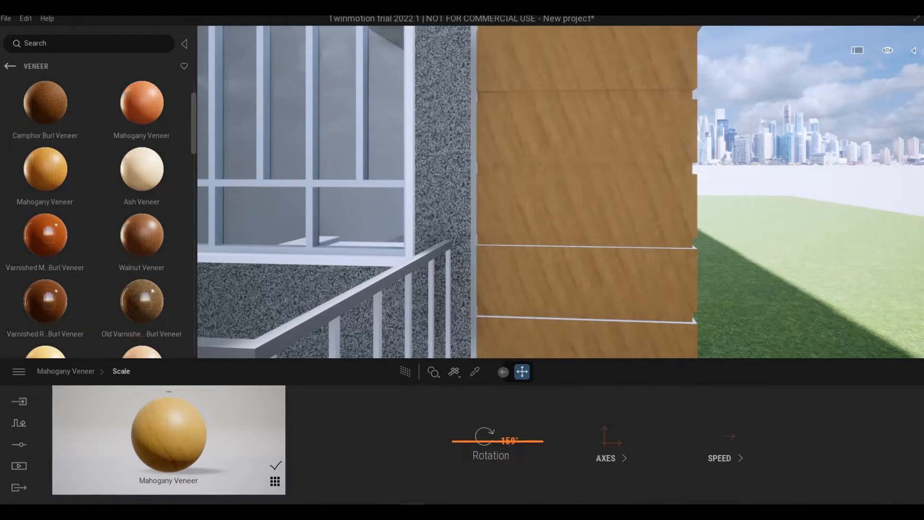
left_click(495, 437)
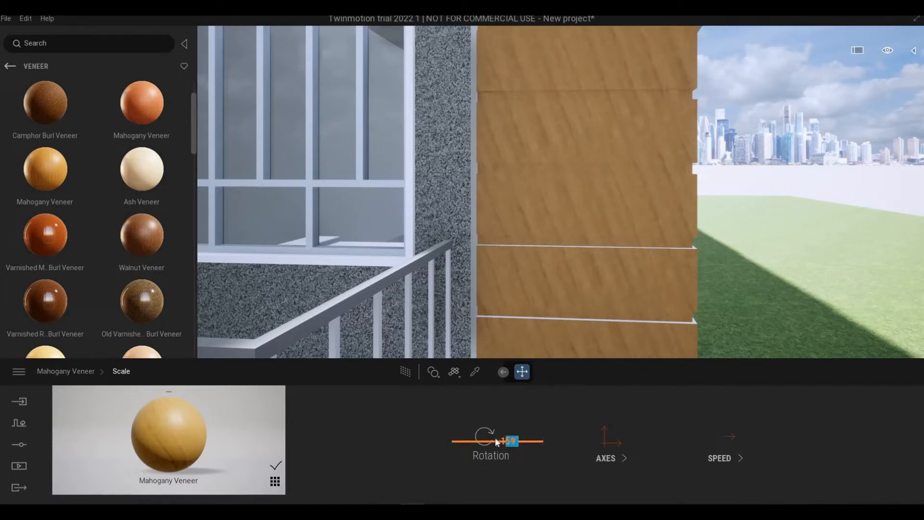
left_click(544, 442)
key("BackSpace")
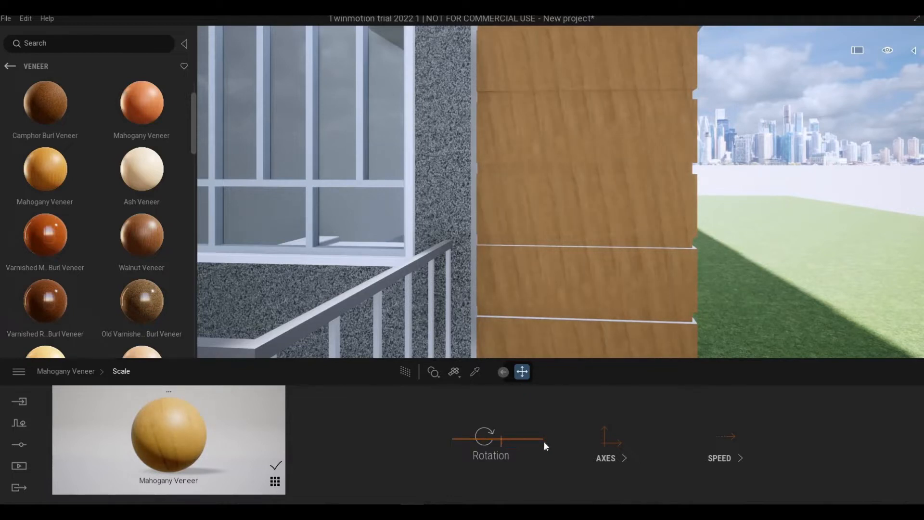
type("90")
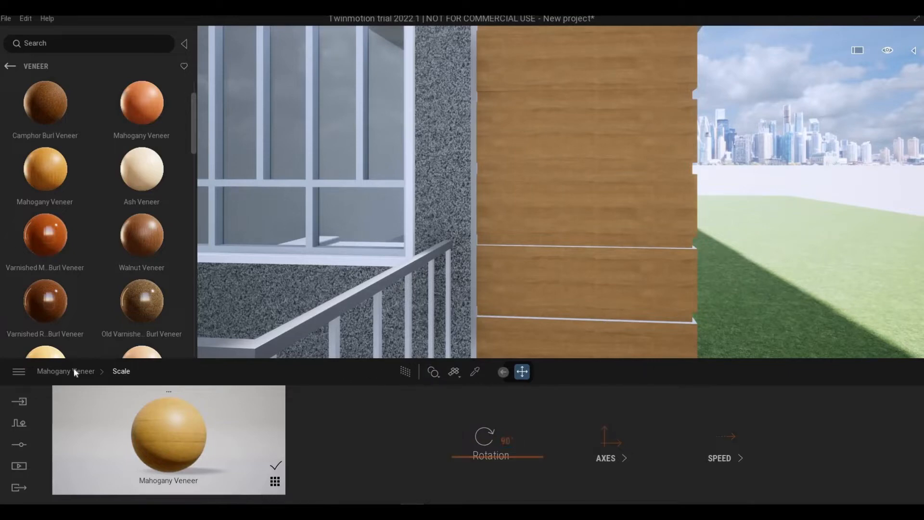
left_click(532, 263)
- Examine the rotated veneer grain and the wall's horizontal grooves up close and from a distance
scroll(531, 264, "up", 5)
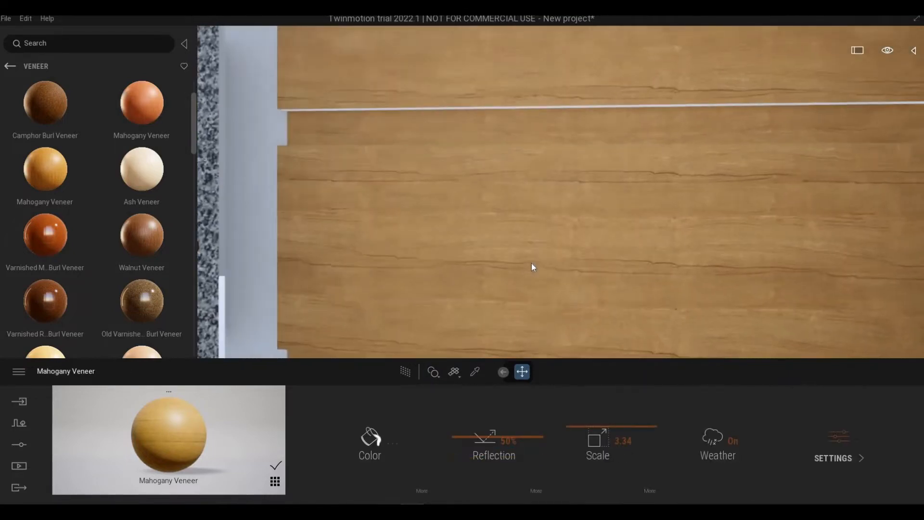
scroll(532, 264, "down", 3)
scroll(591, 260, "down", 4)
mouse_move(591, 260)
middle_mouse_down()
mouse_move(580, 263)
mouse_move(593, 260)
middle_mouse_up()
scroll(593, 259, "down", 3)
scroll(594, 261, "down", 3)
right_click_drag(595, 269, 637, 276)
scroll(607, 263, "up", 5)
middle_click_drag(636, 276, 670, 234)
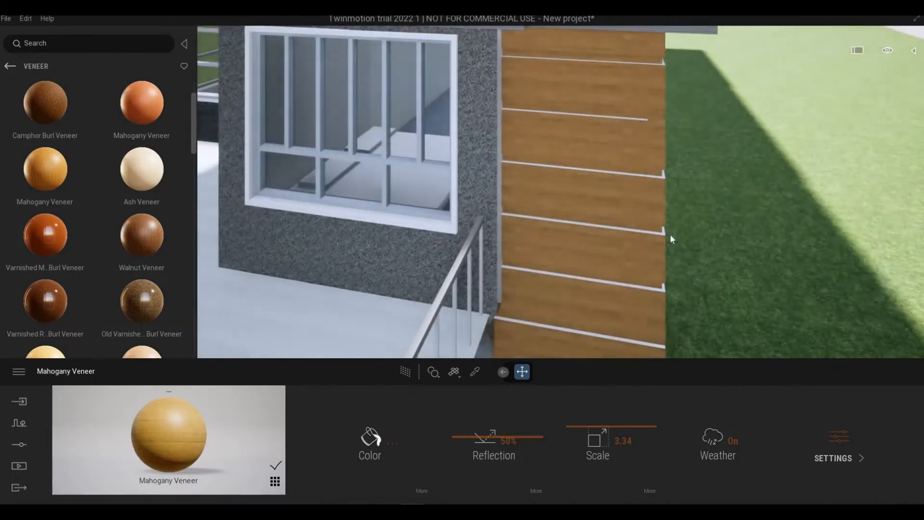
scroll(670, 234, "up", 3)
scroll(664, 251, "down", 3)
scroll(650, 258, "up", 5)
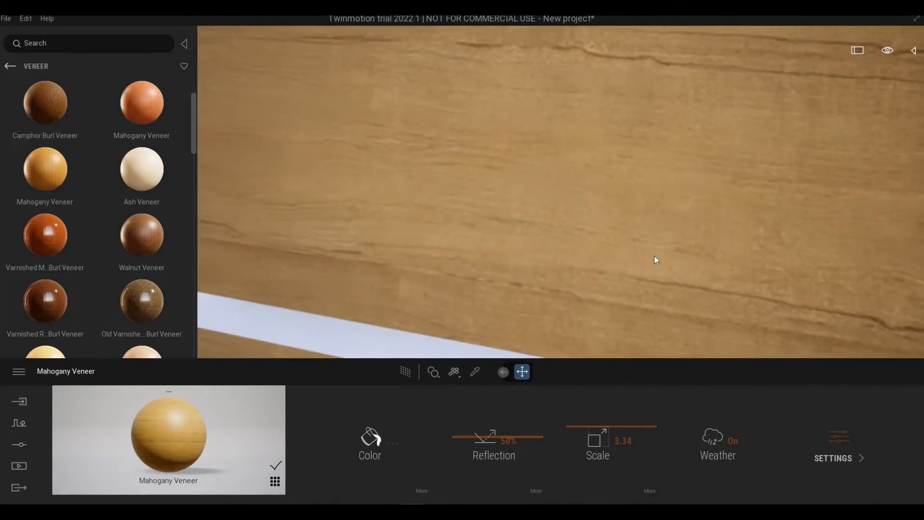
scroll(660, 248, "down", 2)
scroll(674, 245, "down", 7)
- Move the camera around the veneered corner and across to the porch side with the vertical fins
right_click_drag(742, 194, 795, 199)
right_click_drag(625, 198, 674, 200)
middle_click_drag(674, 199, 568, 205)
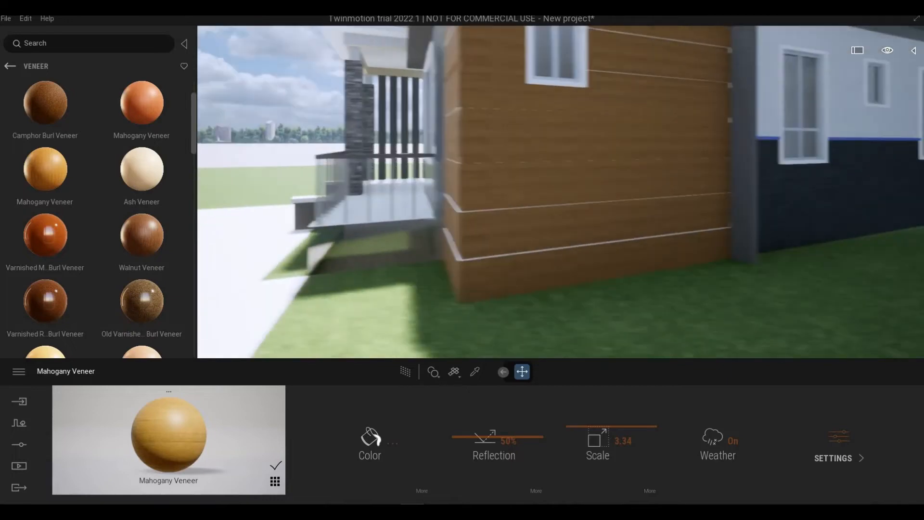
right_click_drag(568, 205, 573, 178)
right_click_drag(718, 212, 595, 240)
right_click_drag(592, 195, 588, 236)
key("s")
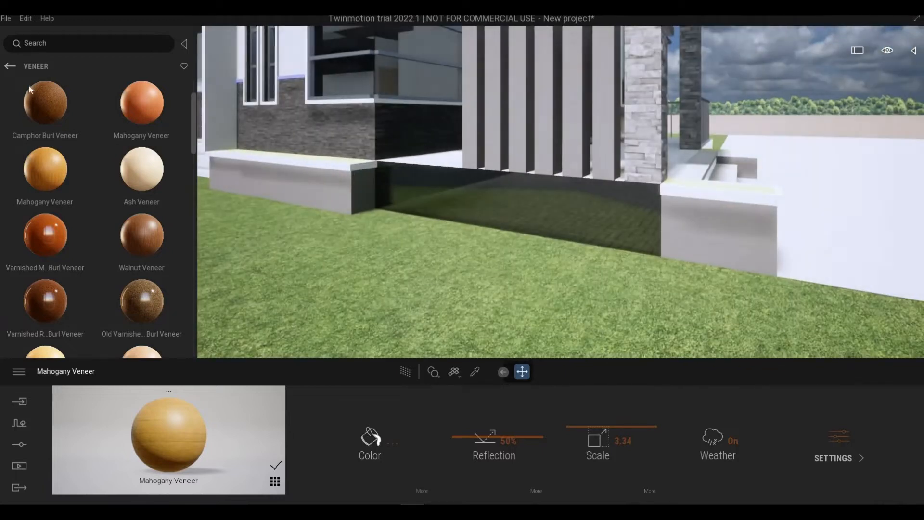
- Apply Ash Veneer from the Veneer category to the vertical fins beside the stone porch column
left_click(10, 66)
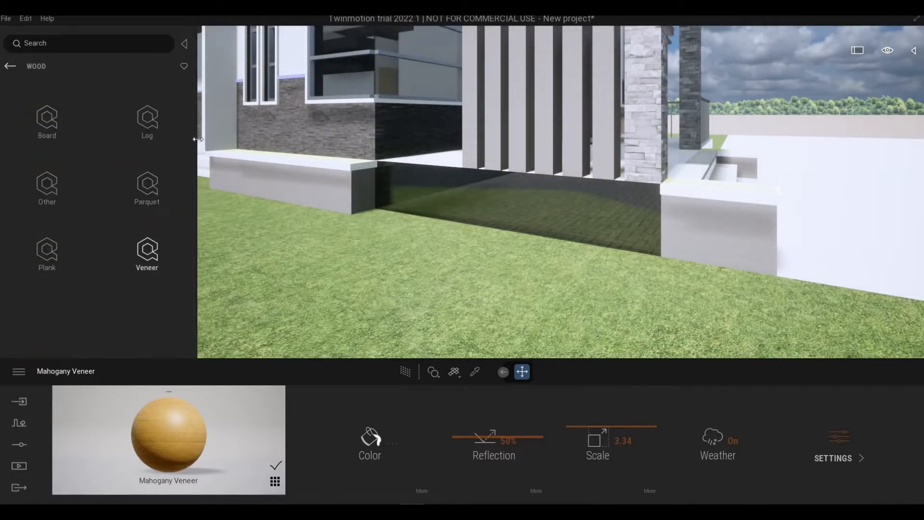
right_click_drag(529, 275, 553, 235)
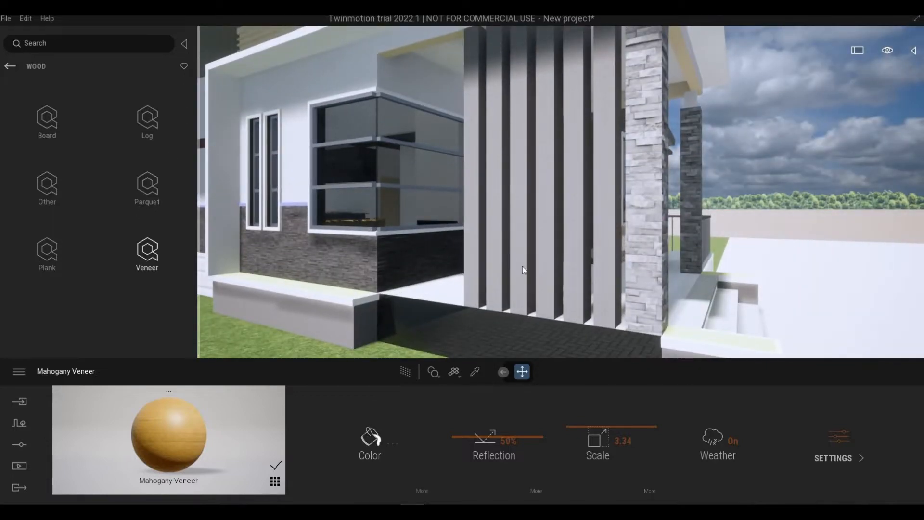
middle_click_drag(534, 266, 533, 266, "shift")
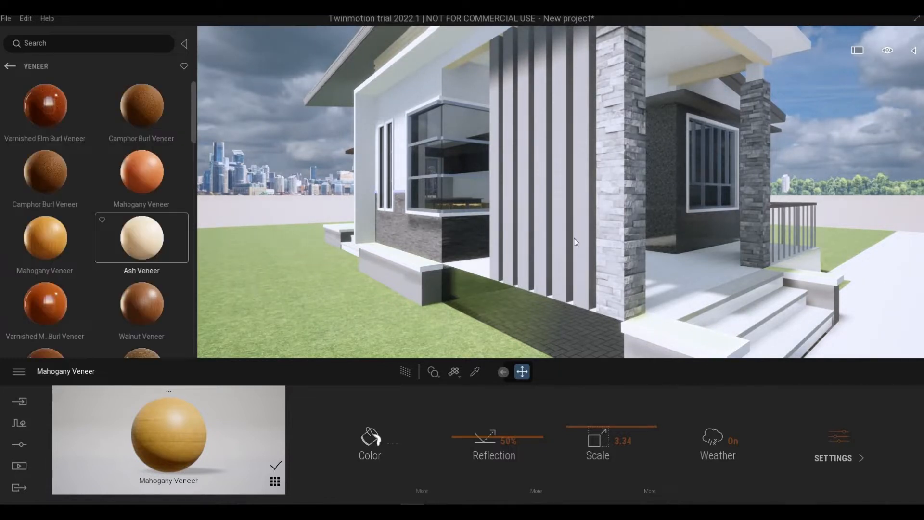
left_click_drag(585, 242, 590, 253)
mouse_move(590, 249)
middle_mouse_down("shift")
mouse_move(621, 249)
mouse_move(545, 250)
mouse_move(602, 249)
middle_mouse_up("shift")
scroll(573, 251, "up", 3)
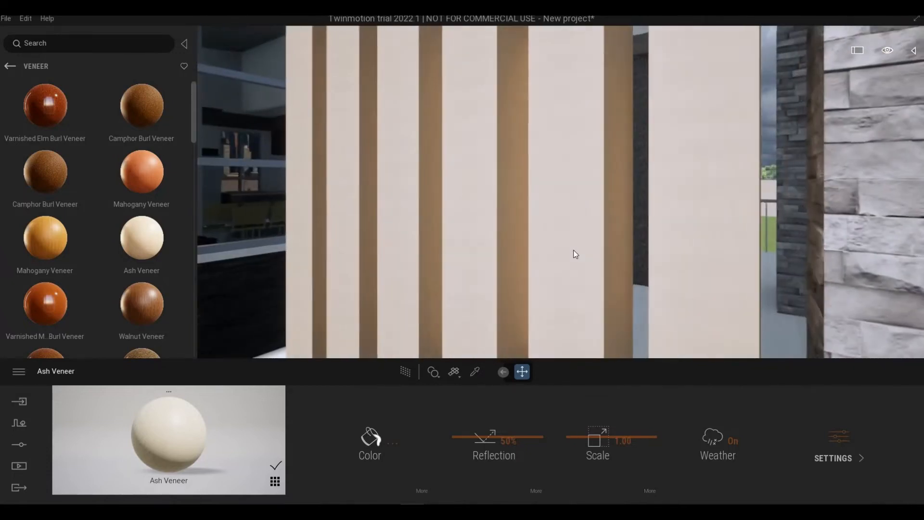
scroll(574, 250, "down", 6)
scroll(574, 251, "up", 3)
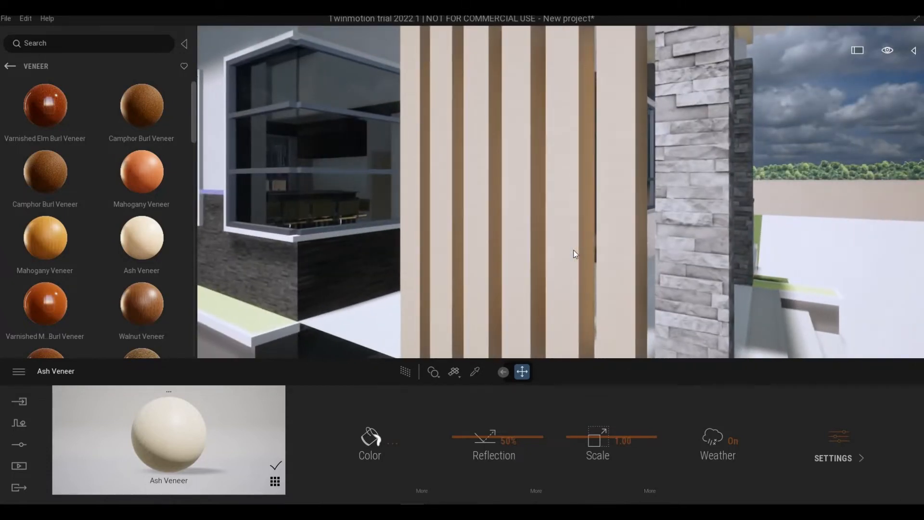
scroll(573, 251, "down", 5)
- Move the camera past the fins to view the sliding side door and the walls around the corner window
middle_click_drag(574, 251, 655, 250, "shift")
scroll(573, 251, "up", 3)
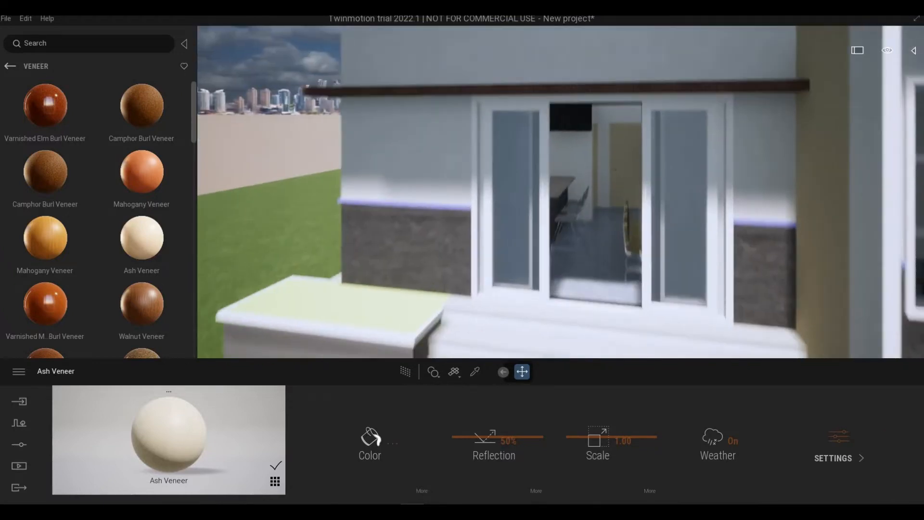
middle_click_drag(573, 250, 530, 203)
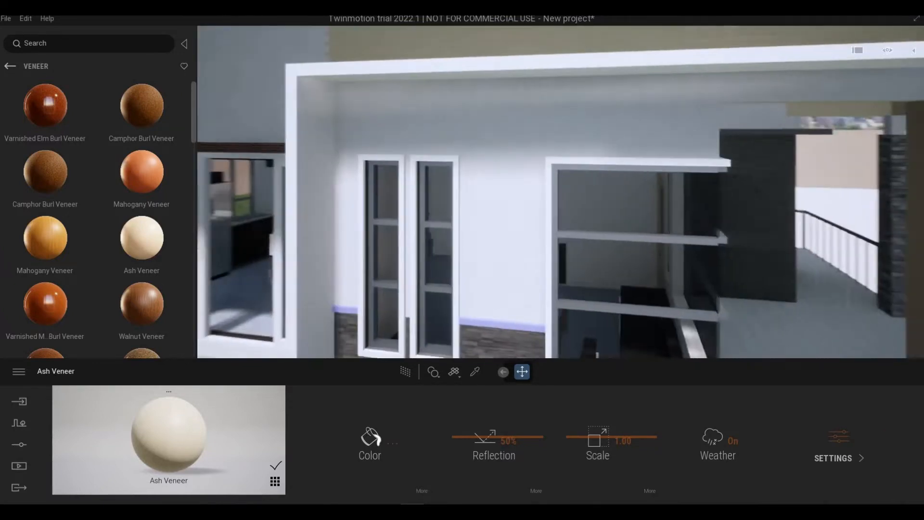
scroll(574, 260, "down", 2)
middle_click_drag(574, 260, 549, 207)
scroll(574, 260, "down", 2)
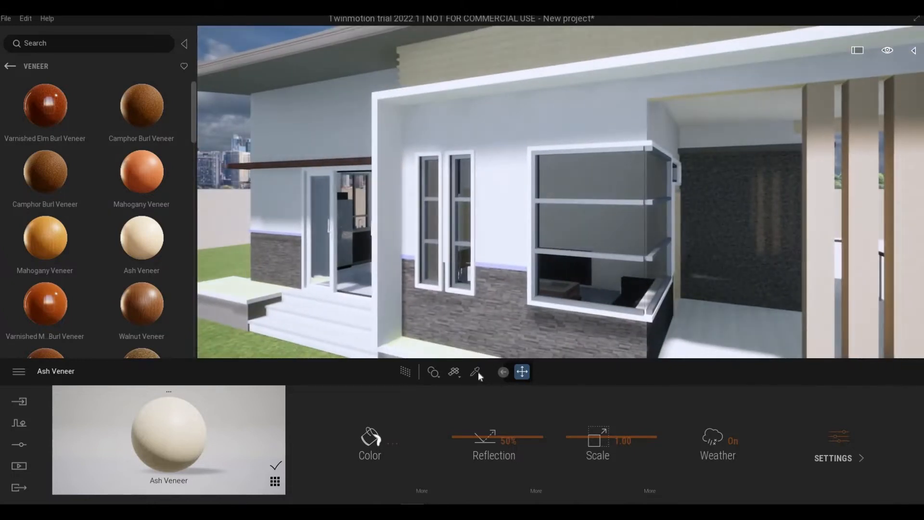
- Apply Painted Concrete Wall from the Painted concrete category to the exterior wall around the corner window
left_click(475, 371)
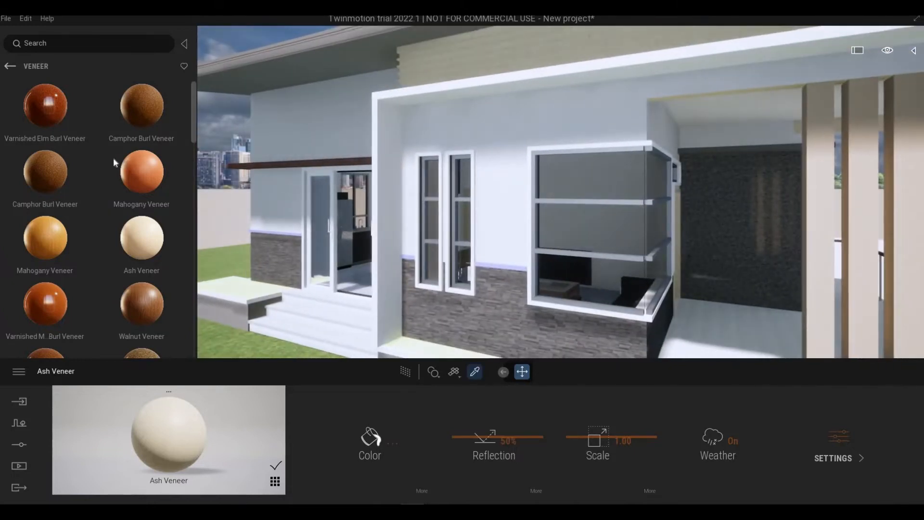
left_click(11, 67)
left_click(10, 67)
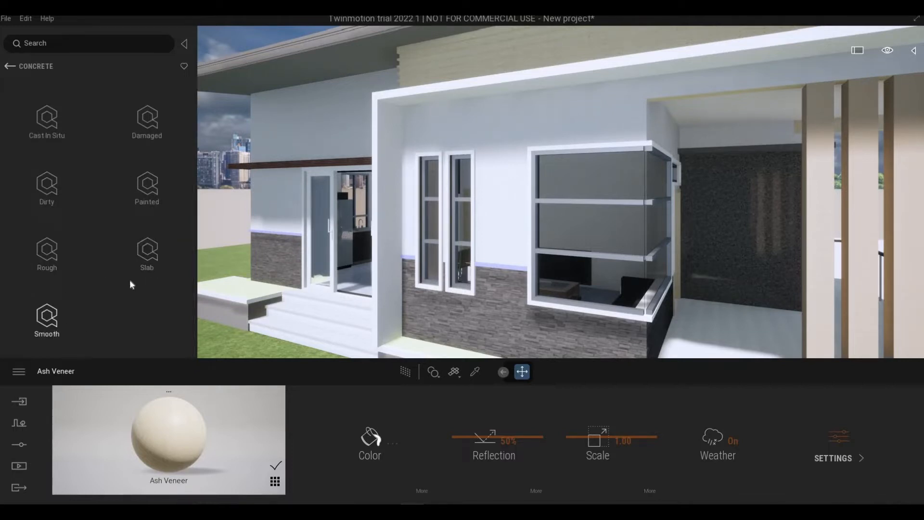
left_click(124, 205)
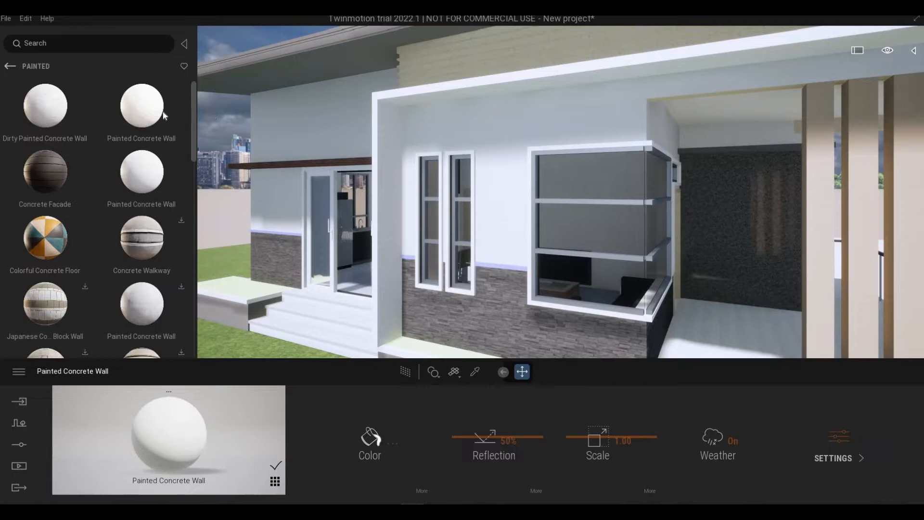
- Apply the Painted Concrete Wall material to the beam above the porch entrance
right_click_drag(703, 165, 576, 214)
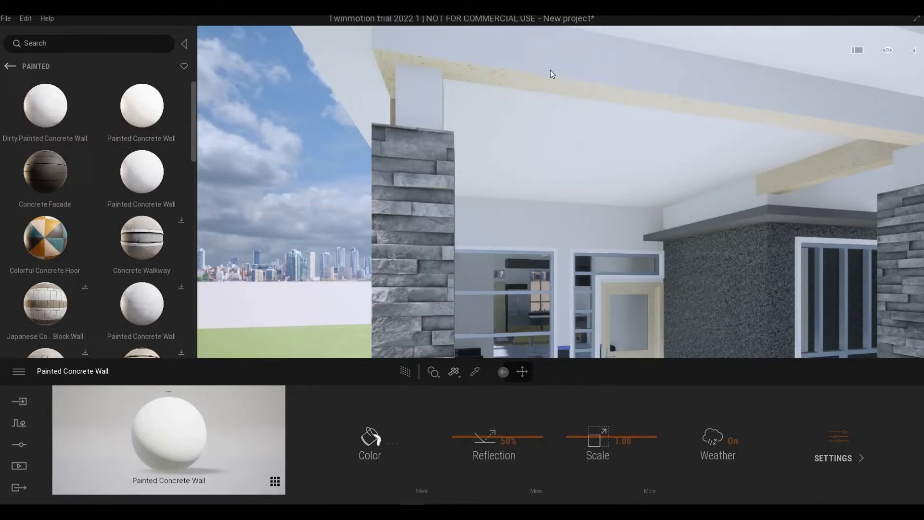
right_click_drag(561, 193, 611, 196)
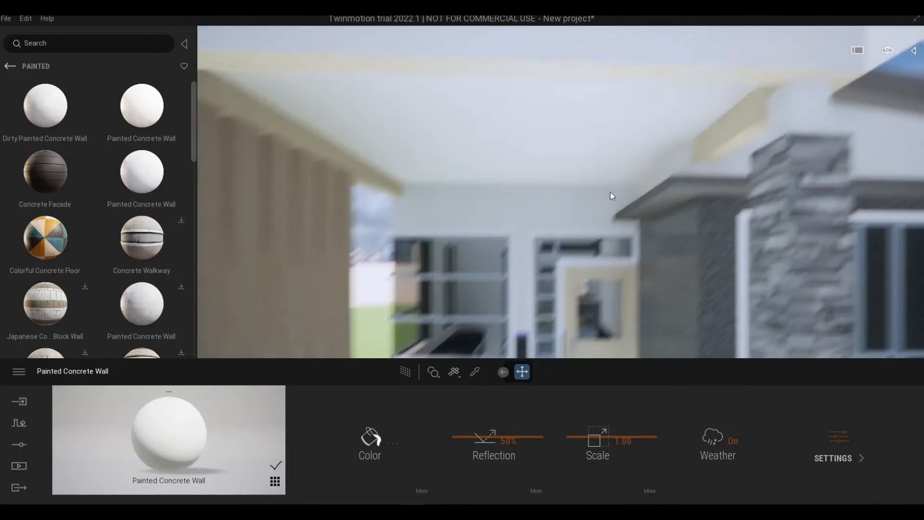
mouse_move(142, 105)
left_mouse_down()
mouse_move(323, 85)
mouse_move(344, 95)
left_mouse_up()
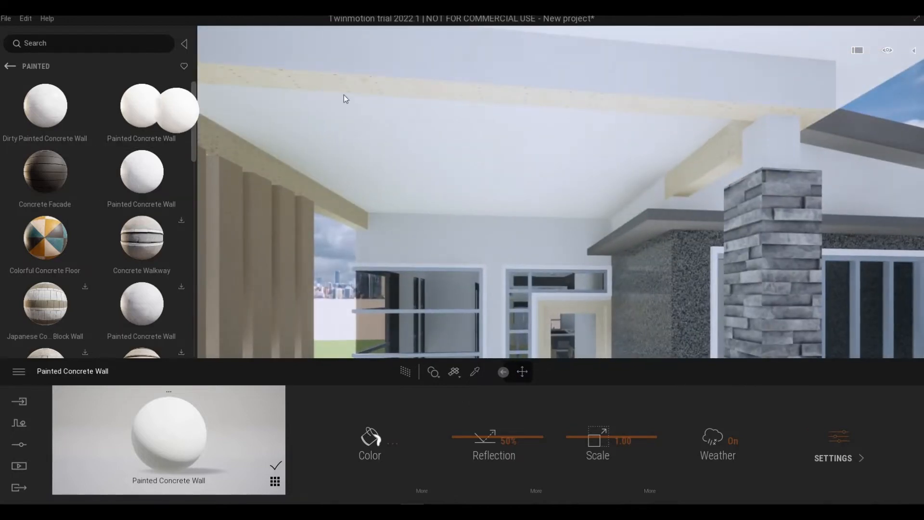
mouse_move(344, 94)
right_mouse_down()
mouse_move(375, 95)
mouse_move(380, 125)
mouse_move(369, 131)
mouse_move(438, 134)
mouse_move(356, 95)
mouse_move(356, 62)
right_mouse_up()
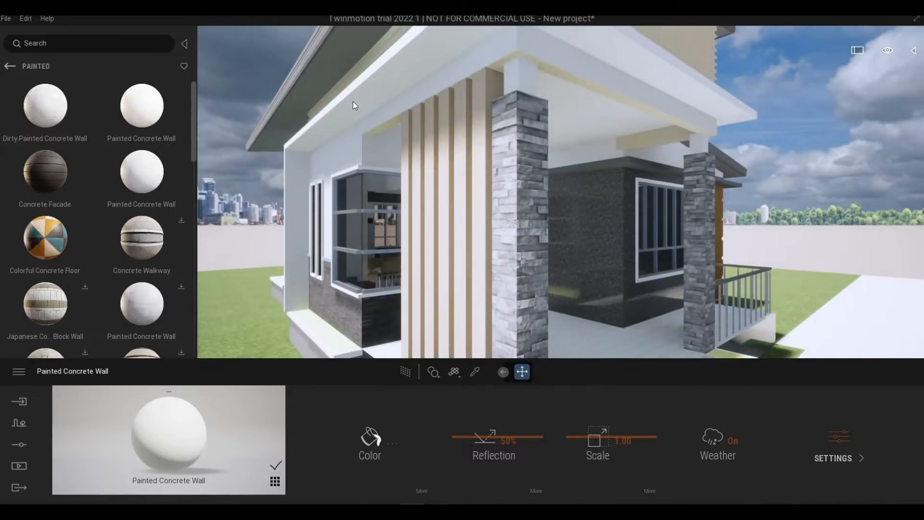
- Pick the corner window's Aluminum frame material and darken its color to #393939
right_click_drag(354, 101, 350, 93)
middle_click_drag(351, 93, 482, 168)
key("w")
right_click_drag(482, 168, 465, 157)
middle_click_drag(465, 157, 468, 182, "shift")
scroll(423, 206, "down", 4)
scroll(423, 208, "up", 3)
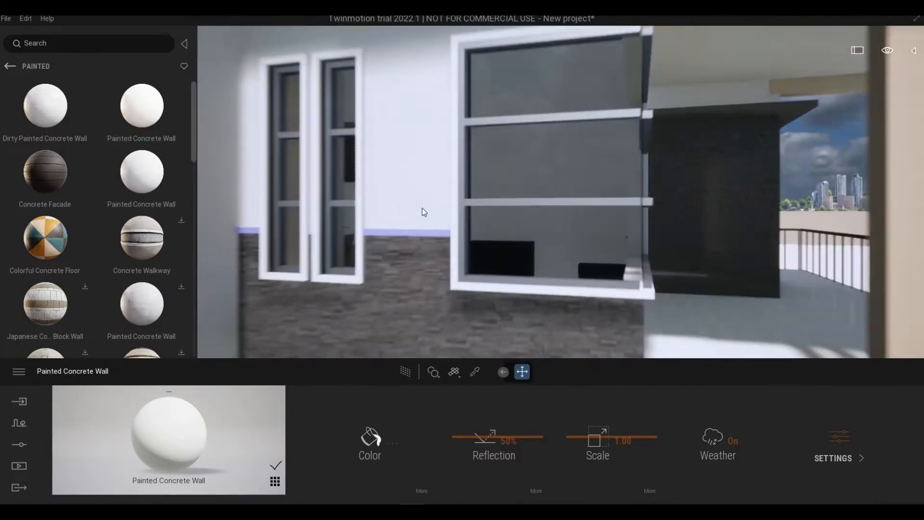
scroll(398, 213, "down", 2)
key("d")
key("w")
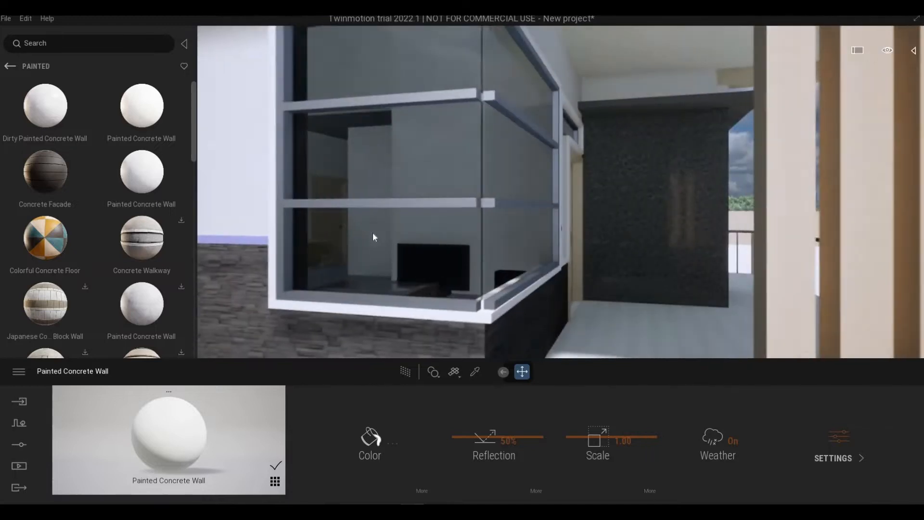
key("a")
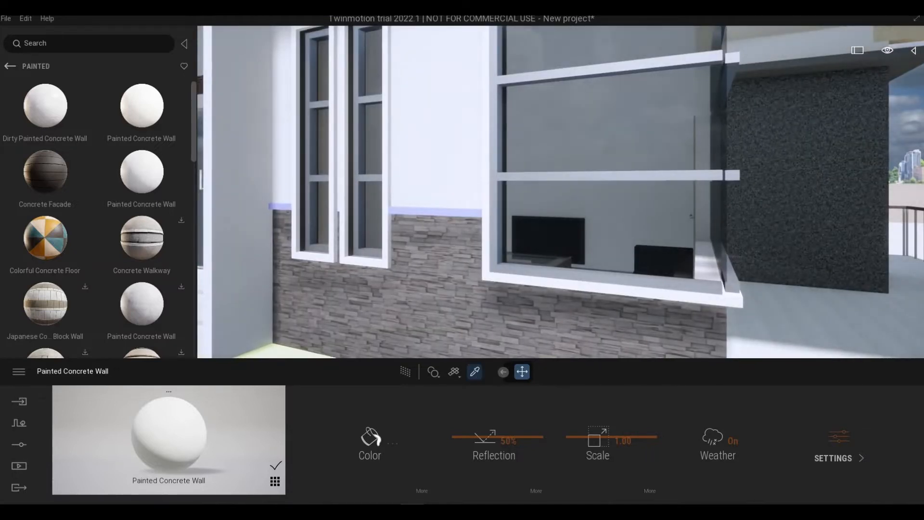
left_click(371, 439)
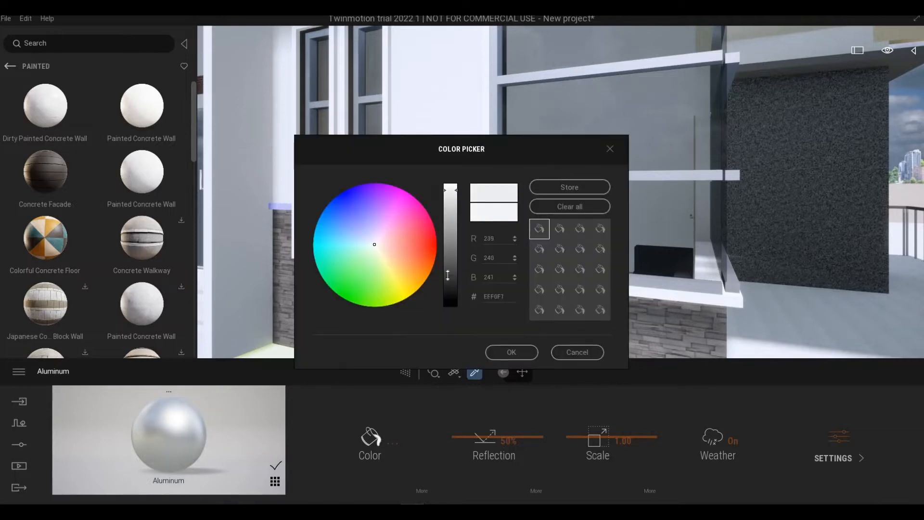
left_click_drag(447, 274, 448, 279)
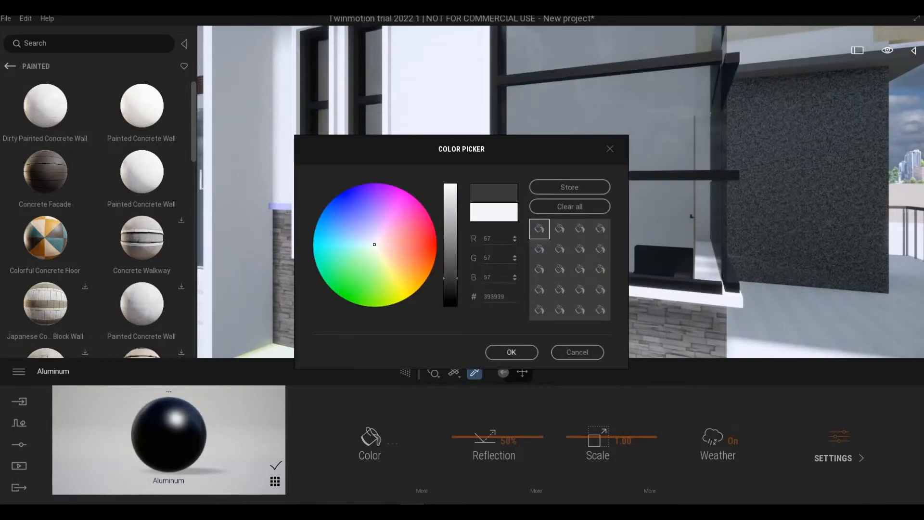
left_click(512, 352)
- Examine the darkened corner window frame up close and from a distance, along with the ledge and porch around it
key("s")
middle_click_drag(534, 306, 458, 352)
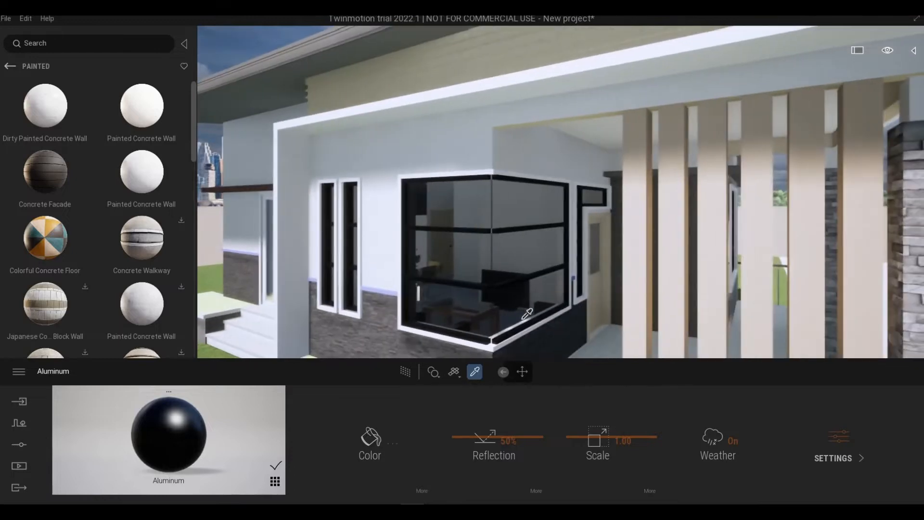
right_click_drag(509, 345, 505, 348)
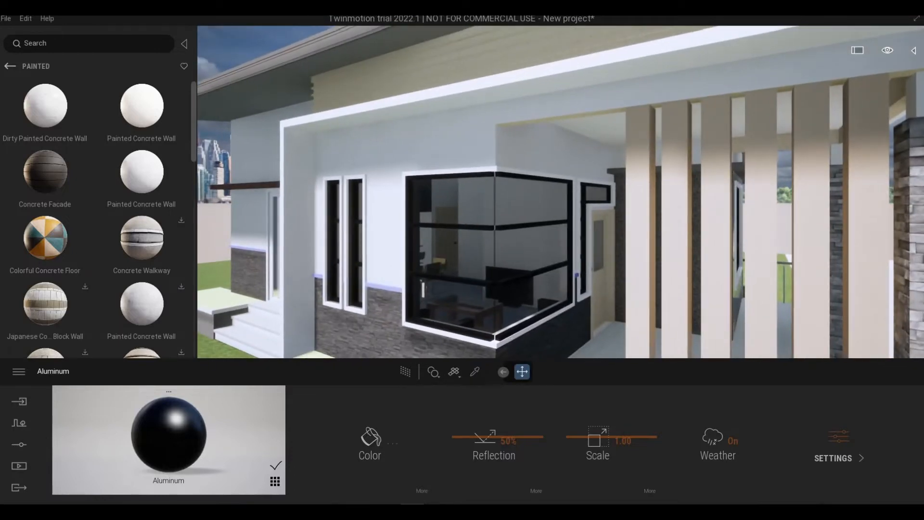
right_click_drag(582, 302, 567, 351)
scroll(553, 306, "up", 5)
scroll(560, 302, "up", 2)
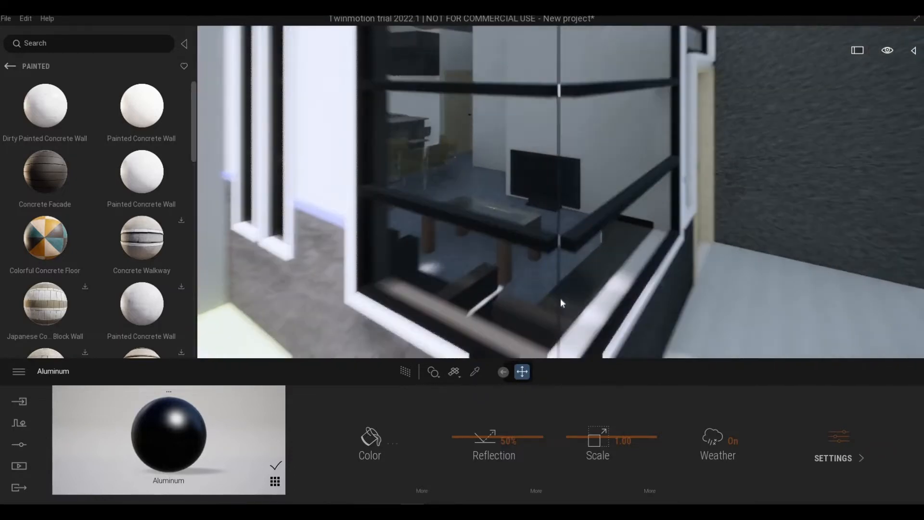
scroll(562, 290, "up", 2)
scroll(559, 290, "down", 4)
middle_click_drag(560, 290, 570, 192)
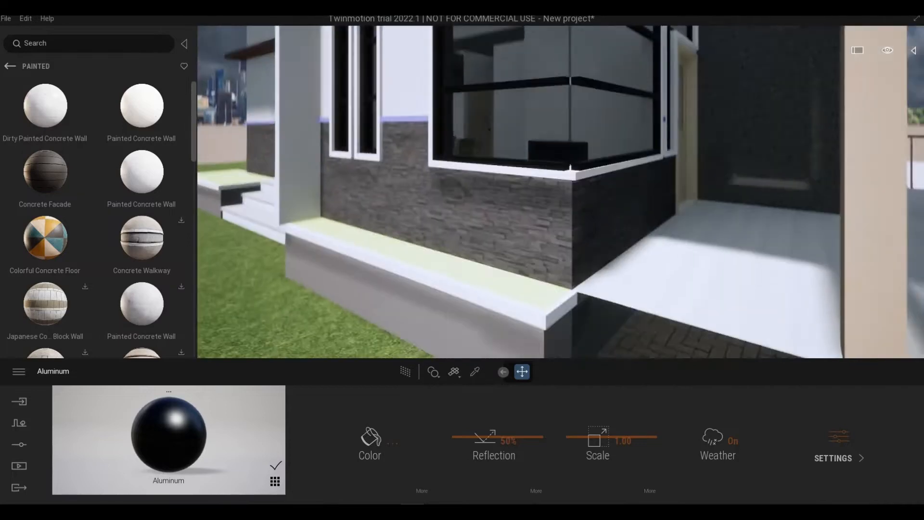
right_click_drag(571, 231, 561, 188)
middle_click_drag(561, 188, 640, 248)
right_click_drag(641, 248, 674, 248)
middle_click_drag(674, 248, 659, 309)
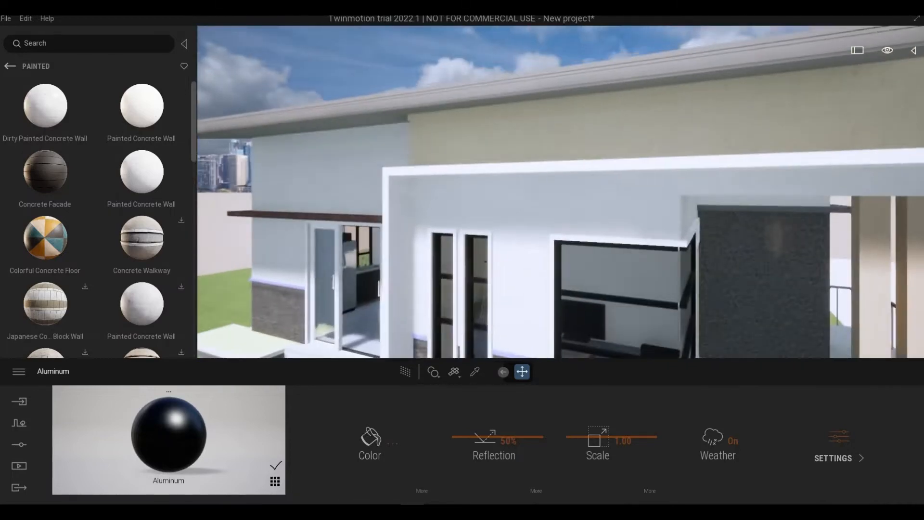
- Pick the sliding door's Frame_Gealan_PVC-H material and darken its color to near black
middle_click_drag(486, 262, 621, 193)
right_click_drag(621, 193, 645, 197)
middle_click_drag(646, 197, 522, 236)
right_click_drag(521, 236, 516, 234)
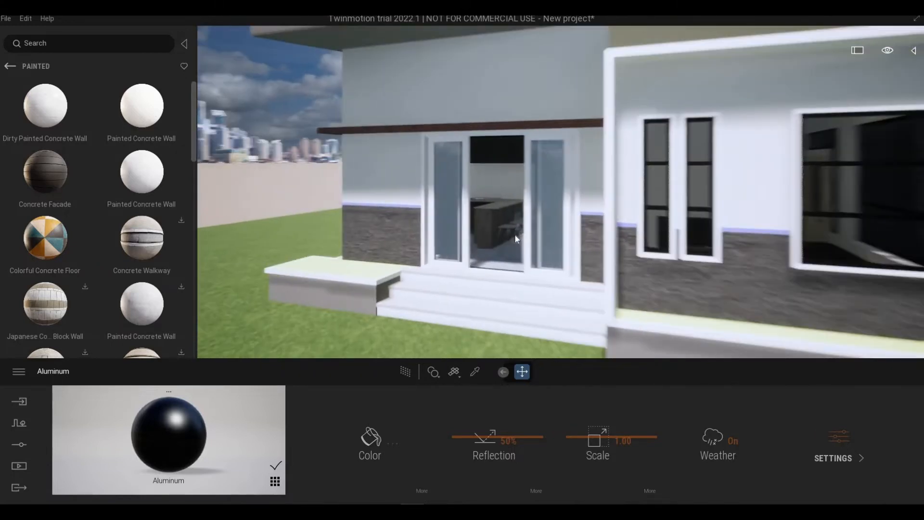
scroll(516, 234, "up", 5)
left_click(476, 372)
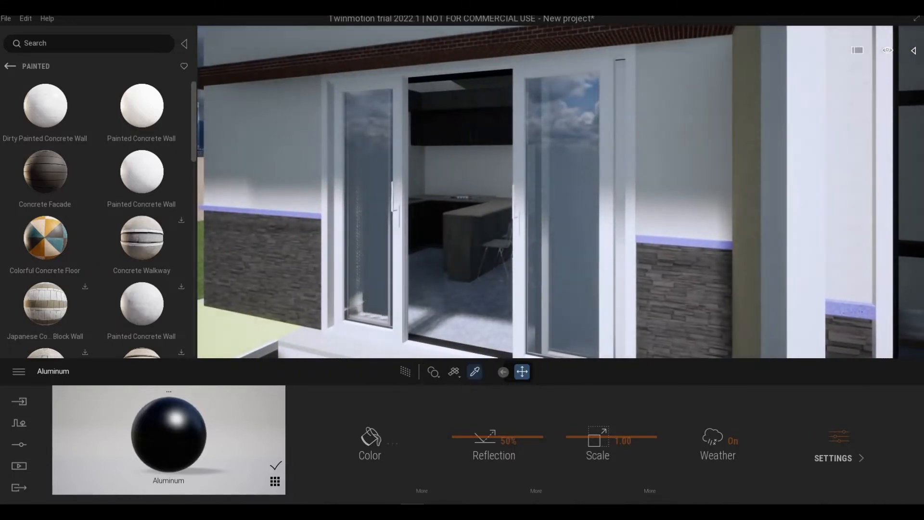
left_click(391, 438)
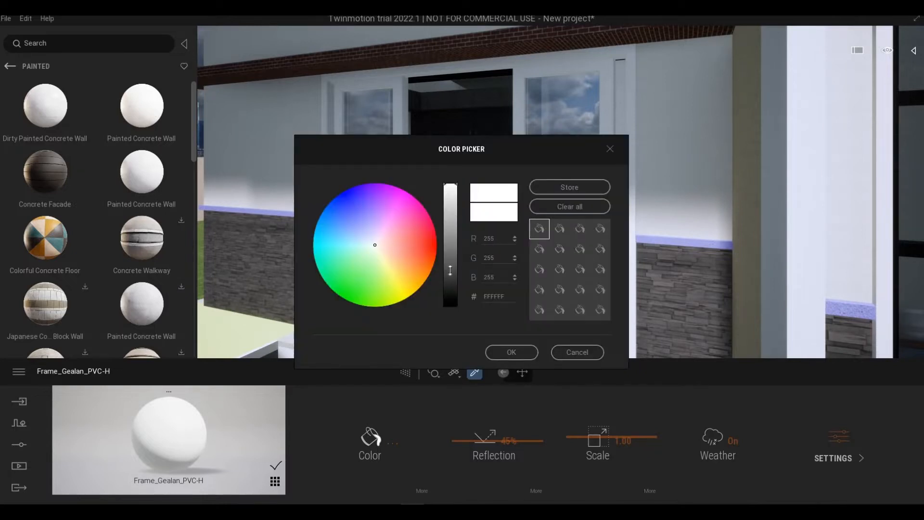
left_click(451, 270)
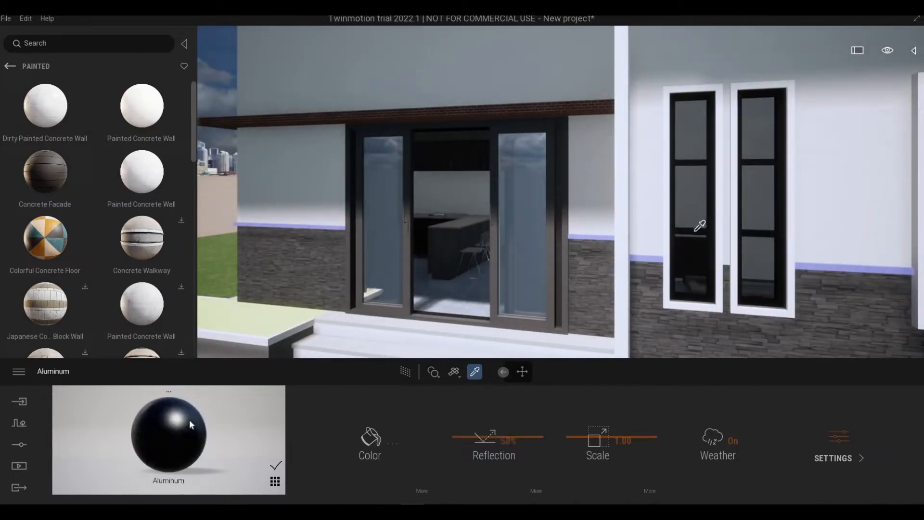
- Apply the darkened window-frame Aluminum to the sliding door's frame and compare it with the neighbouring windows
left_click(404, 282)
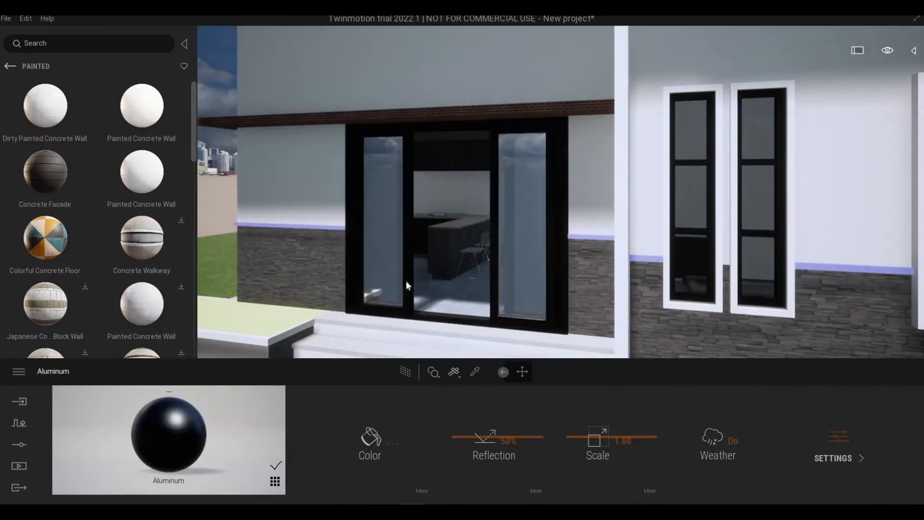
key("w")
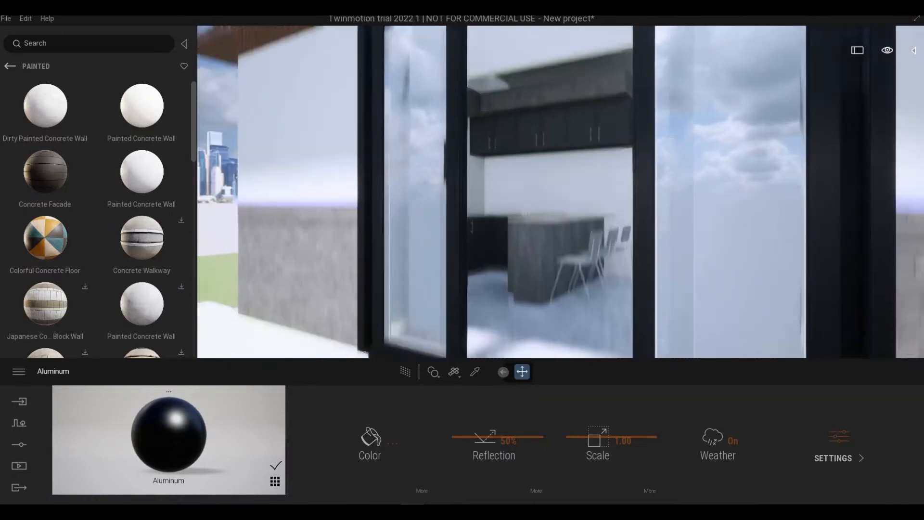
key("s")
key("w")
key("s")
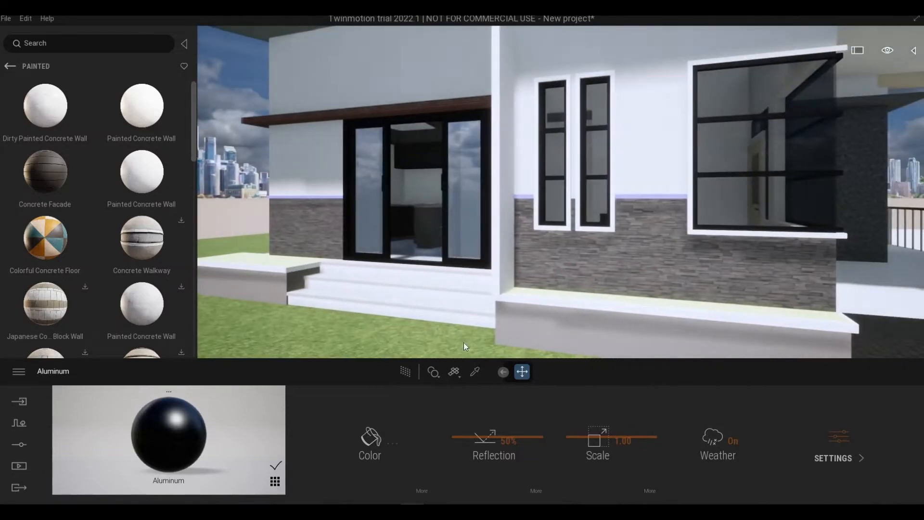
key("d")
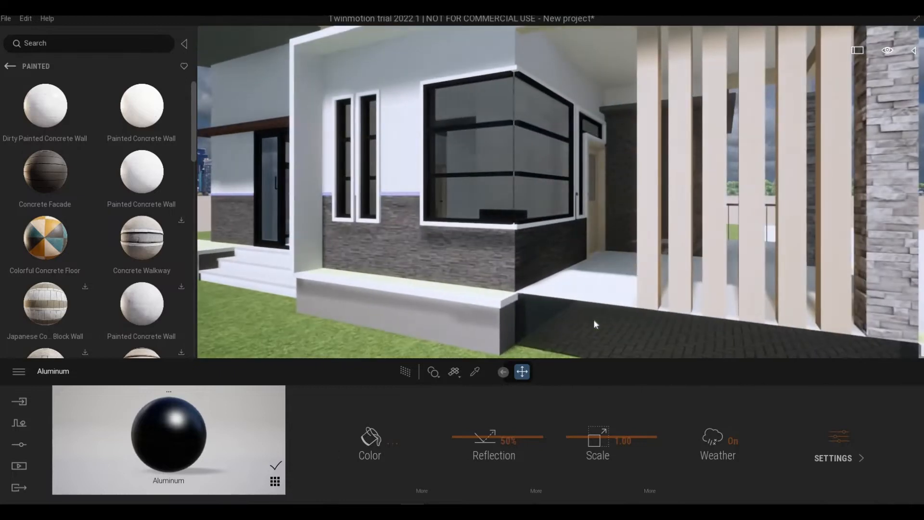
key("a")
right_click_drag(347, 240, 347, 197)
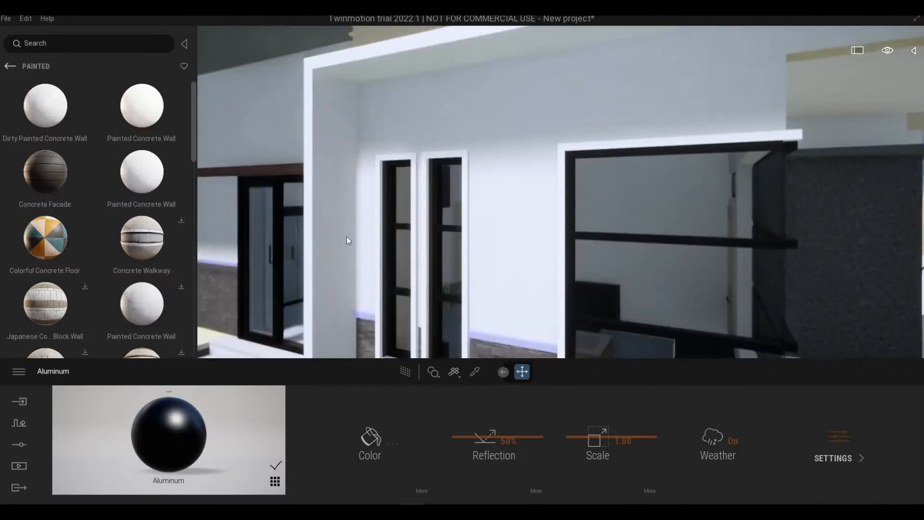
- Browse the Quixel Megascans surface categories, including Other, and return to the main library
left_click(10, 67)
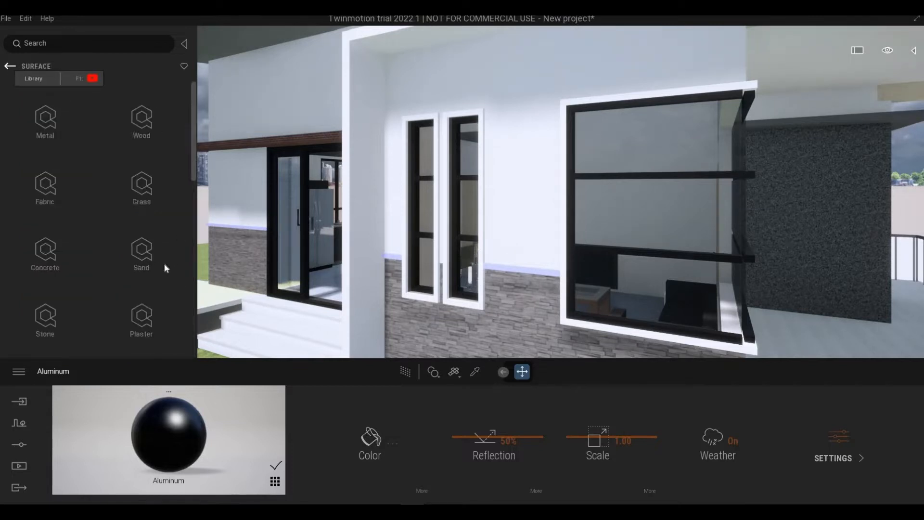
scroll(140, 283, "down", 2)
scroll(146, 288, "down", 5)
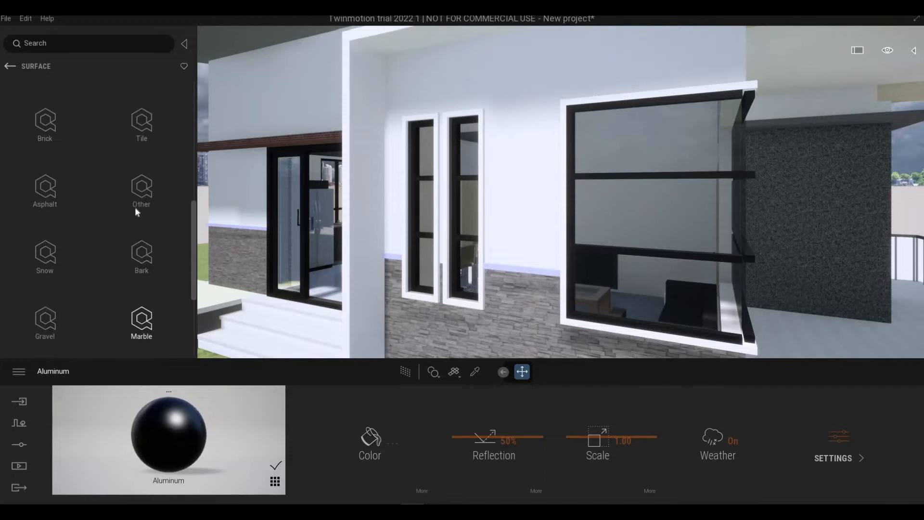
left_click(136, 212)
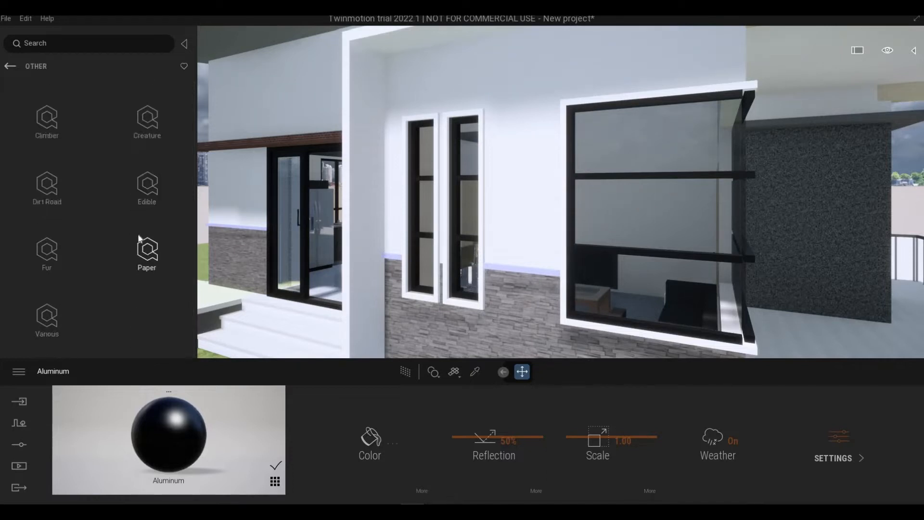
left_click(9, 68)
left_click(9, 67)
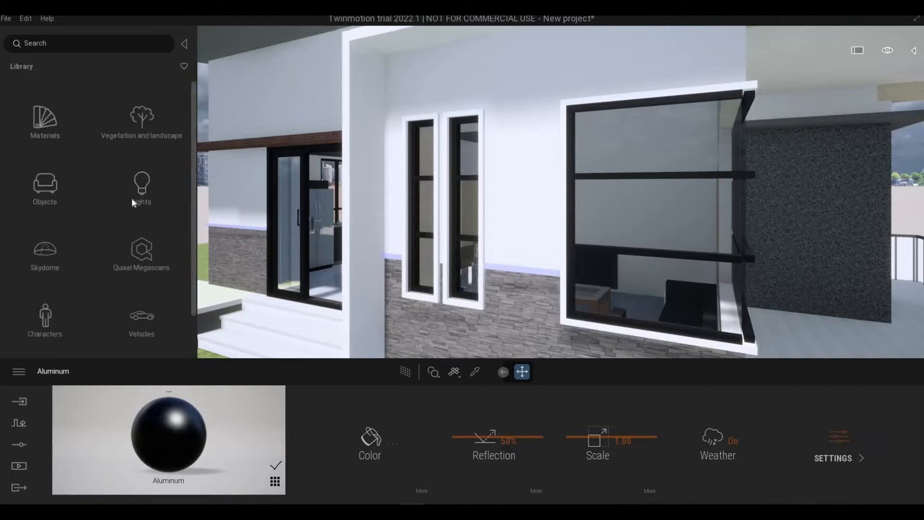
- Apply the Roof covering 14 material from the Roof coverings library to the main roof surface
left_click(48, 126)
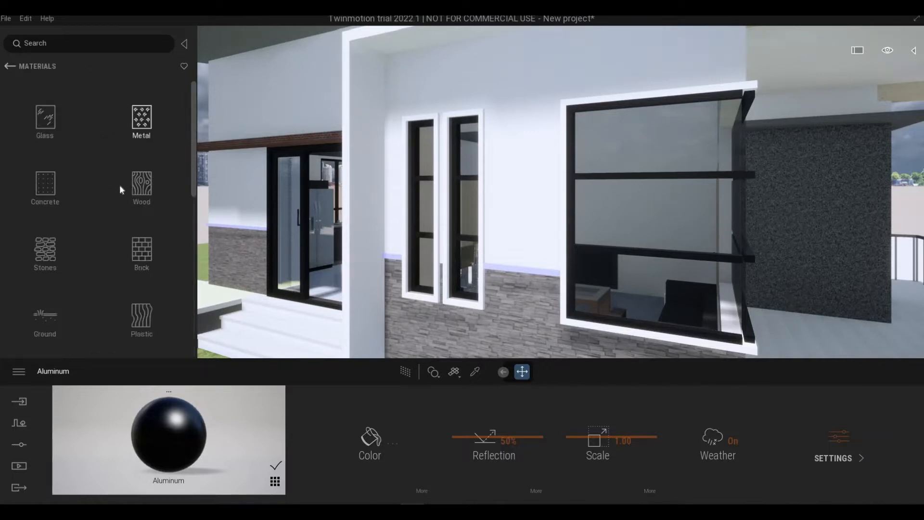
scroll(133, 190, "down", 1)
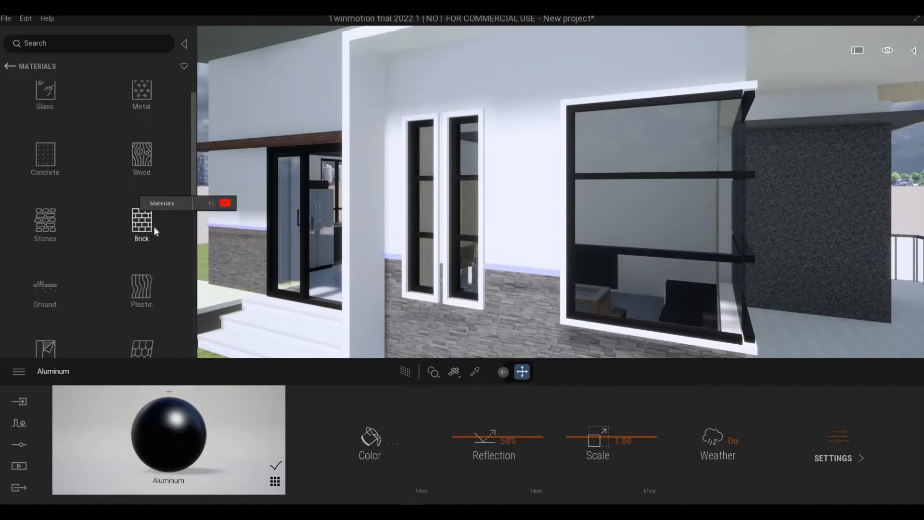
scroll(154, 227, "down", 2)
scroll(160, 261, "down", 2)
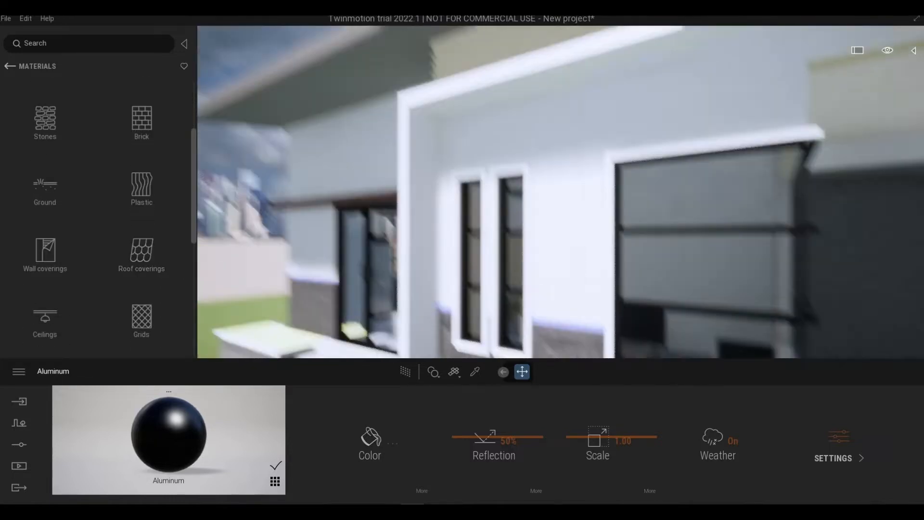
key("e")
mouse_move(444, 195)
right_mouse_down()
mouse_move(444, 183)
mouse_move(444, 195)
right_mouse_up()
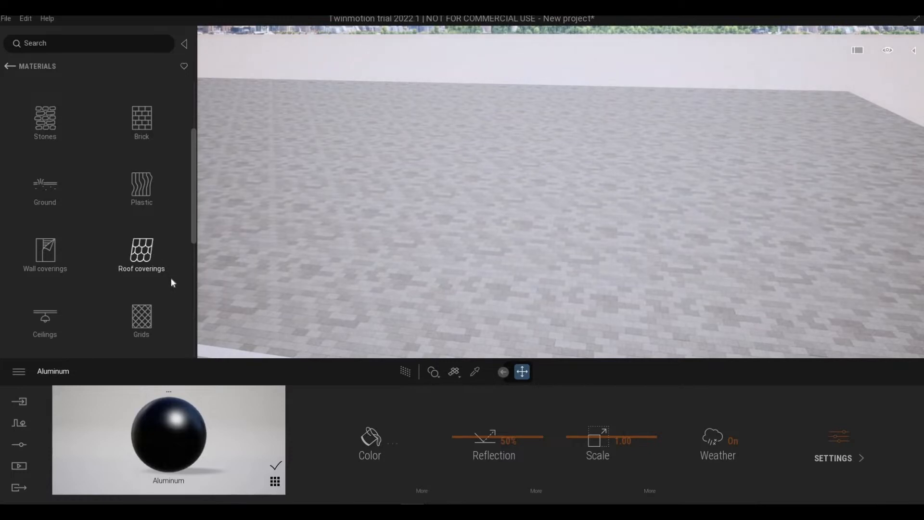
left_click(154, 255)
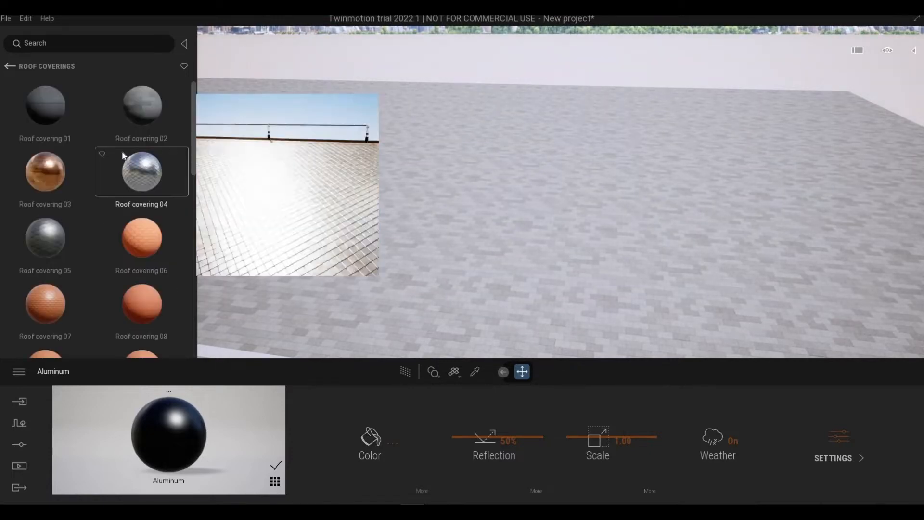
scroll(126, 161, "down", 2)
scroll(108, 258, "down", 6)
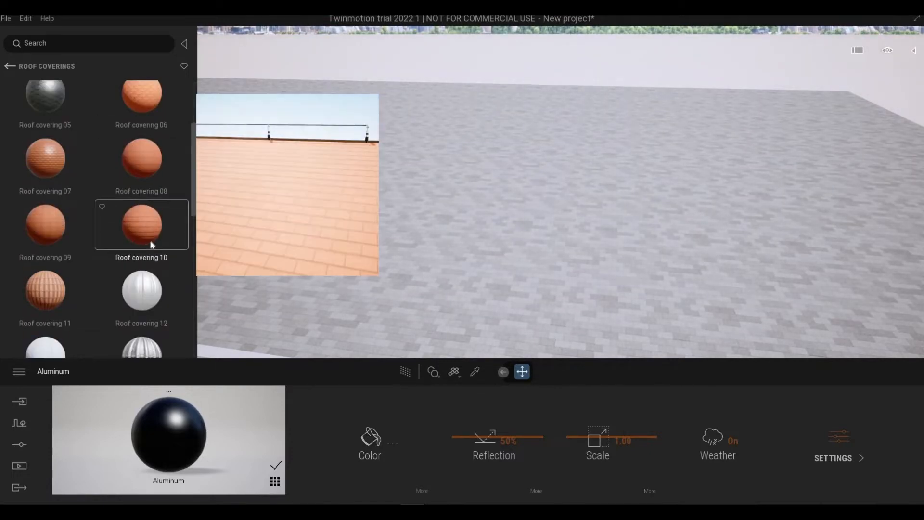
left_click_drag(149, 240, 451, 297)
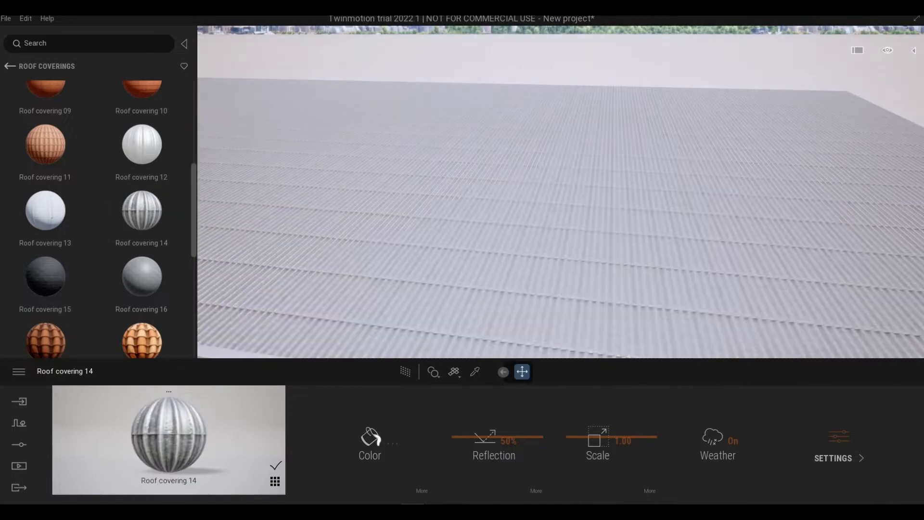
mouse_move(450, 297)
right_mouse_down()
mouse_move(524, 327)
mouse_move(568, 318)
mouse_move(559, 260)
mouse_move(501, 279)
mouse_move(452, 311)
right_mouse_up()
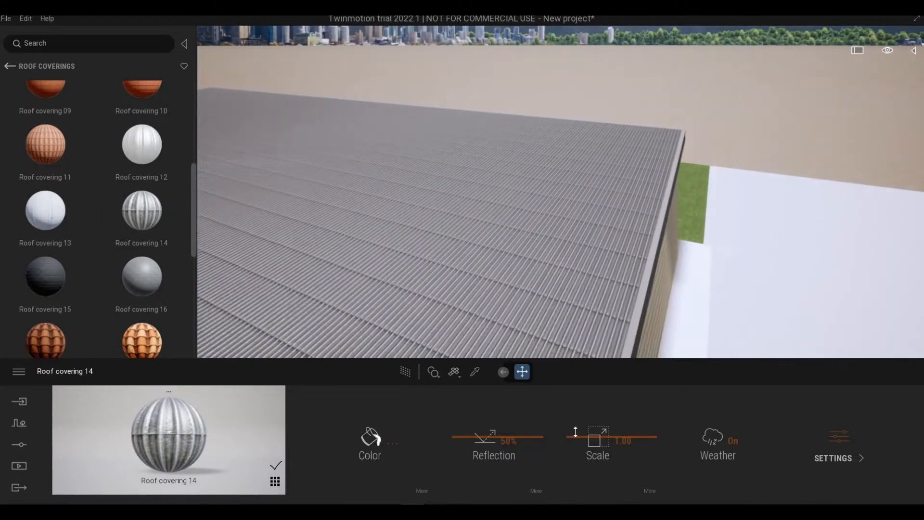
- Set the scale of the roof's Roof covering 14 material to 2.26
left_click_drag(575, 433, 576, 432)
scroll(254, 344, "down", 5)
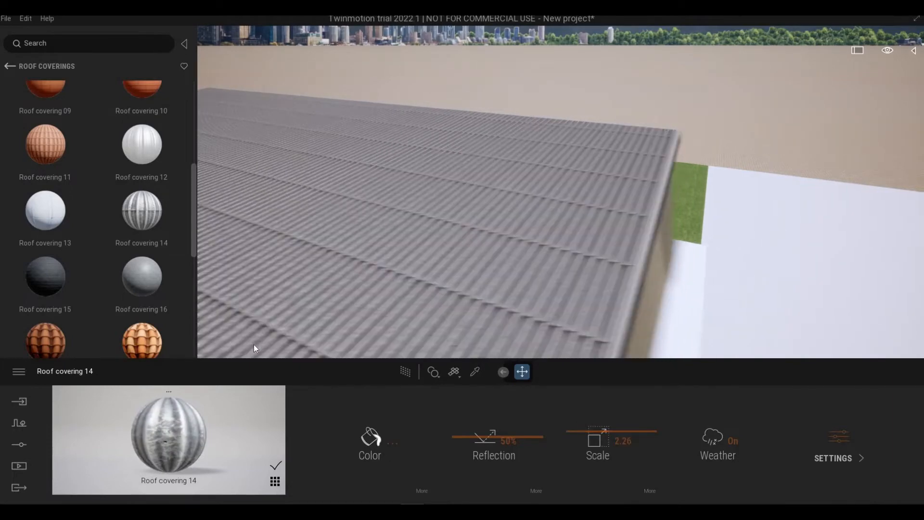
scroll(142, 328, "down", 1)
scroll(142, 328, "down", 2)
right_click_drag(573, 270, 514, 298)
middle_click_drag(514, 297, 528, 276, "shift")
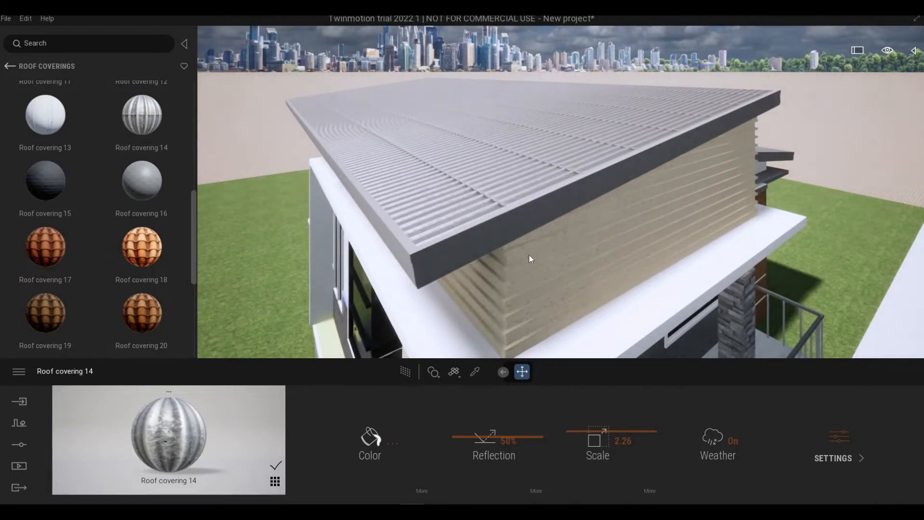
- Pick the Bronze material on the roof fascia and turn its Metalness on
middle_click_drag(513, 327, 510, 233)
scroll(494, 278, "up", 7)
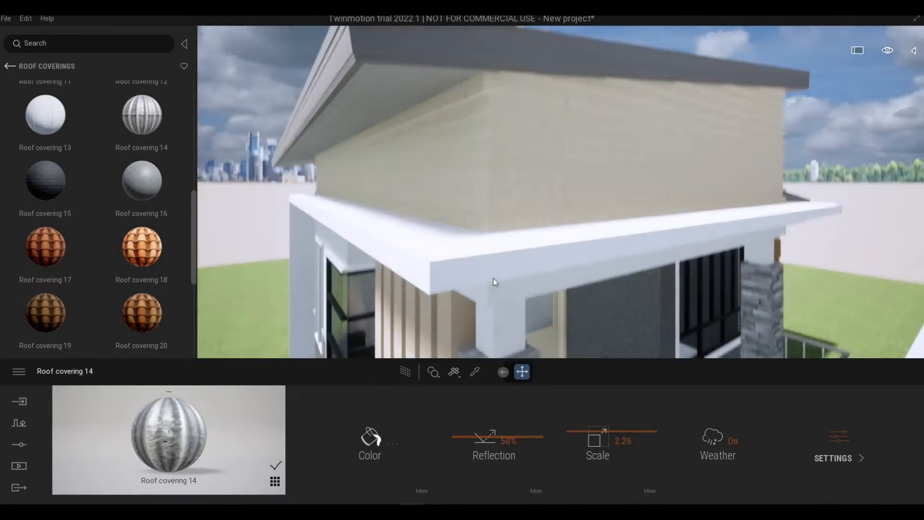
scroll(482, 278, "down", 8)
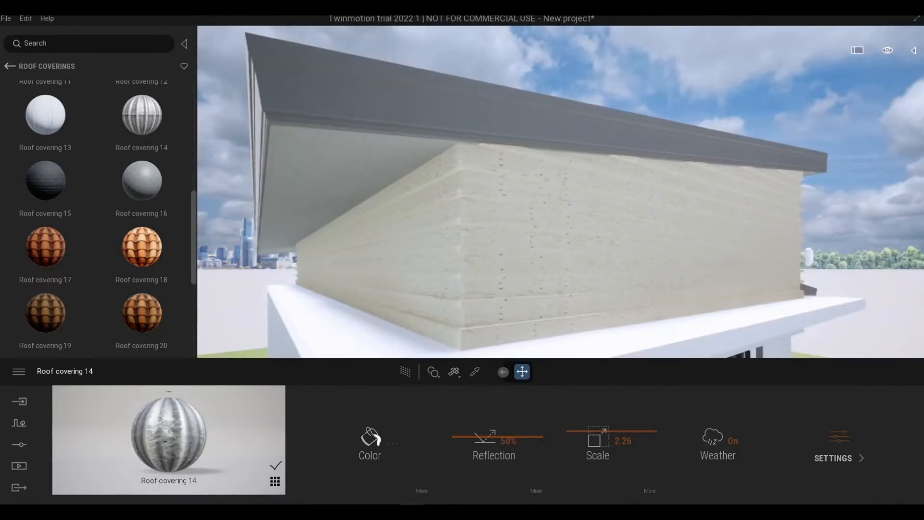
middle_click_drag(481, 289, 492, 370, "shift")
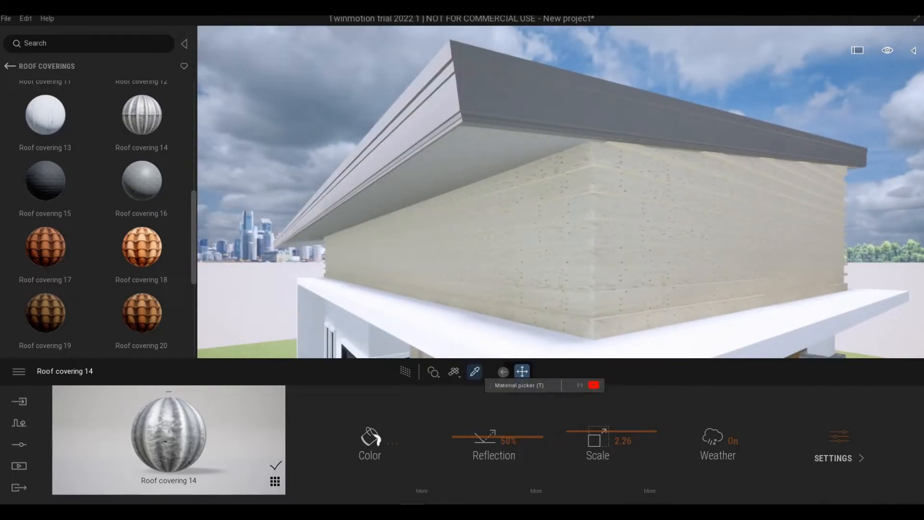
left_click(475, 372)
left_click(493, 104)
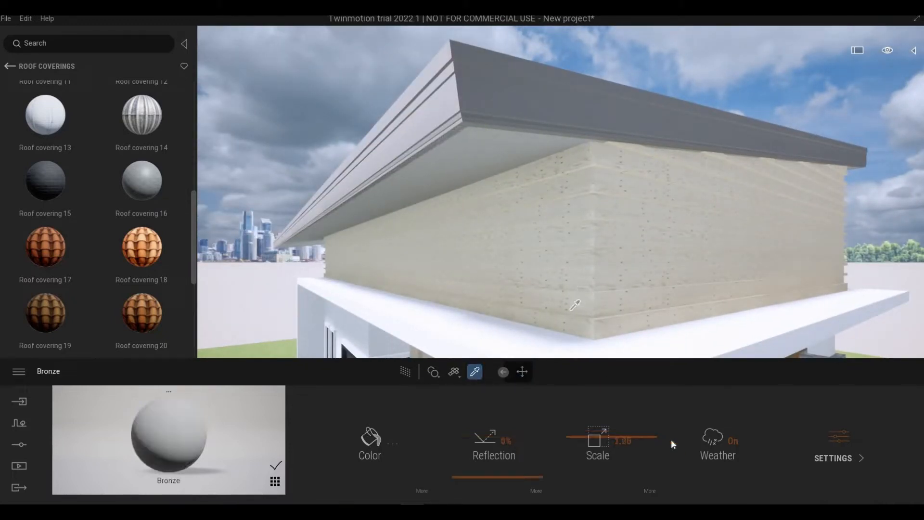
left_click(831, 450)
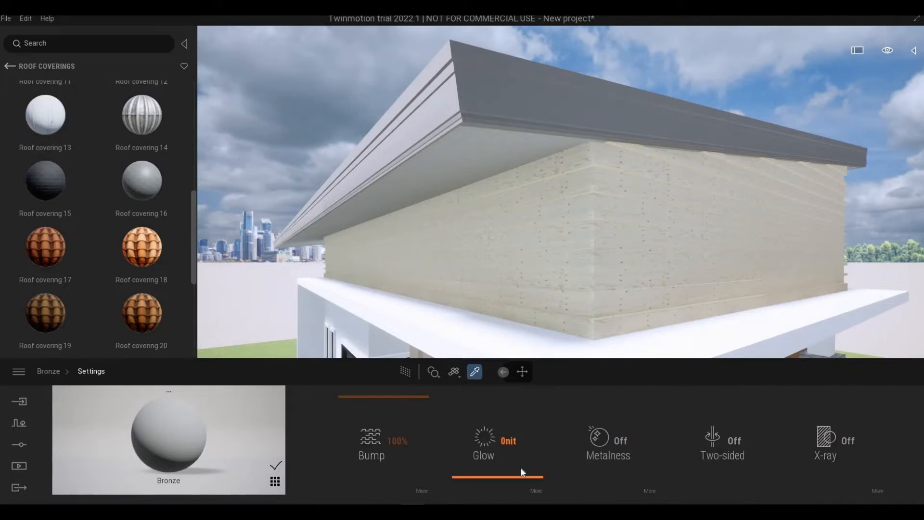
left_click(584, 469)
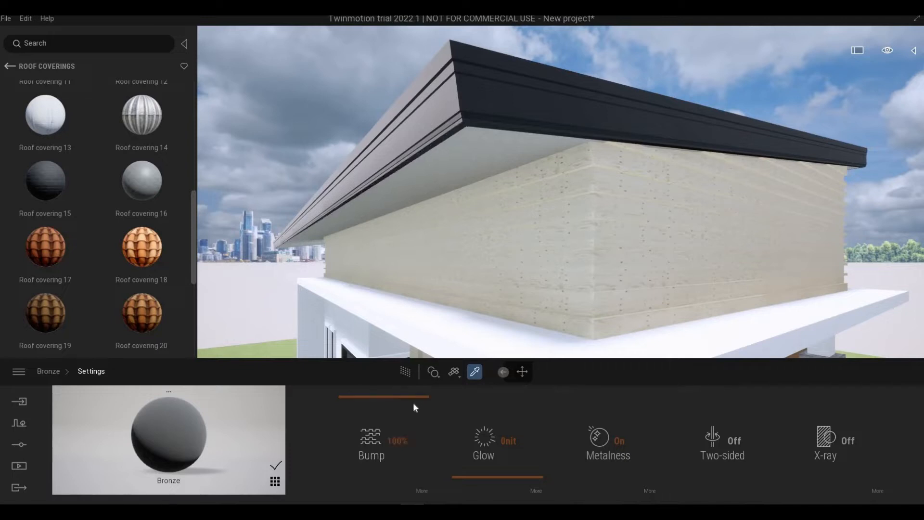
- Set the fascia's Bronze material to 76% reflection and a mid-gray color, 7C7C7C
right_click(487, 447)
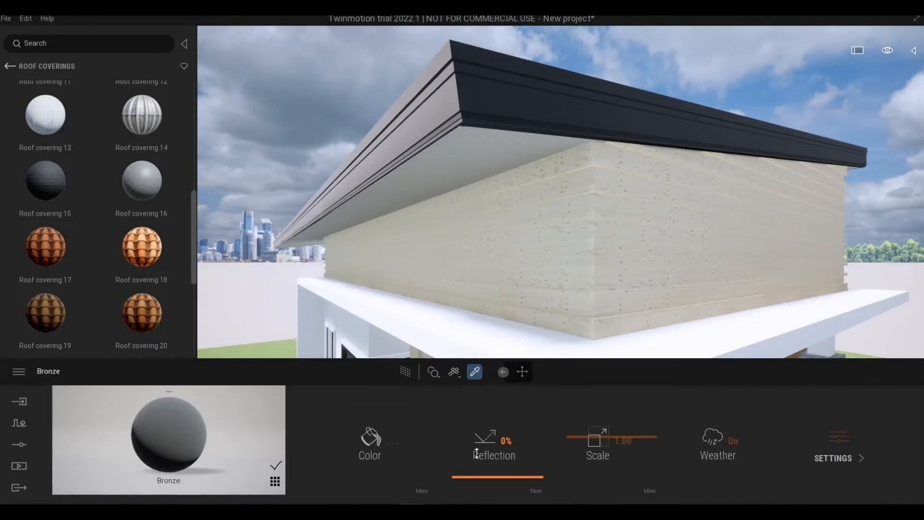
left_click_drag(477, 453, 478, 416)
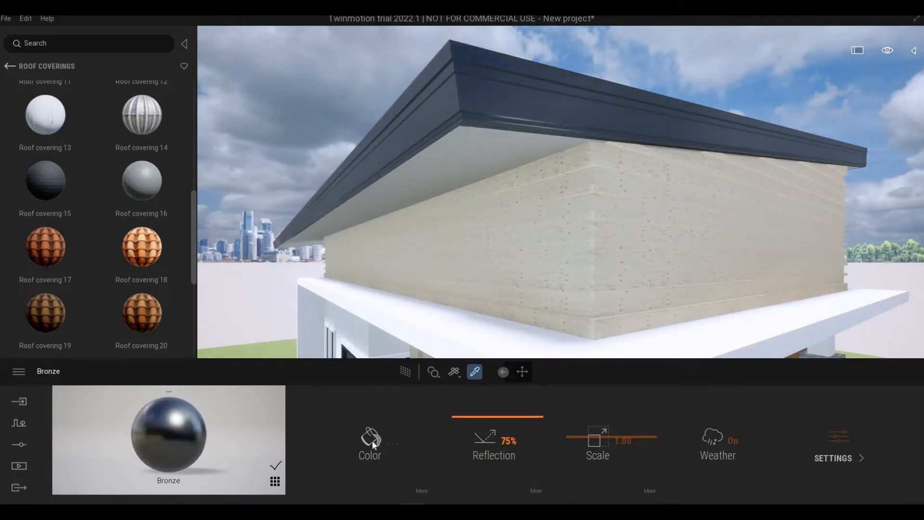
left_click(372, 440)
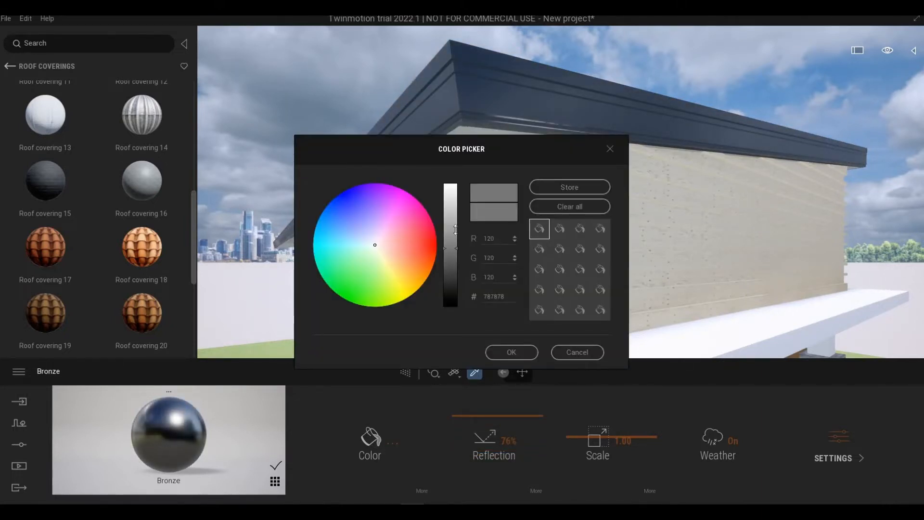
left_click(455, 229)
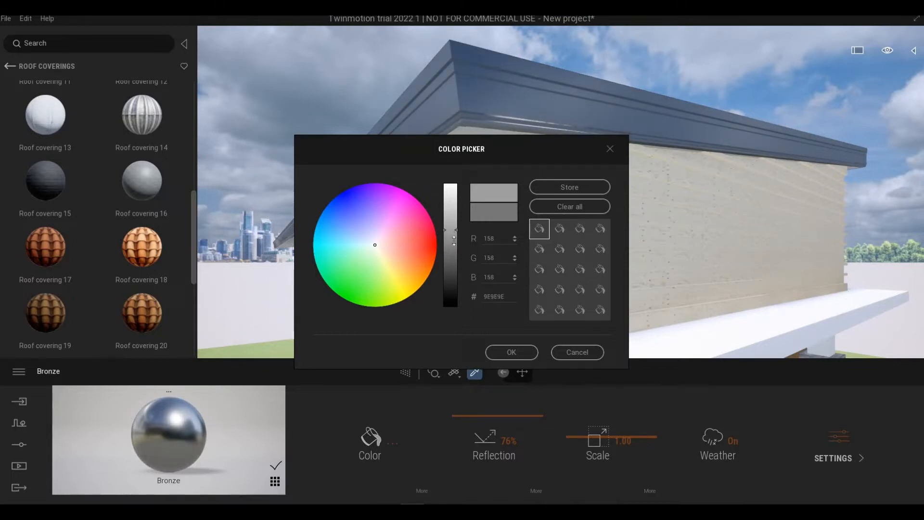
left_click(454, 246)
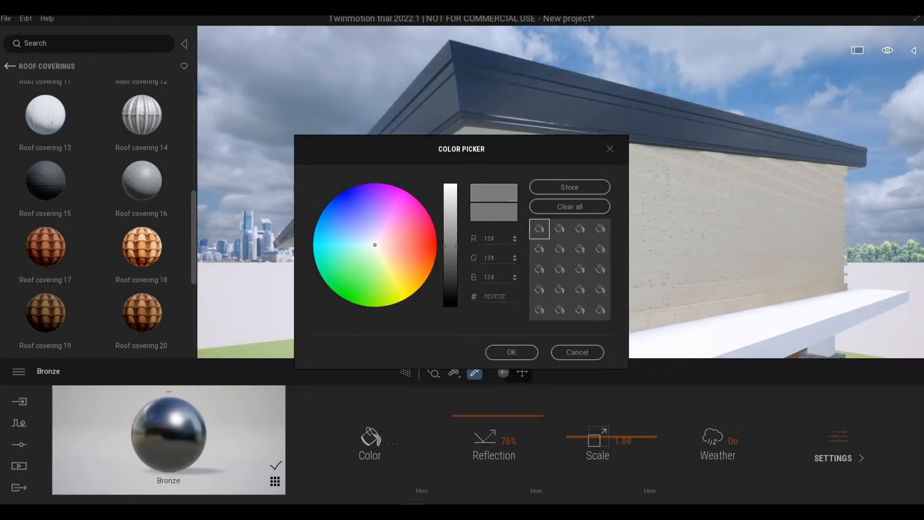
left_click(512, 352)
- Apply the Mahogany 01 D wood to the underside of the roof overhang and set its scale to 3.13
scroll(667, 312, "down", 4)
right_click_drag(667, 311, 638, 202)
scroll(597, 230, "up", 5)
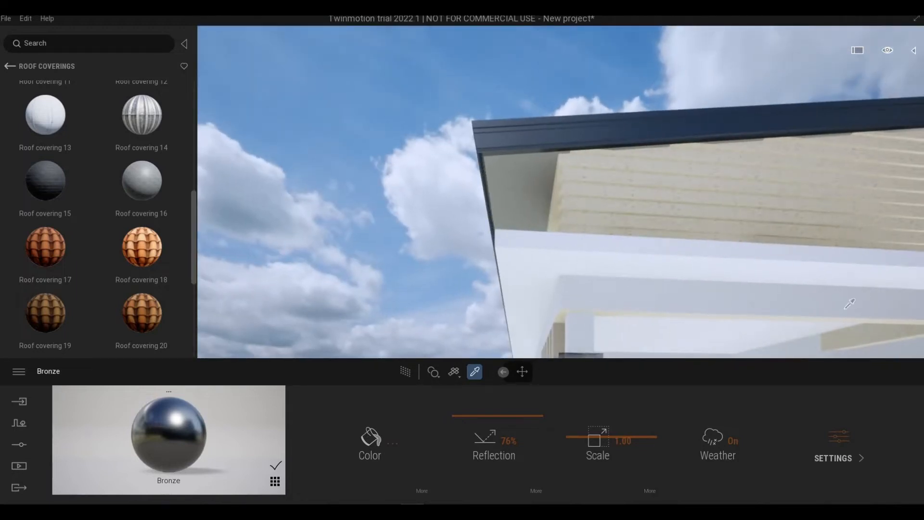
key("Escape")
left_click(504, 219)
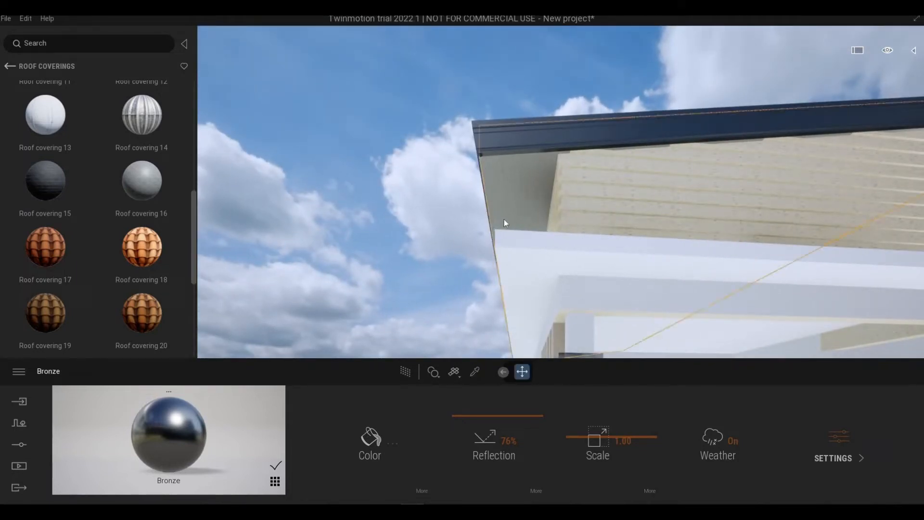
left_click(10, 66)
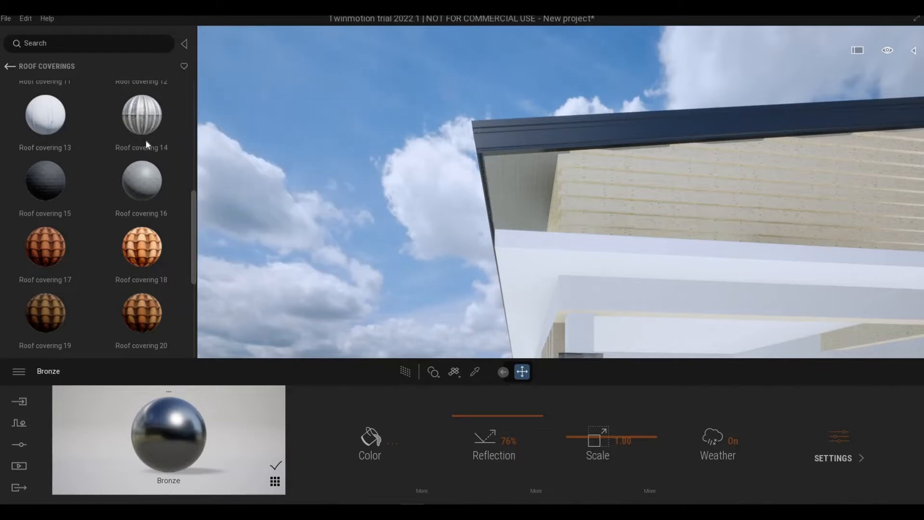
left_click(127, 199)
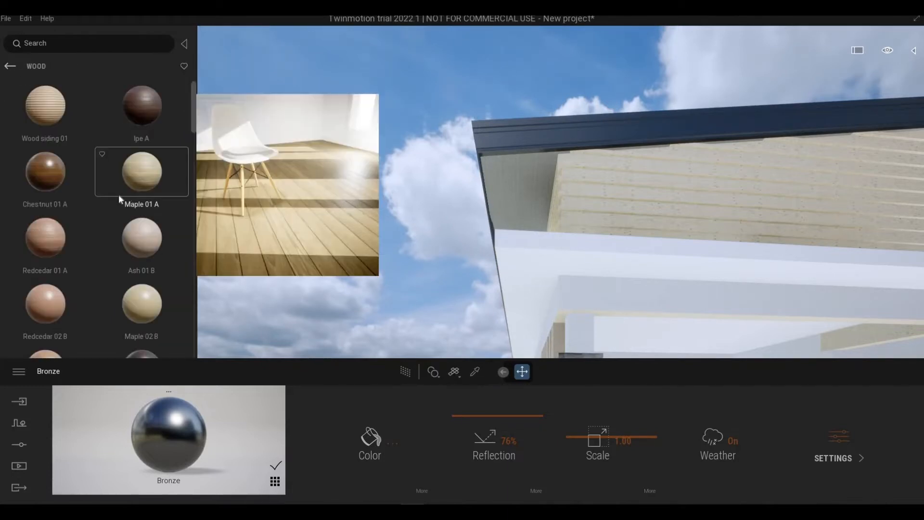
scroll(116, 231, "down", 3)
scroll(115, 267, "down", 6)
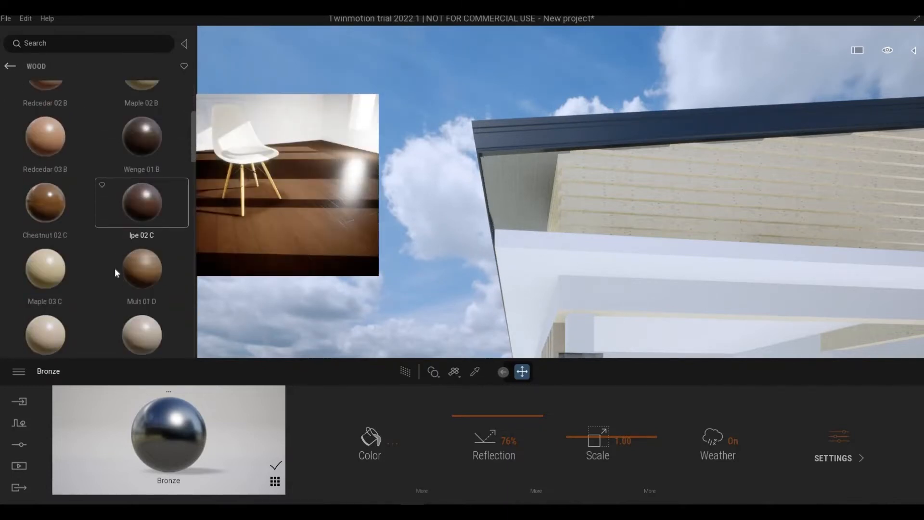
scroll(114, 266, "down", 2)
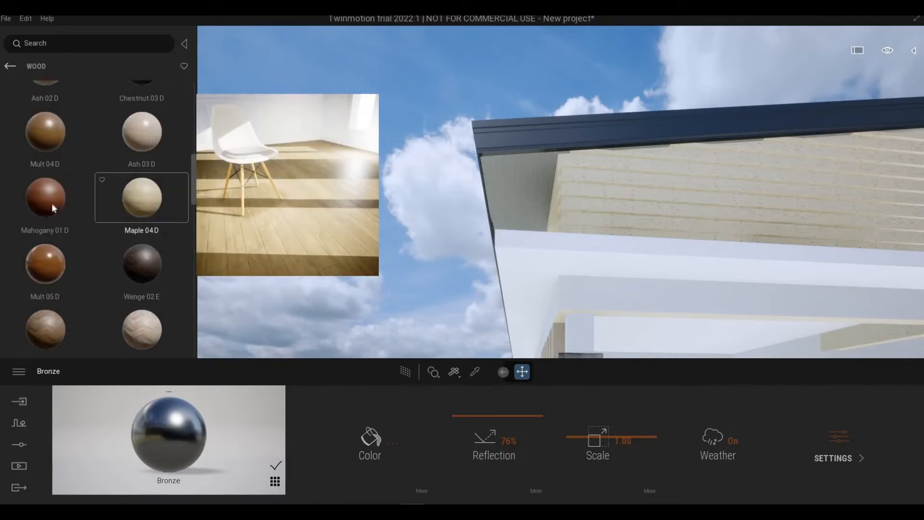
left_click_drag(541, 197, 539, 196)
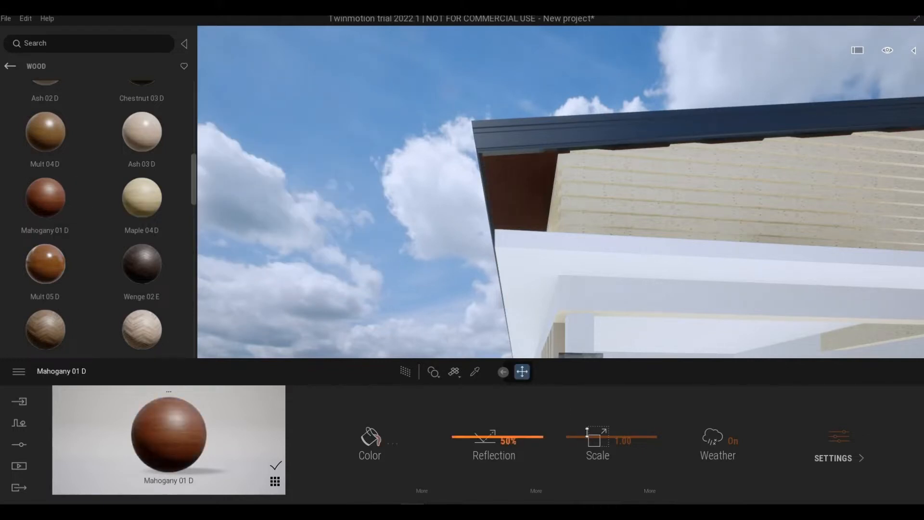
left_click_drag(587, 438, 587, 427)
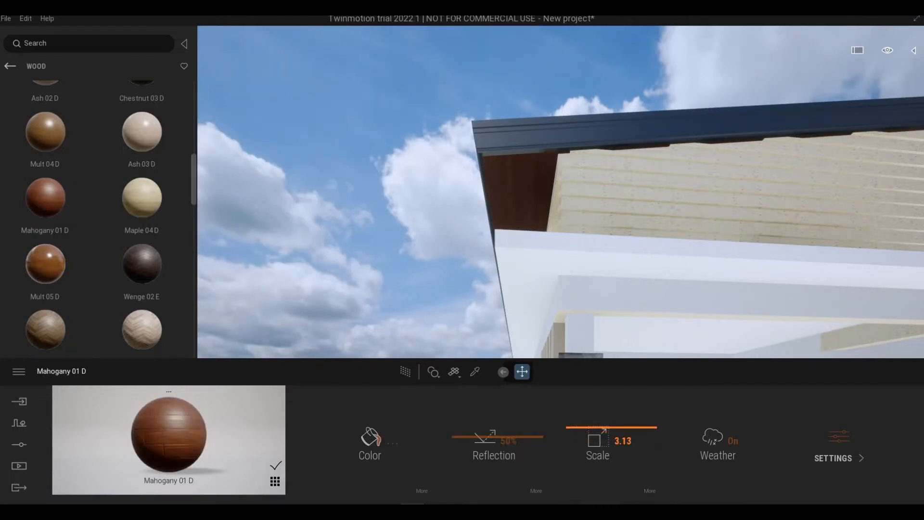
- Examine the new roof, fascia and soffit materials along with the porch, slats and side walls from all around the house
scroll(573, 243, "down", 3)
right_click_drag(573, 243, 727, 296)
scroll(467, 188, "down", 3)
mouse_move(482, 189)
right_mouse_down()
mouse_move(467, 189)
mouse_move(472, 194)
right_mouse_up()
key("d")
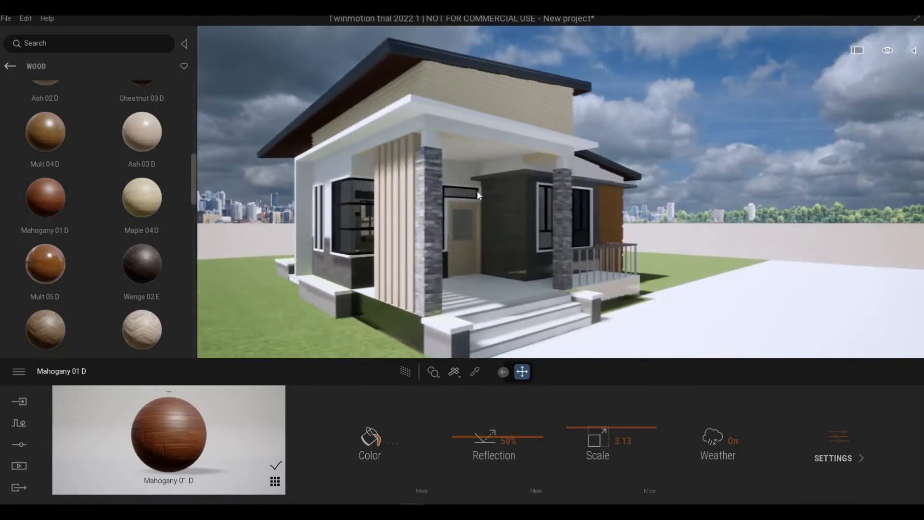
key("a")
key("w")
key("a")
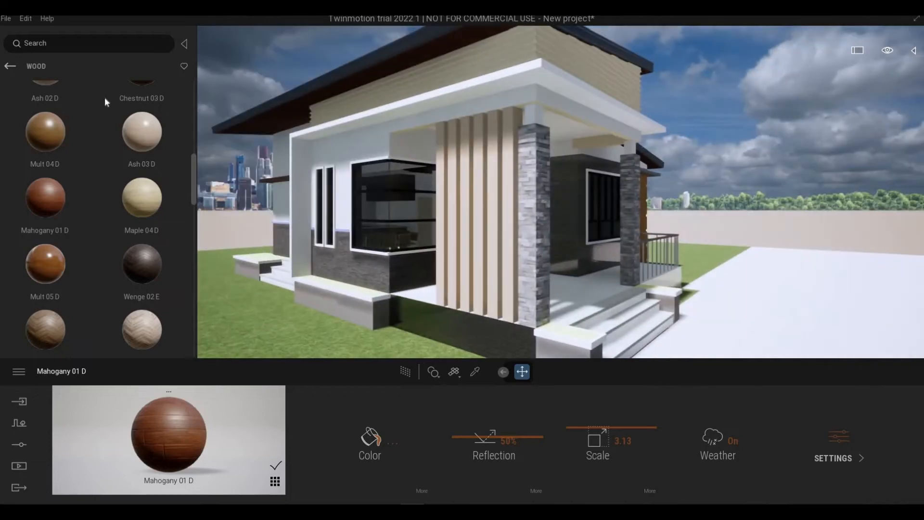
key("w")
right_click_drag(481, 193, 428, 184)
key("d")
key("a")
key("w")
key("s")
key("d")
key("s")
key("d")
right_click_drag(571, 179, 542, 187)
key("w")
key("a")
key("a")
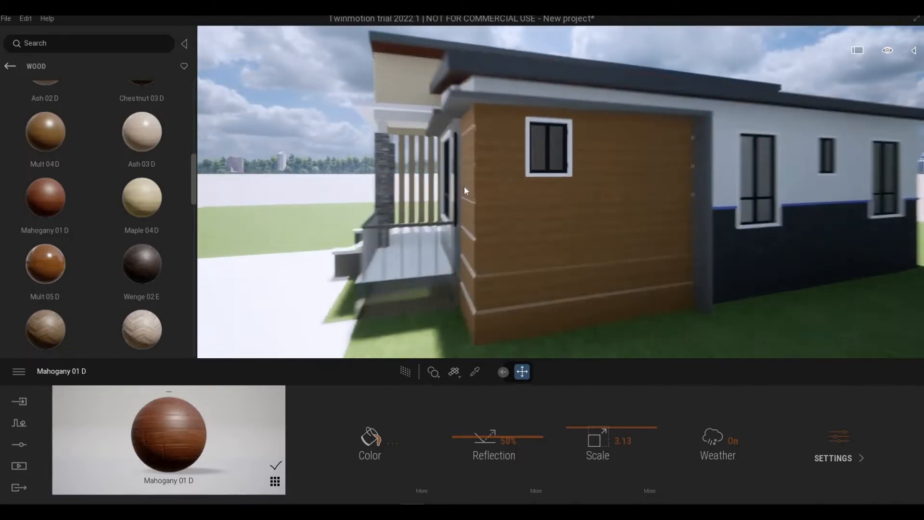
right_click_drag(464, 186, 607, 186)
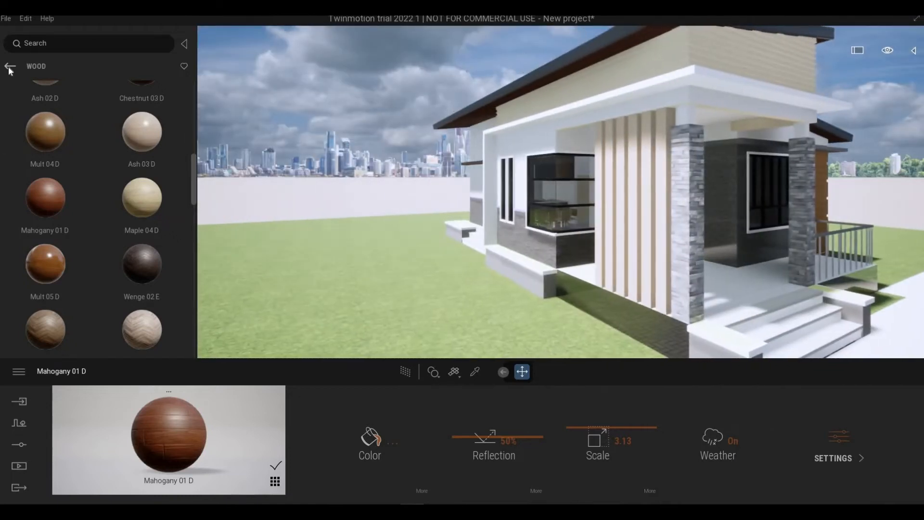
- Open the Wall coverings category of the material library and browse its coatings and paints
left_click(9, 65)
scroll(187, 256, "down", 3)
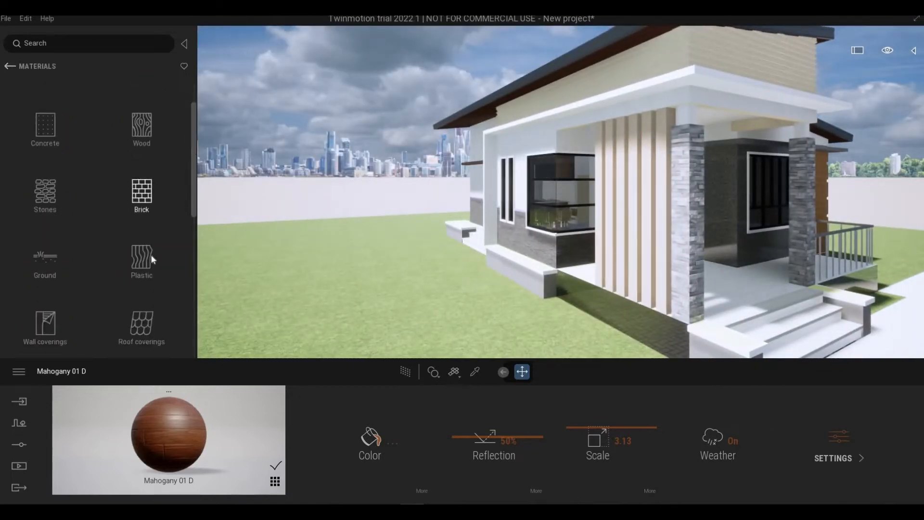
scroll(163, 252, "down", 1)
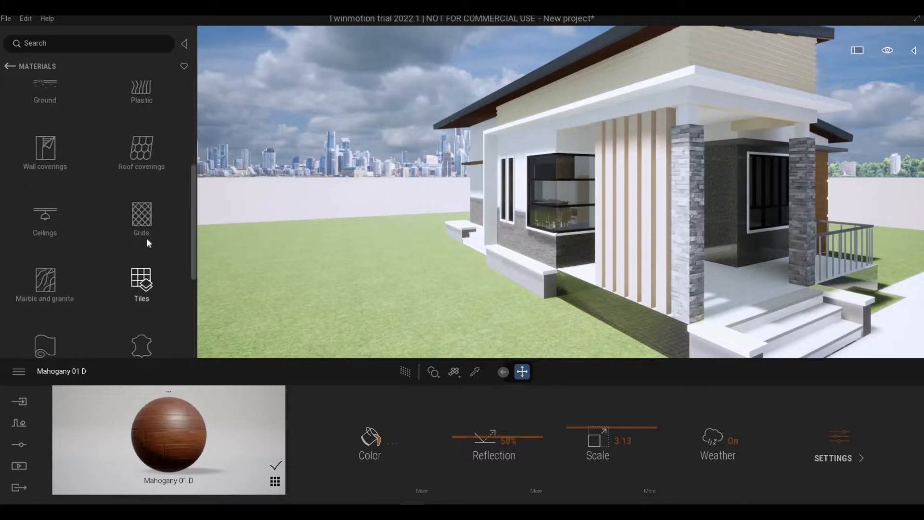
left_click(57, 159)
mouse_move(149, 177)
scroll(144, 181, "down", 5)
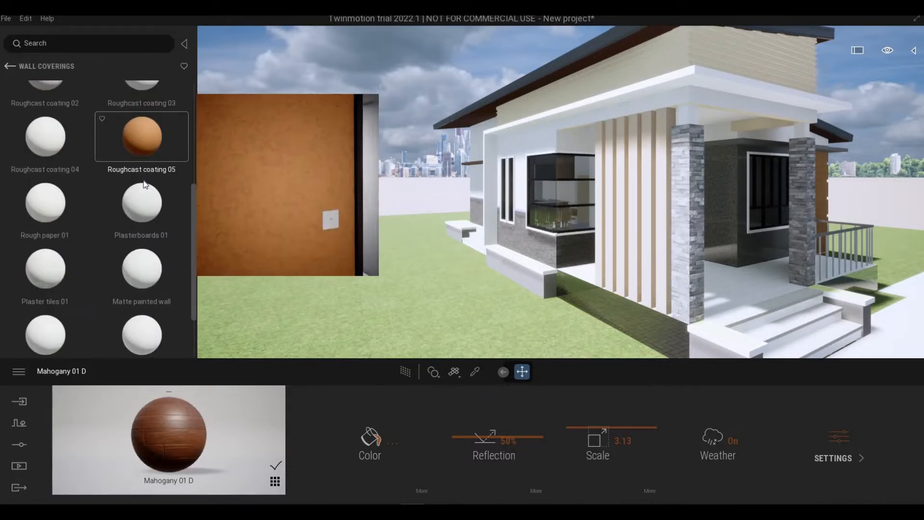
- Apply the Matte painted wall material to the plain front wall around the narrow windows and corner window
key("a")
key("s")
right_click_drag(458, 278, 373, 295)
key("w")
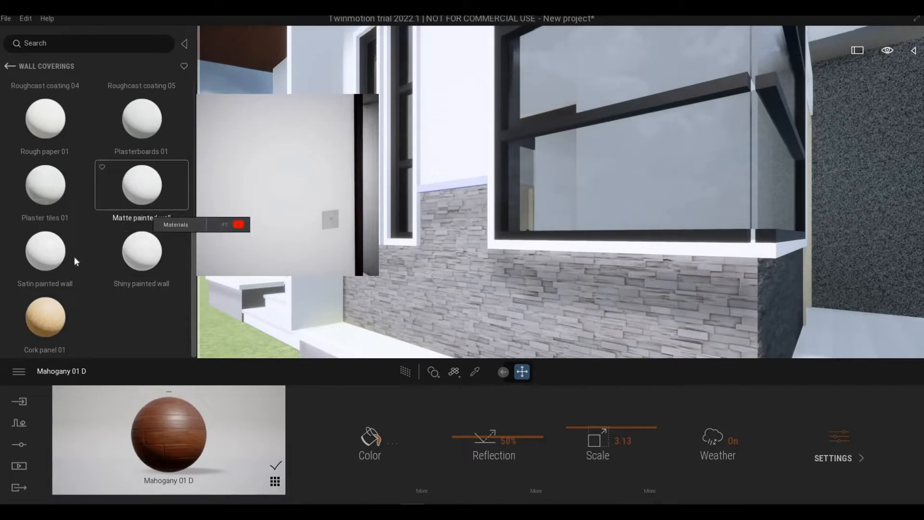
key("e")
key("s")
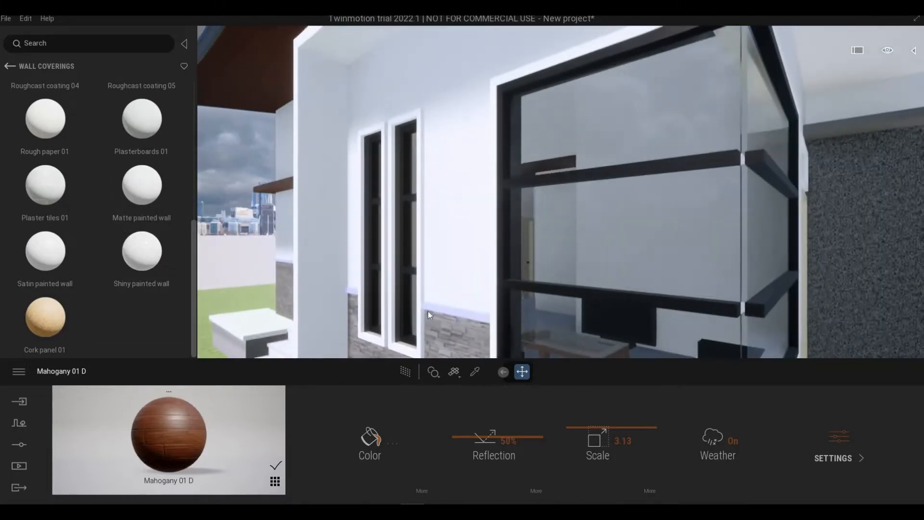
key("w")
key("q")
mouse_move(64, 264)
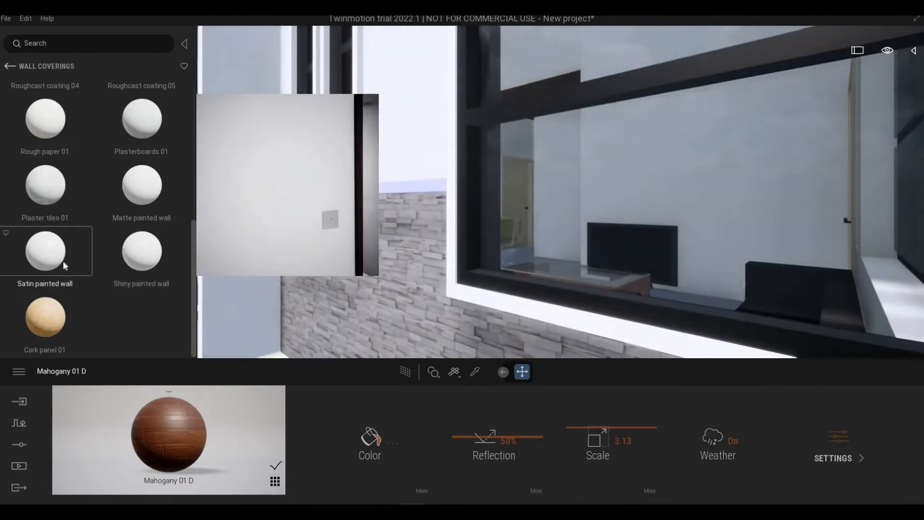
key("a")
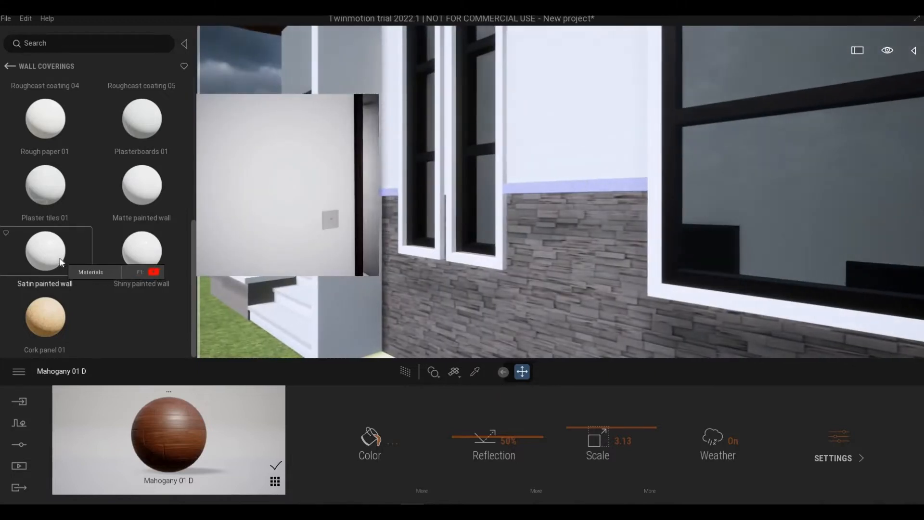
key("s")
key("e")
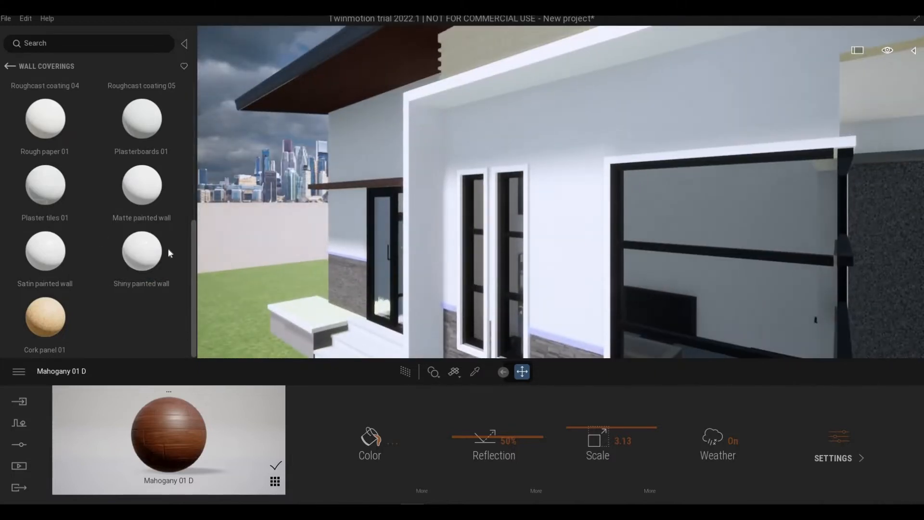
mouse_move(151, 201)
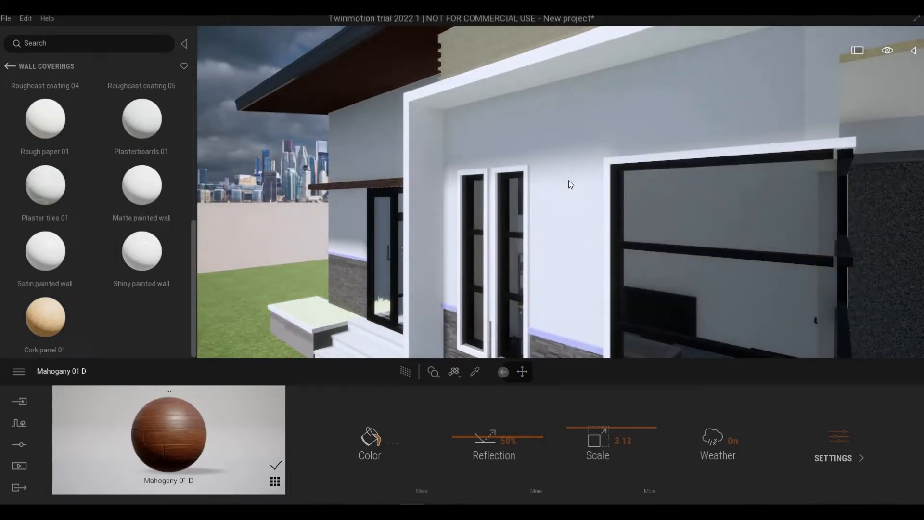
left_click(568, 180)
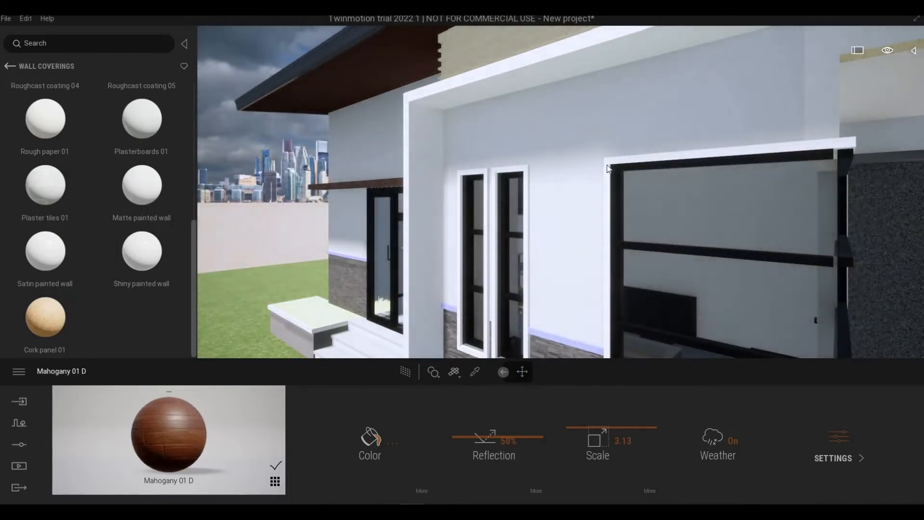
key("d")
right_click_drag(568, 181, 659, 93)
key("d")
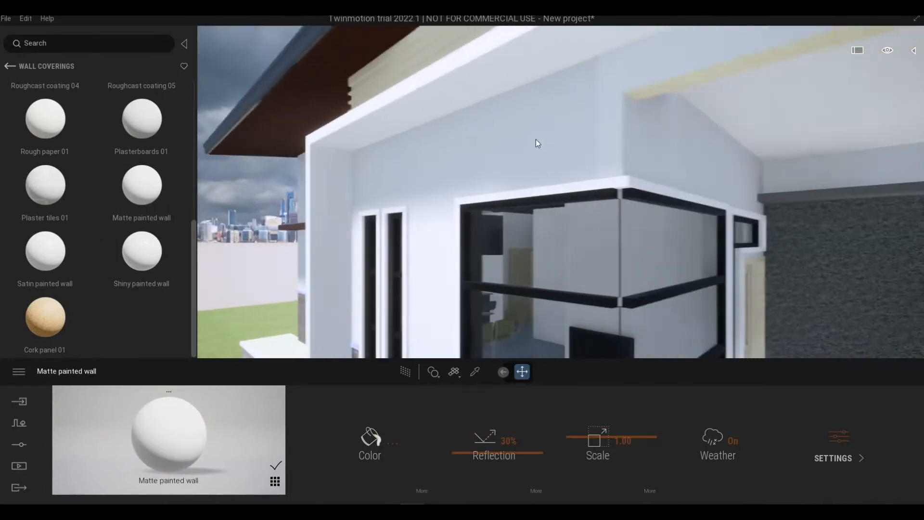
- Set the front wall's Matte painted wall color to a warm cream, E8DBBC
key("a")
right_click_drag(519, 151, 578, 151)
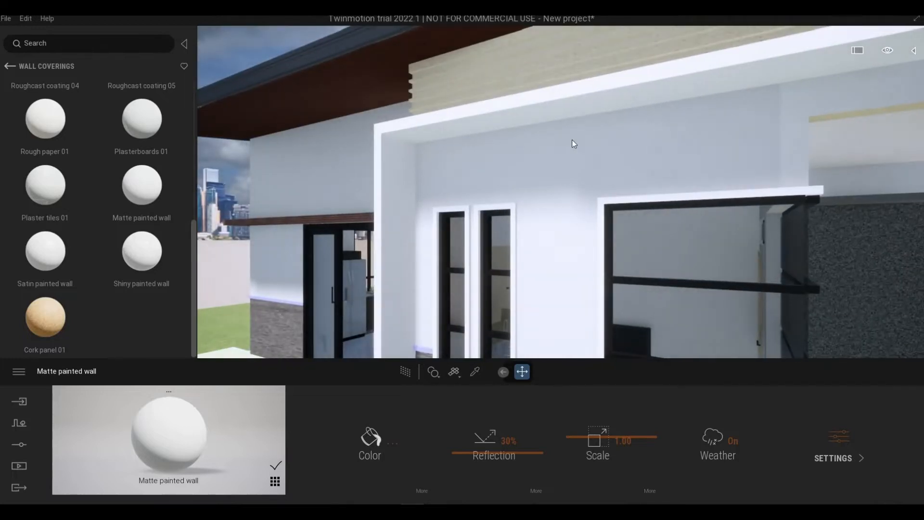
middle_click_drag(572, 140, 552, 157)
scroll(552, 158, "up", 3)
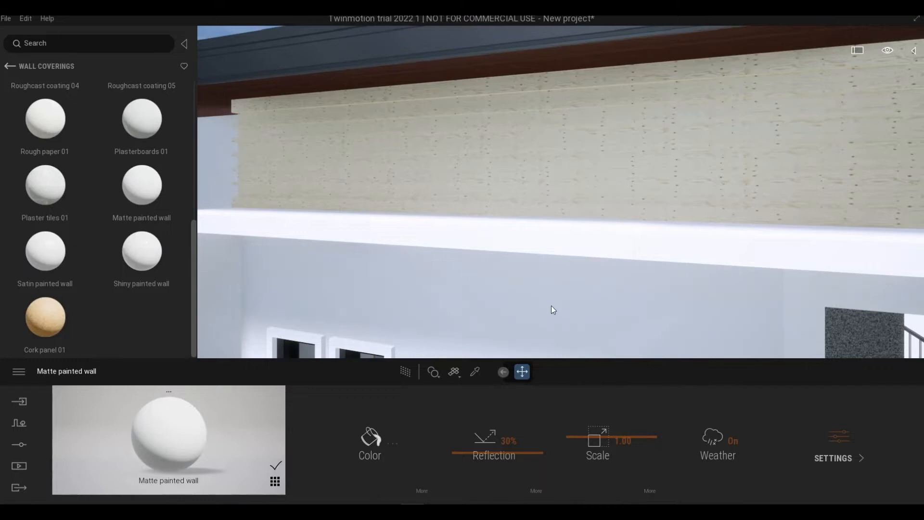
middle_click_drag(551, 305, 536, 307)
scroll(536, 307, "down", 3)
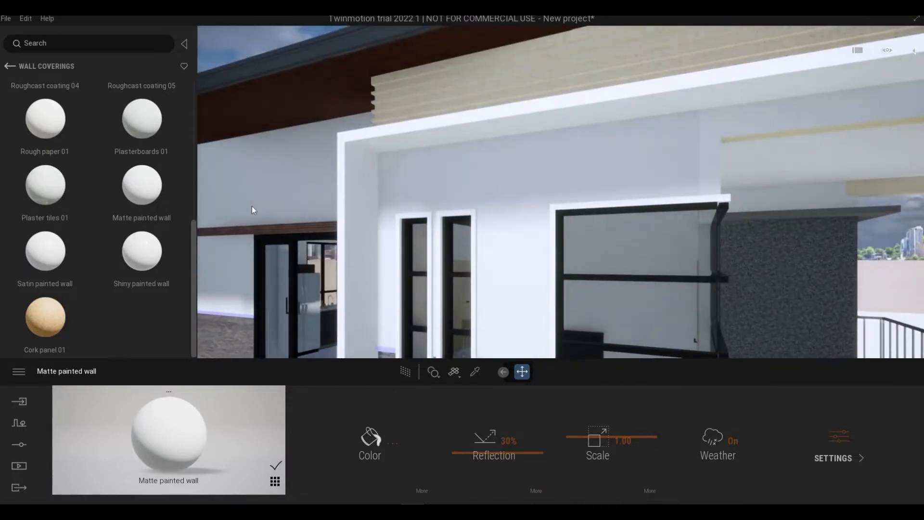
left_click(475, 372)
left_click(382, 430)
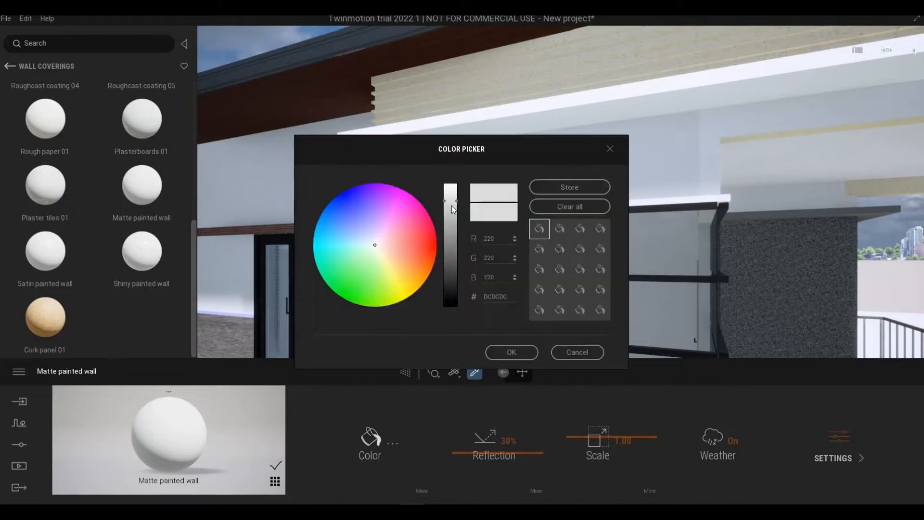
left_click(378, 244)
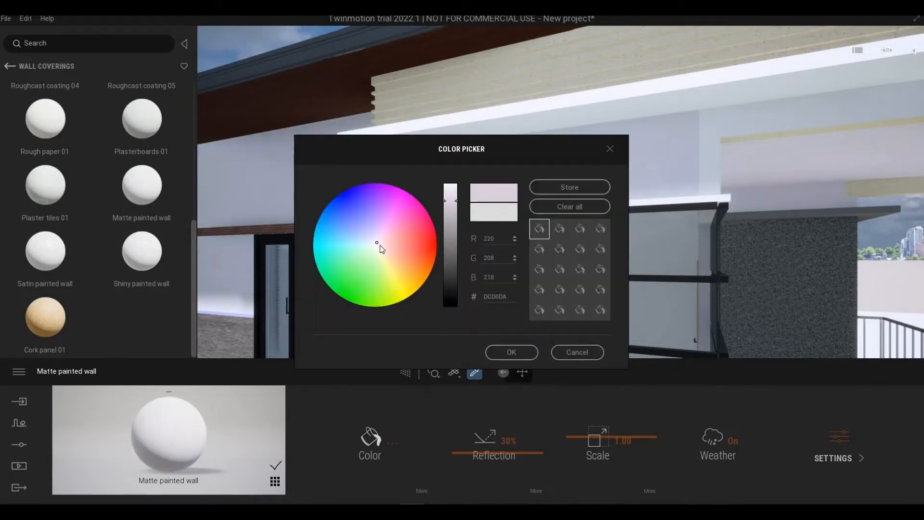
left_click(385, 259)
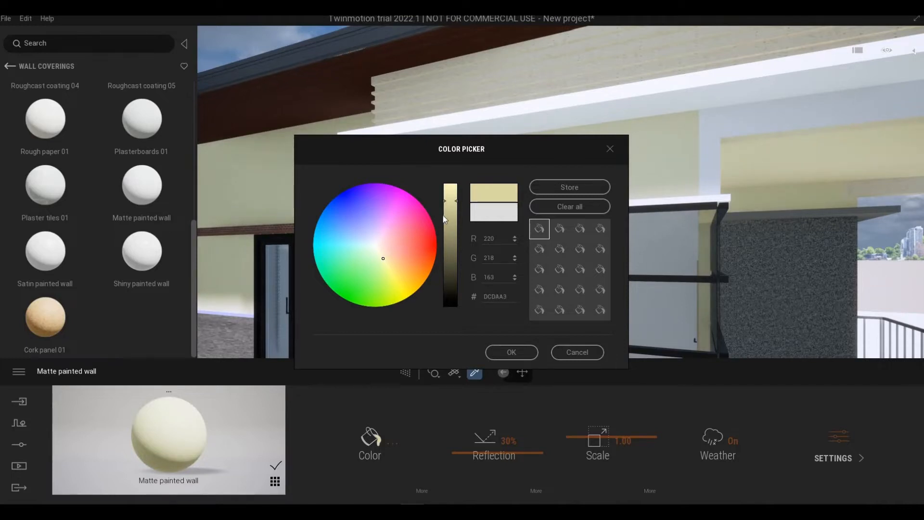
left_click_drag(448, 198, 449, 194)
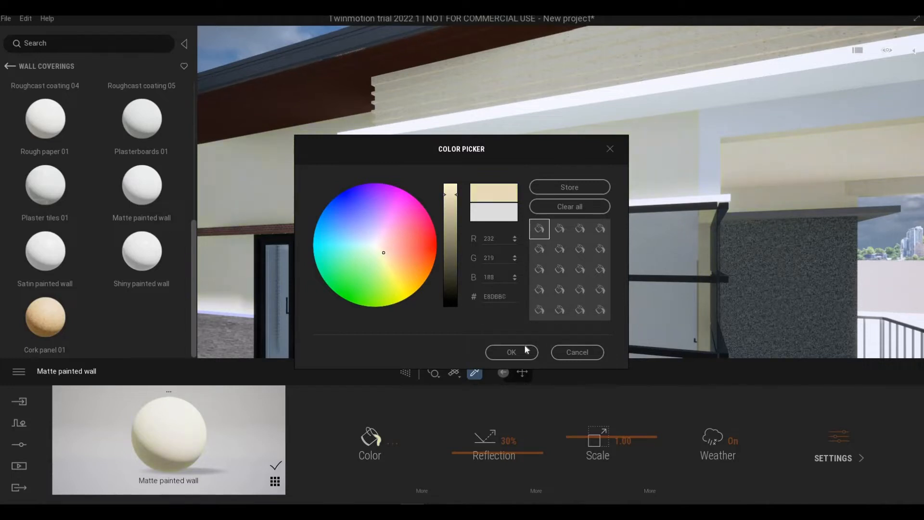
left_click(511, 352)
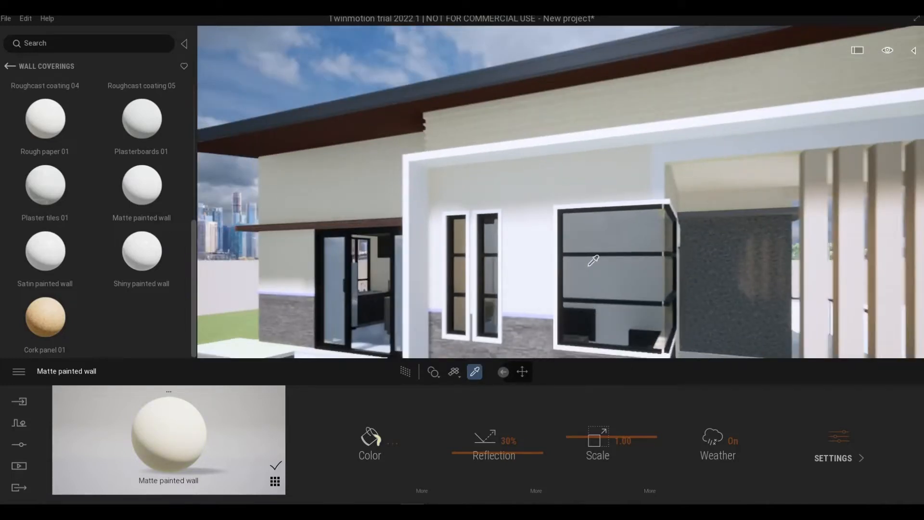
- Examine the repainted front wall, its window trims, the white frame and the porch from several angles
right_click_drag(593, 260, 542, 224)
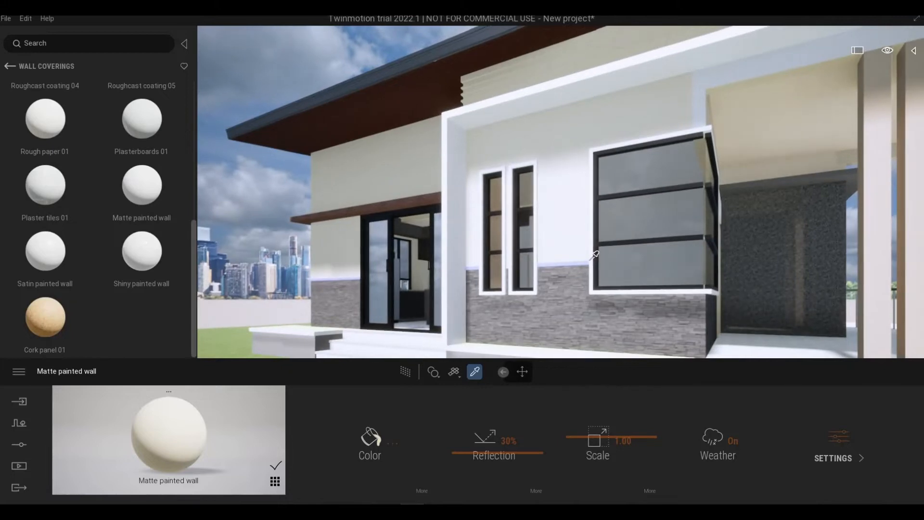
mouse_move(600, 253)
right_mouse_down()
mouse_move(640, 253)
mouse_move(492, 266)
mouse_move(561, 277)
mouse_move(598, 250)
right_mouse_up()
key("s")
key("d")
key("s")
key("a")
key("w")
key("a")
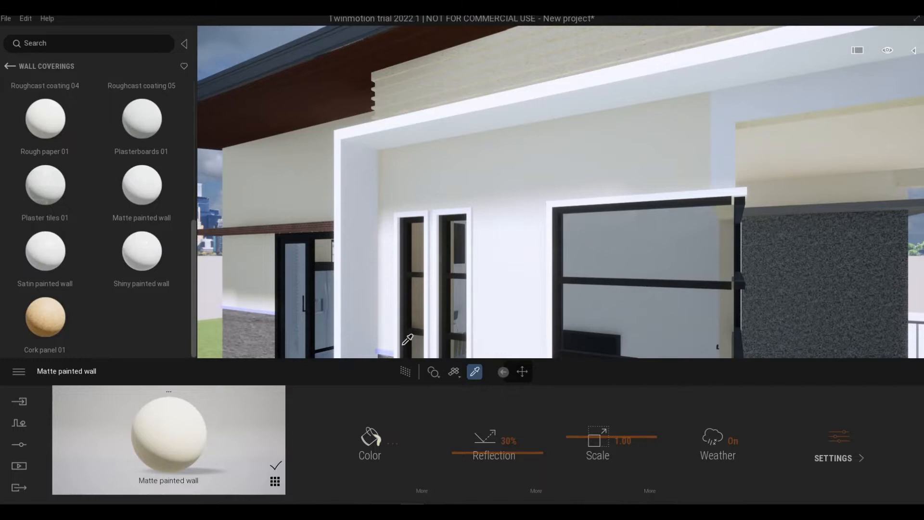
key("d")
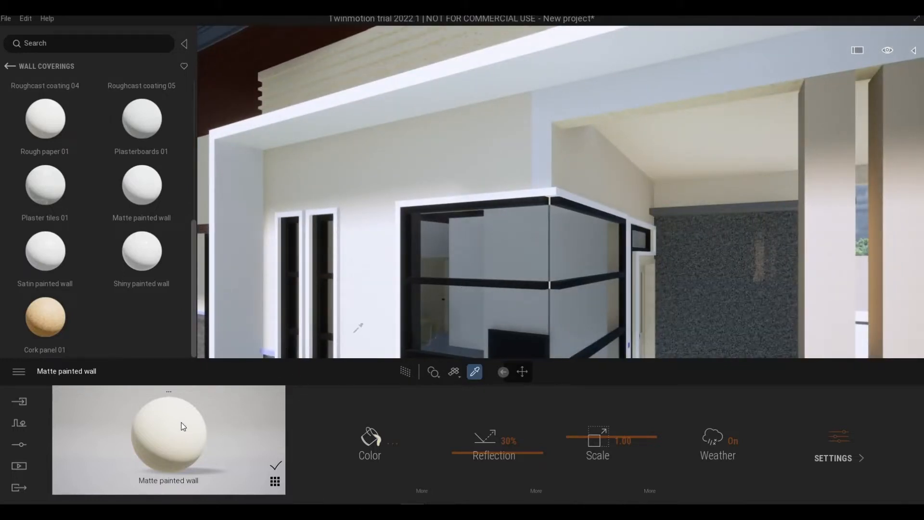
- Apply the cream Matte painted wall material to the front window trim and the porch beam beside the corner window
left_click_drag(377, 250, 399, 210)
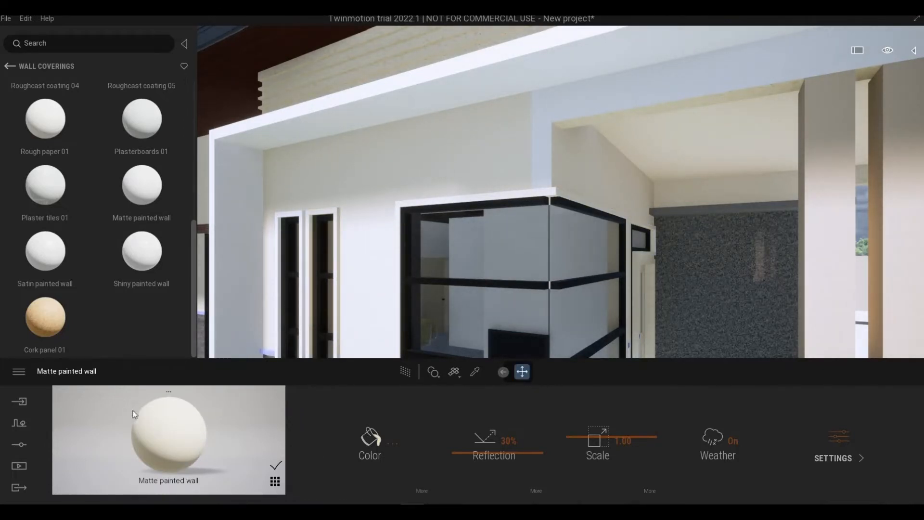
left_click_drag(527, 156, 540, 125)
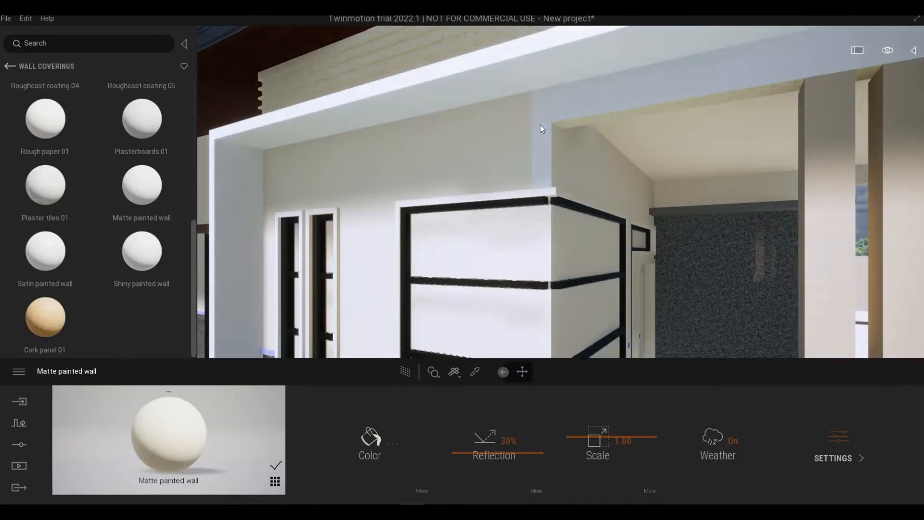
scroll(609, 168, "down", 5)
middle_click_drag(609, 168, 446, 169, "shift")
key("d")
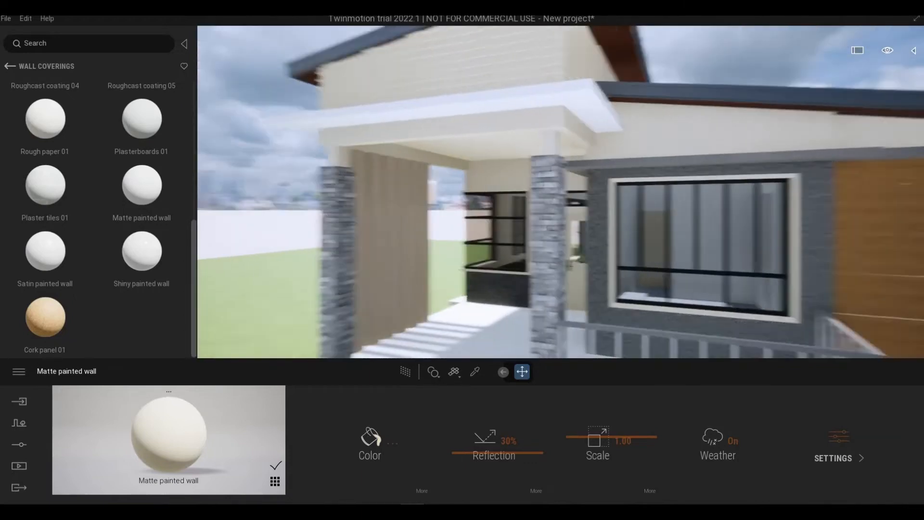
scroll(551, 214, "up", 5)
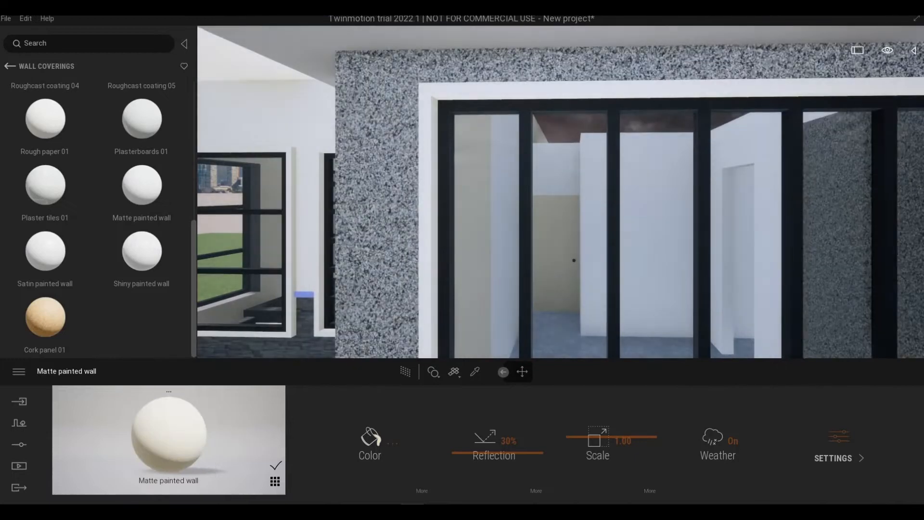
scroll(561, 193, "down", 5)
- Apply the cream Matte painted wall material to the remaining white trim of the narrow front window
middle_click_drag(799, 193, 641, 289, "shift")
scroll(561, 193, "up", 4)
scroll(560, 192, "up", 3)
scroll(781, 161, "up", 4)
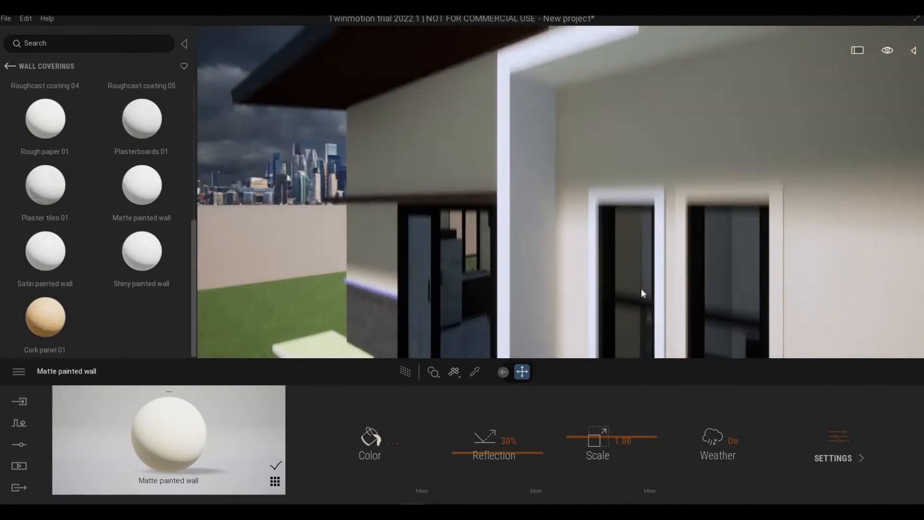
key("w")
key("t")
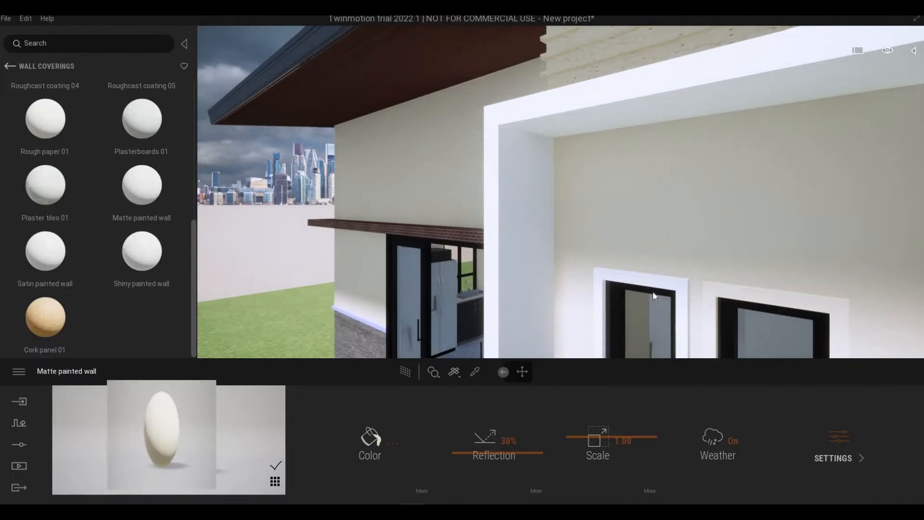
scroll(662, 276, "down", 3)
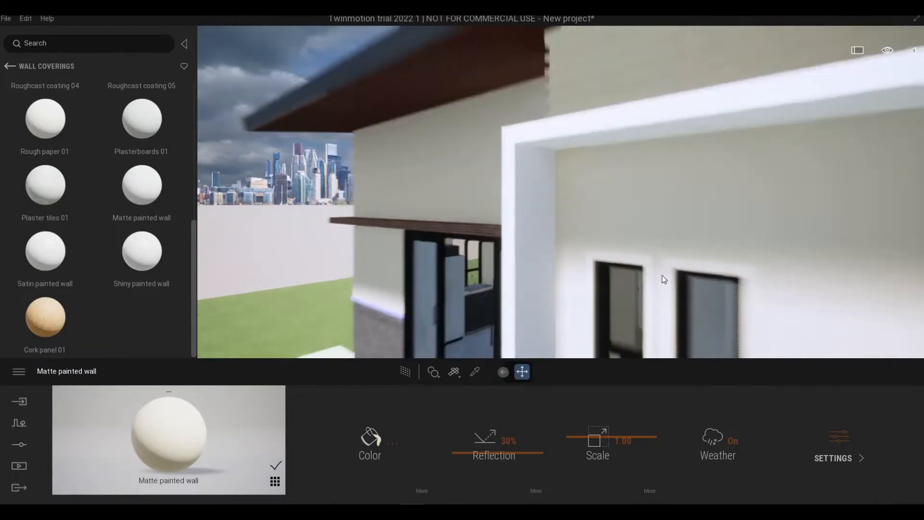
- Replace the light wood on the upper wall below the high roof with the Satin painted wall material
middle_click_drag(662, 275, 549, 270)
key("s")
right_click_drag(549, 270, 640, 258)
key("w")
right_click_drag(652, 293, 669, 292)
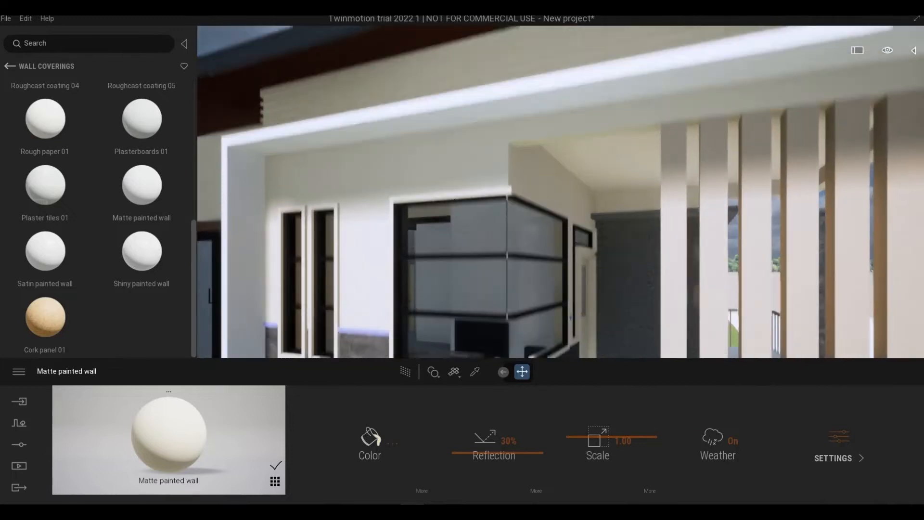
middle_click_drag(652, 293, 651, 347)
scroll(652, 294, "down", 2)
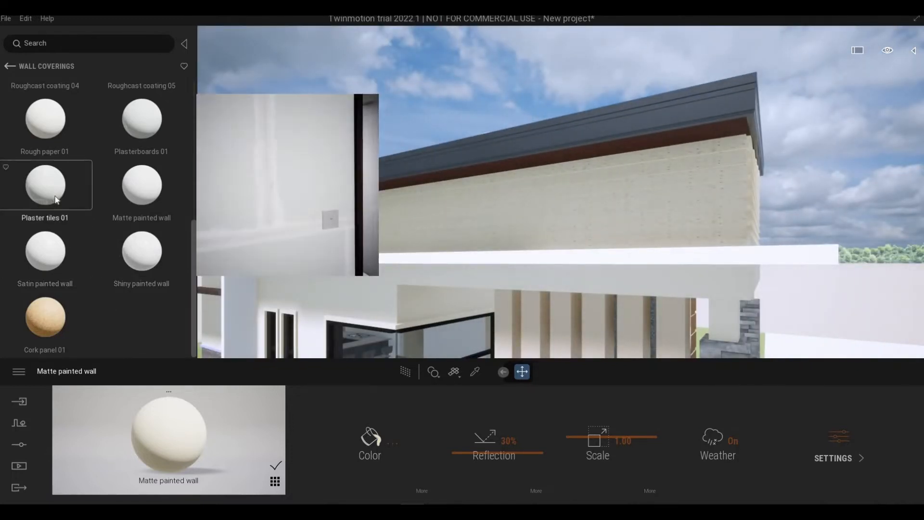
mouse_move(375, 226)
left_mouse_down()
mouse_move(466, 209)
mouse_move(516, 235)
left_mouse_up()
right_click_drag(516, 235, 533, 302)
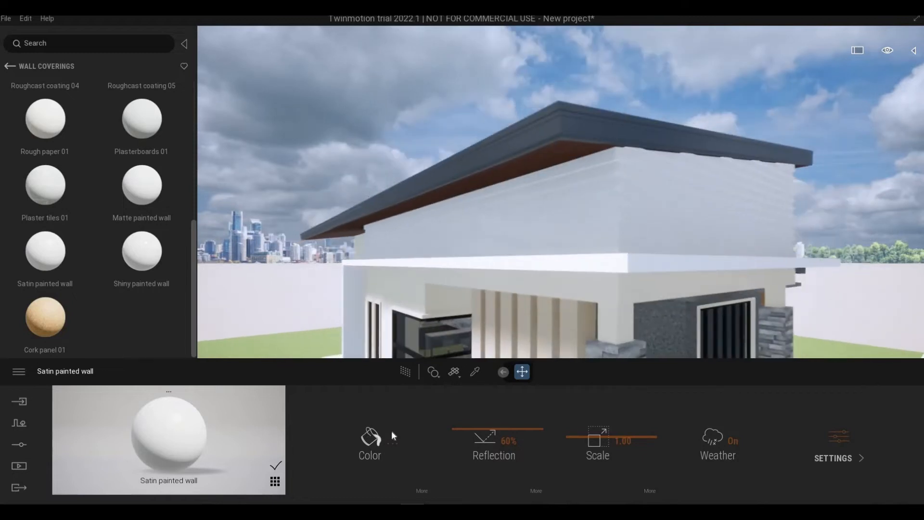
- Set the upper wall's Satin painted wall color to a mid-gray, 7A7A7A, and check it from around the house
left_click(393, 442)
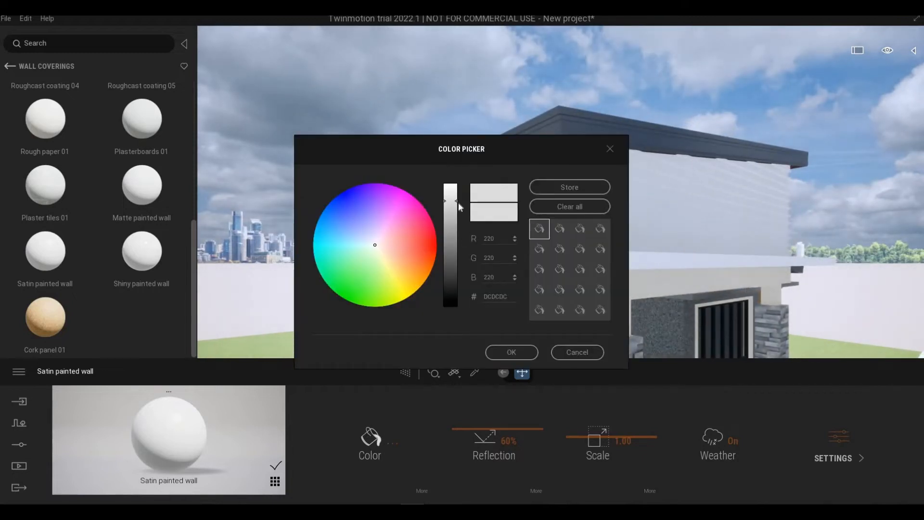
left_click_drag(448, 205, 451, 256)
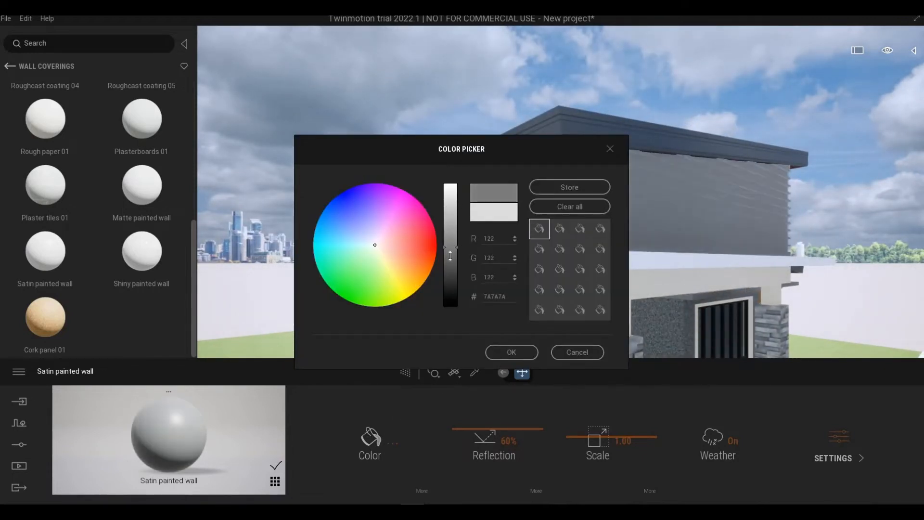
left_click(511, 352)
key("d")
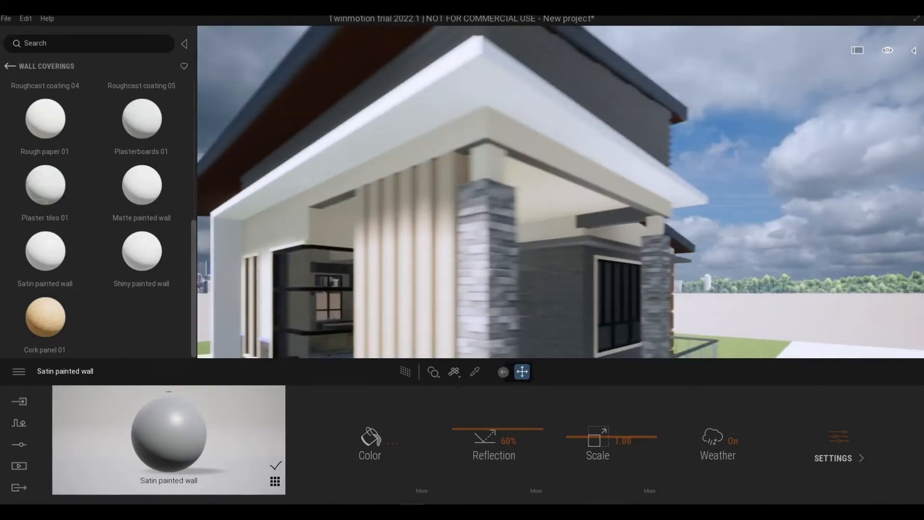
key("s")
key("s")
key("a")
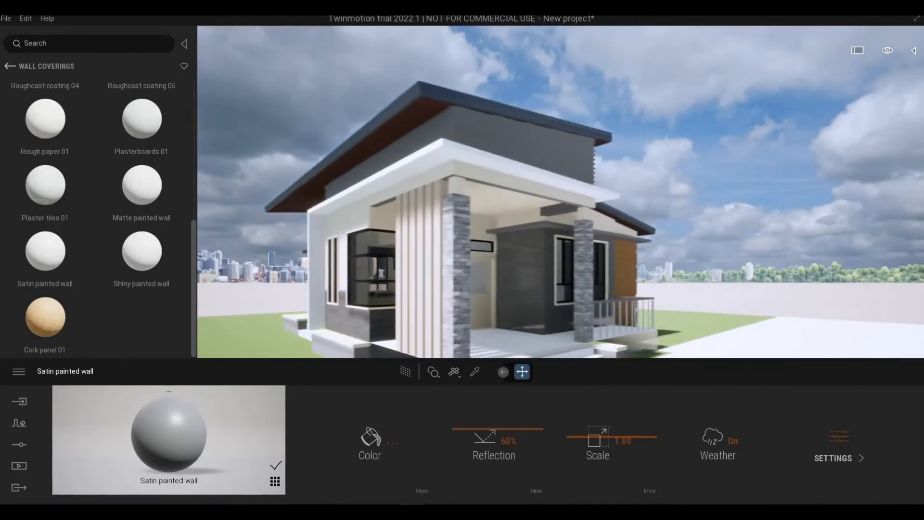
key("d")
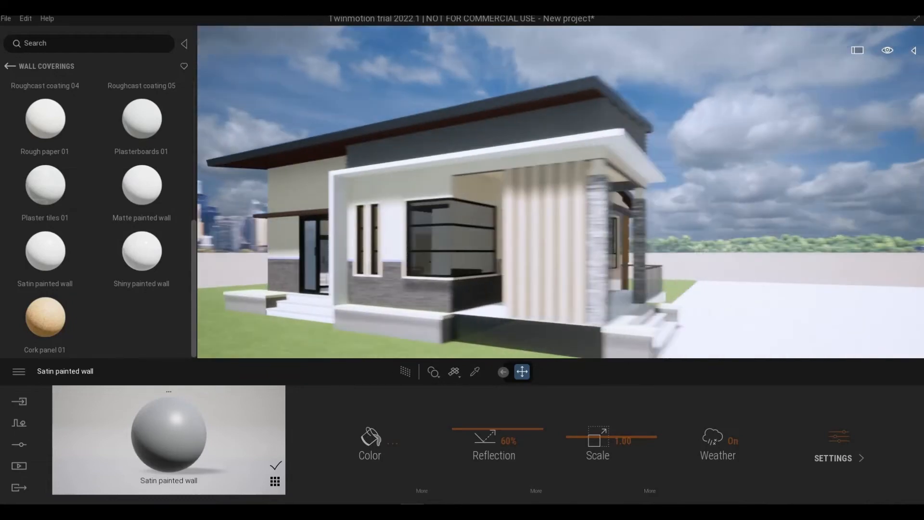
- Examine the gray upper wall below the high roof up close and from the front and porch sides
key("w")
key("w")
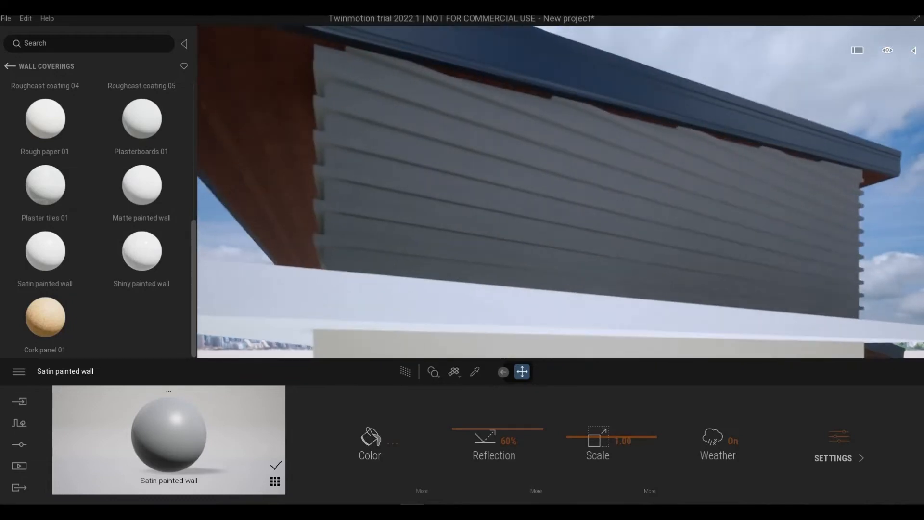
key("d")
key("a")
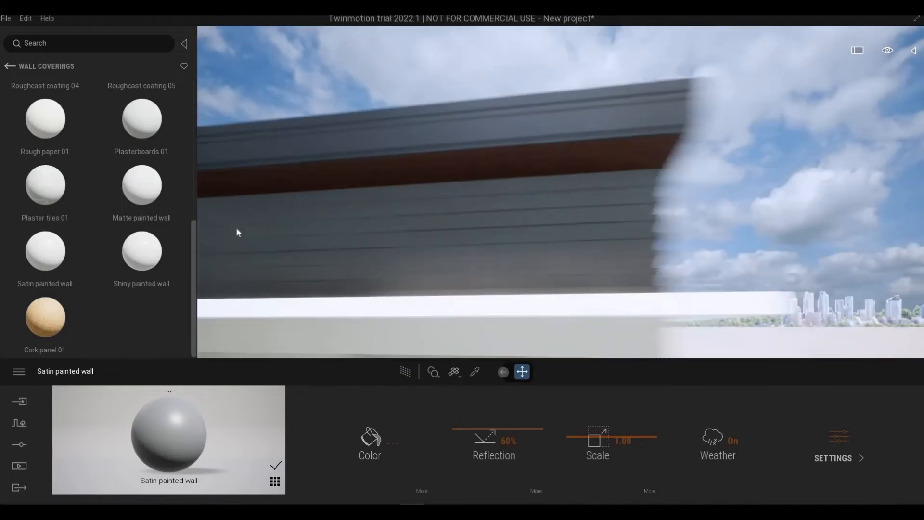
key("d")
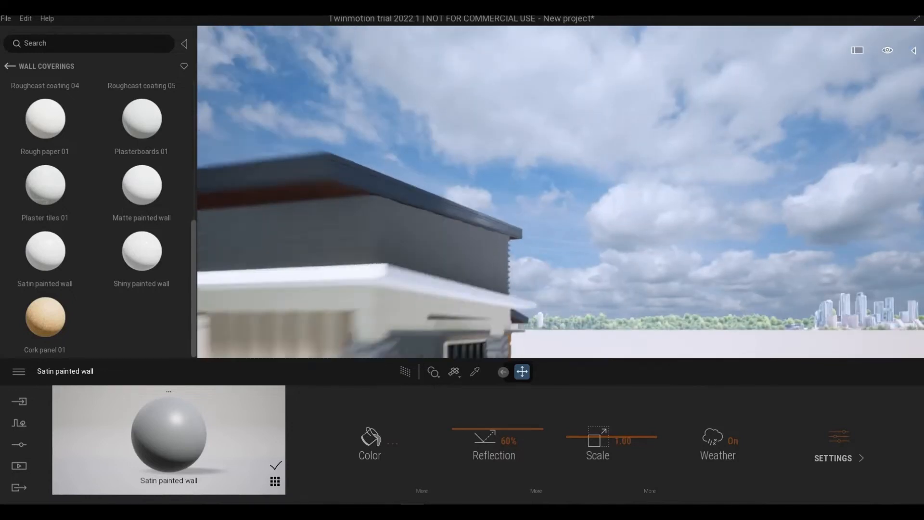
key("s")
key("d")
key("w")
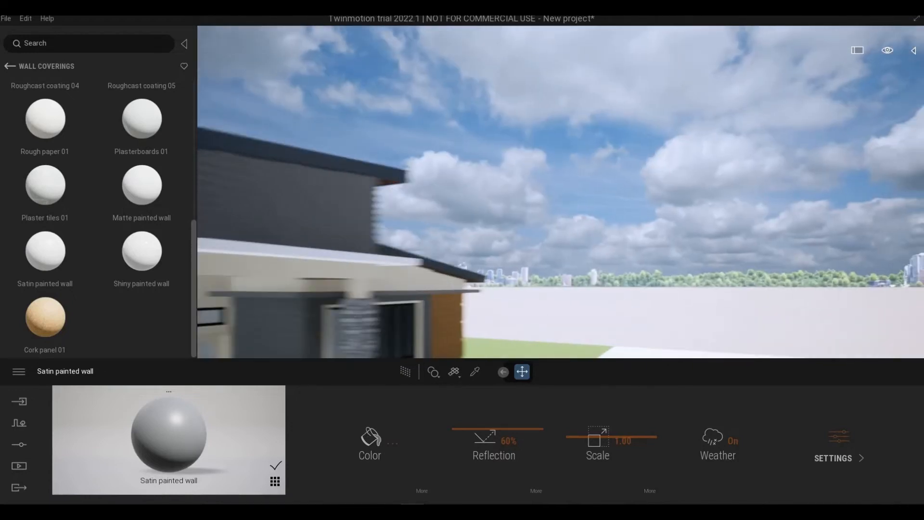
key("a")
key("w")
key("d")
key("s")
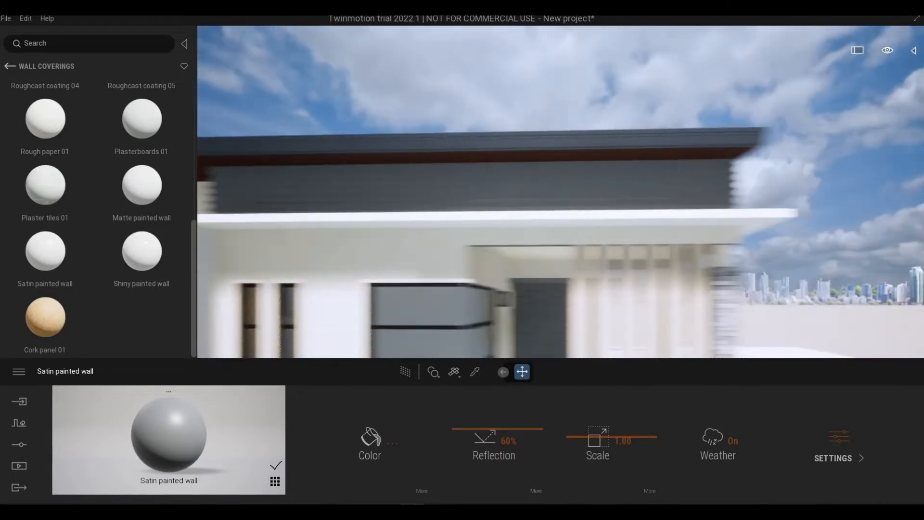
key("s")
key("d")
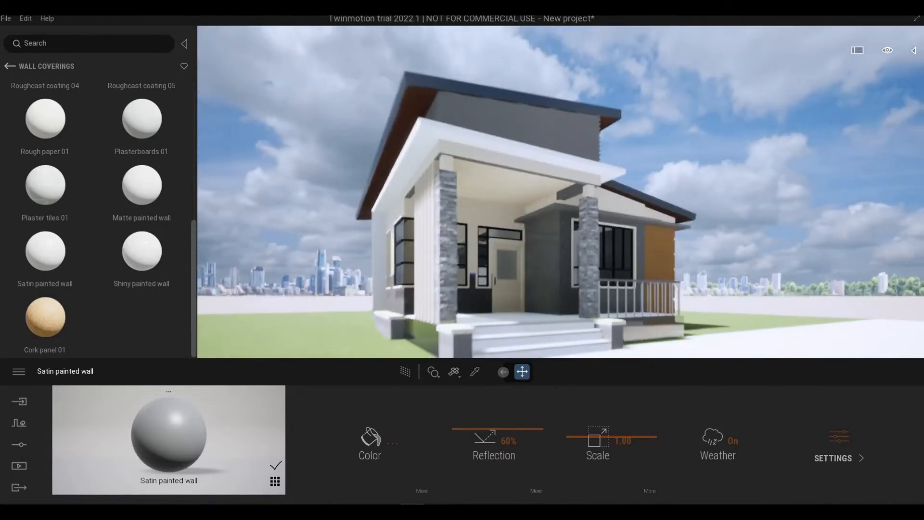
- Examine the low-roofed wing, its cream upper wall, and the wood-clad corner beside the porch
key("s")
key("q")
key("d")
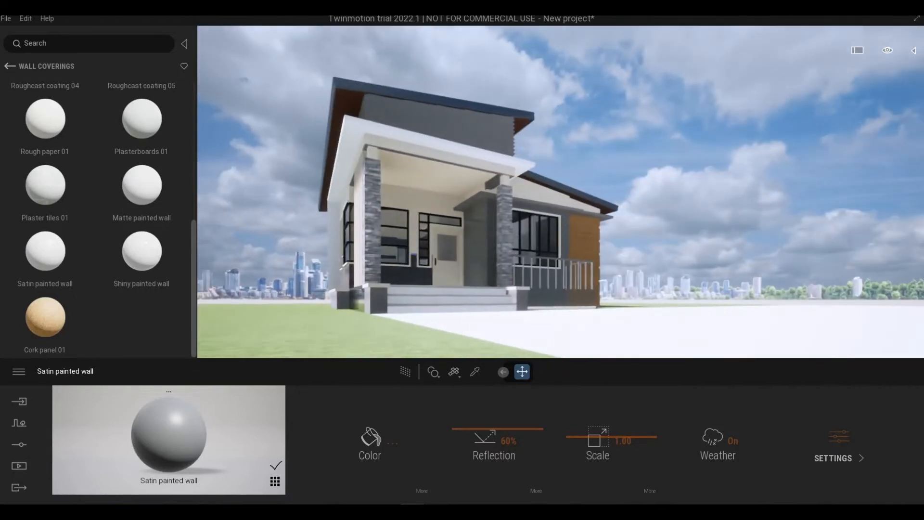
key("d")
key("w")
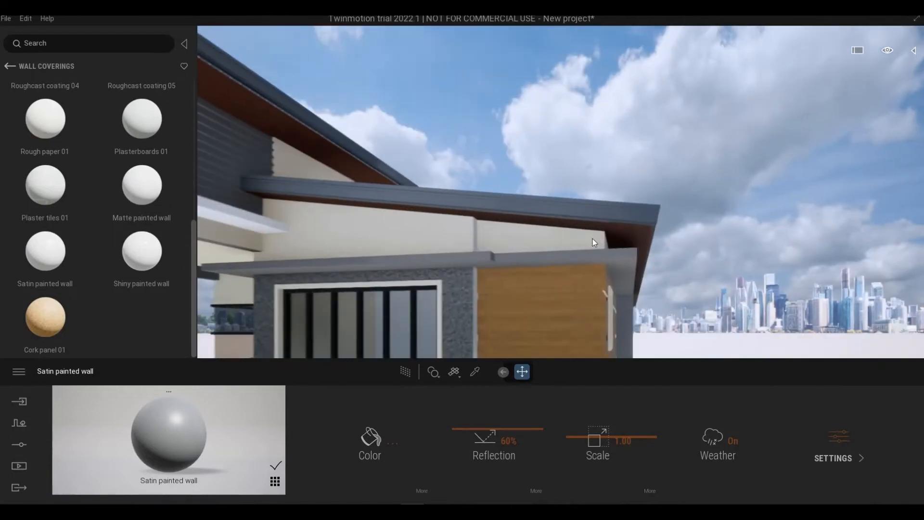
key("s")
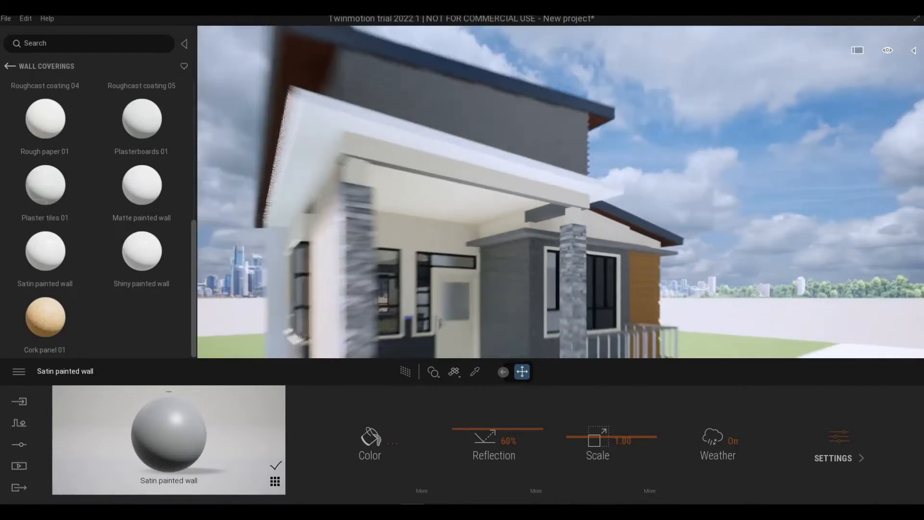
key("a")
key("d")
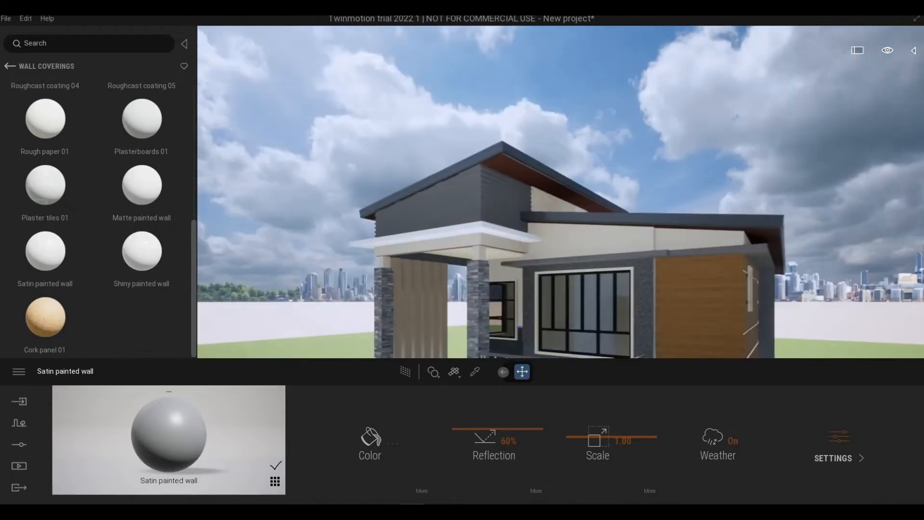
key("w")
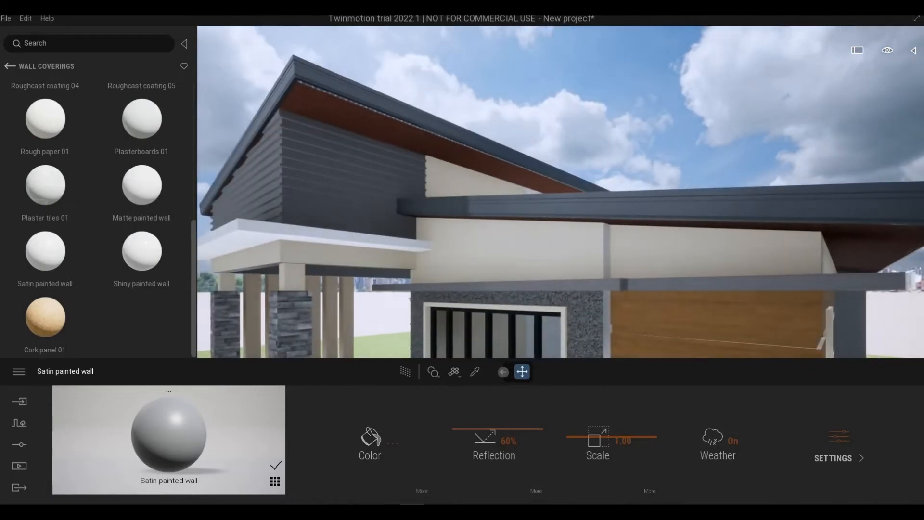
key("d")
key("q")
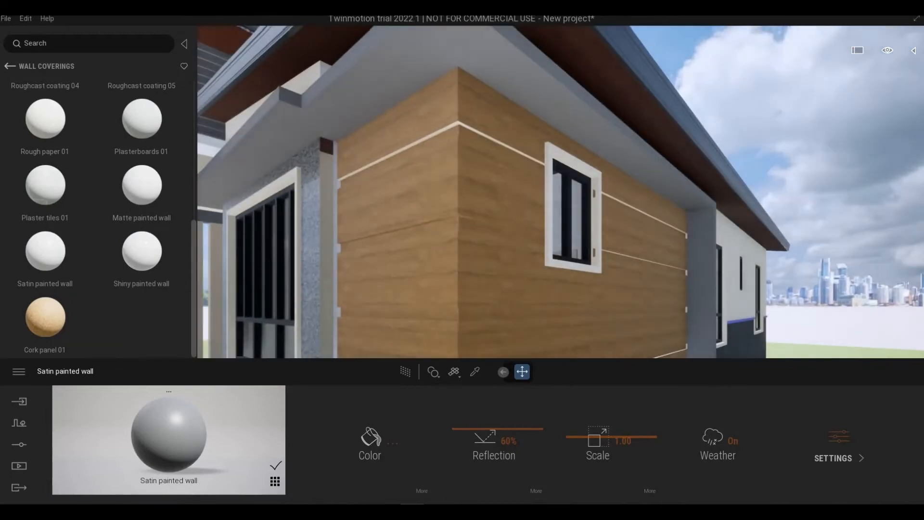
key("a")
key("s")
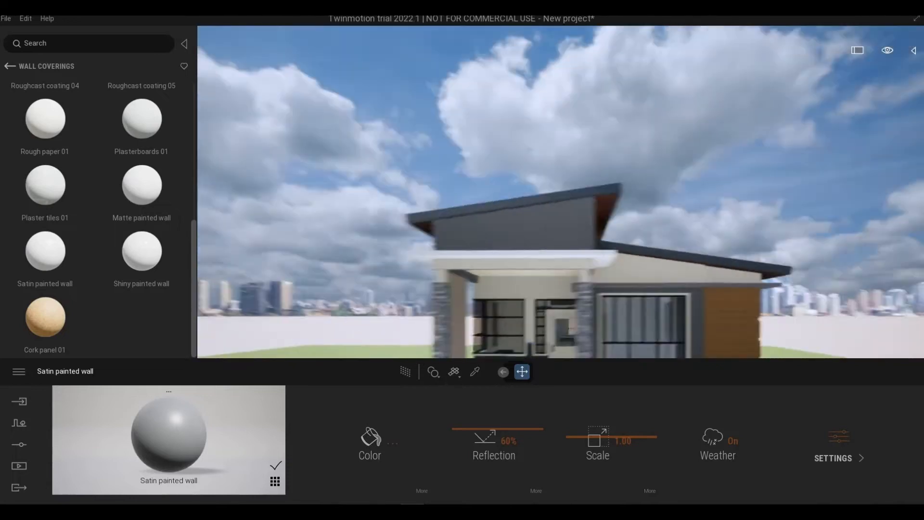
- Inspect the front porch, its steps, and the base below the vertical slats from several angles
key("a")
key("d")
key("w")
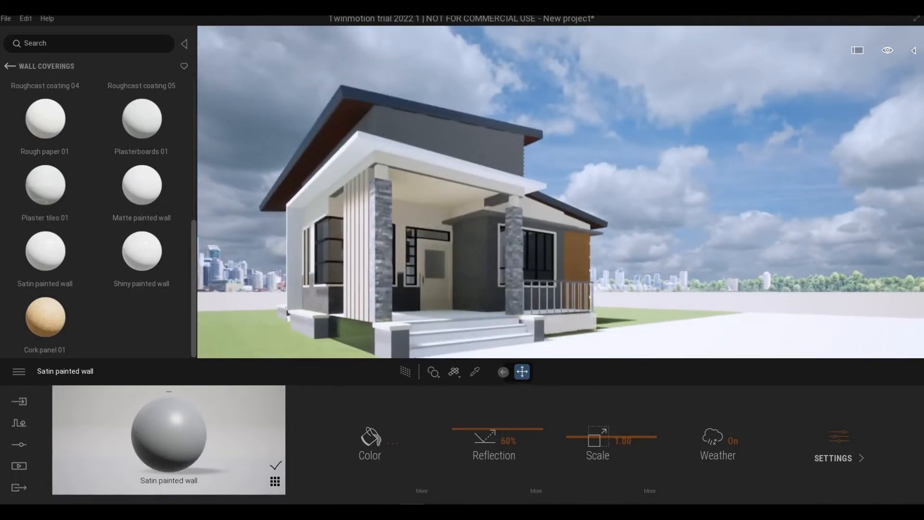
key("q")
key("a")
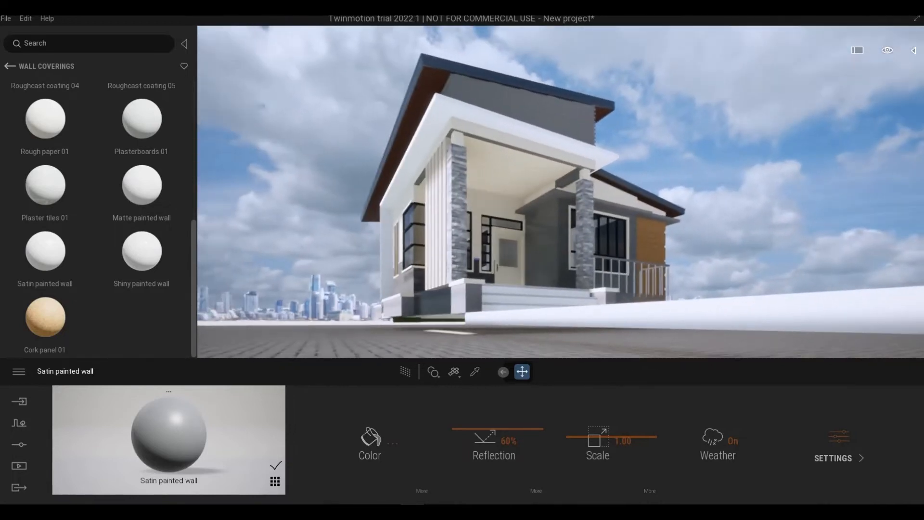
key("e")
key("d")
key("w")
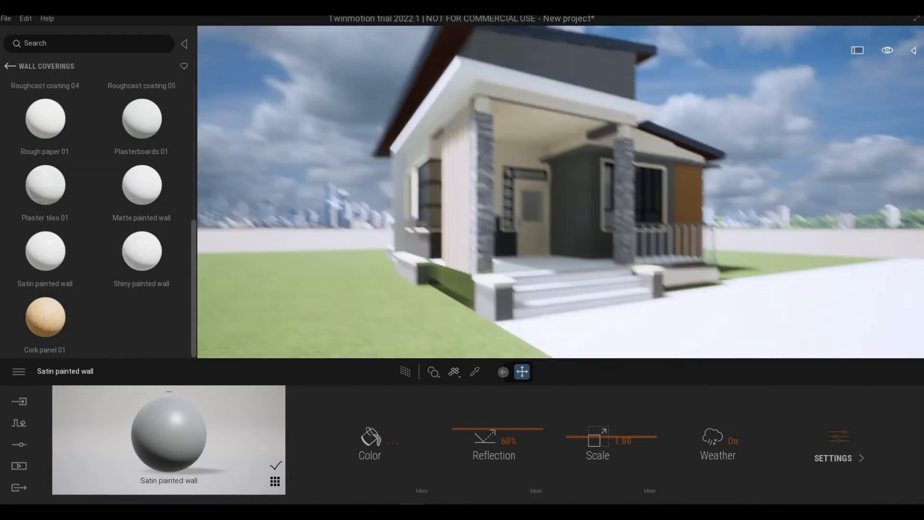
key("a")
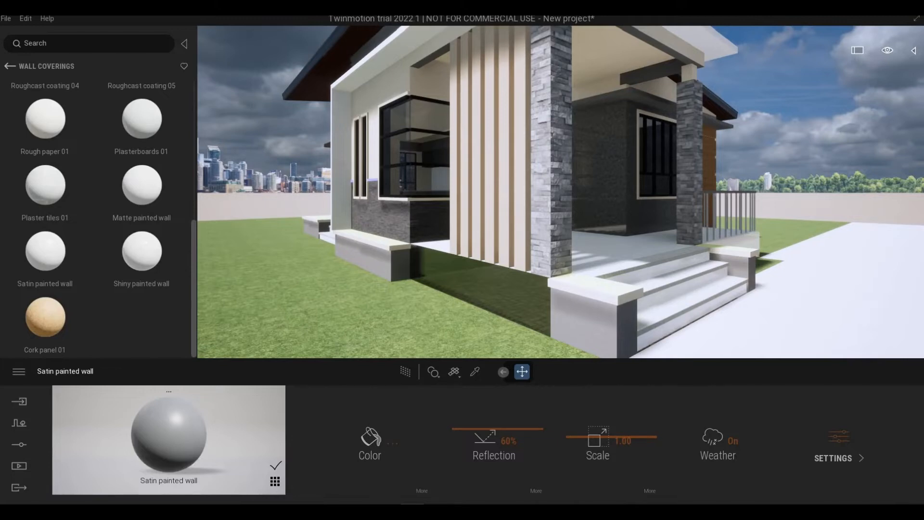
key("q")
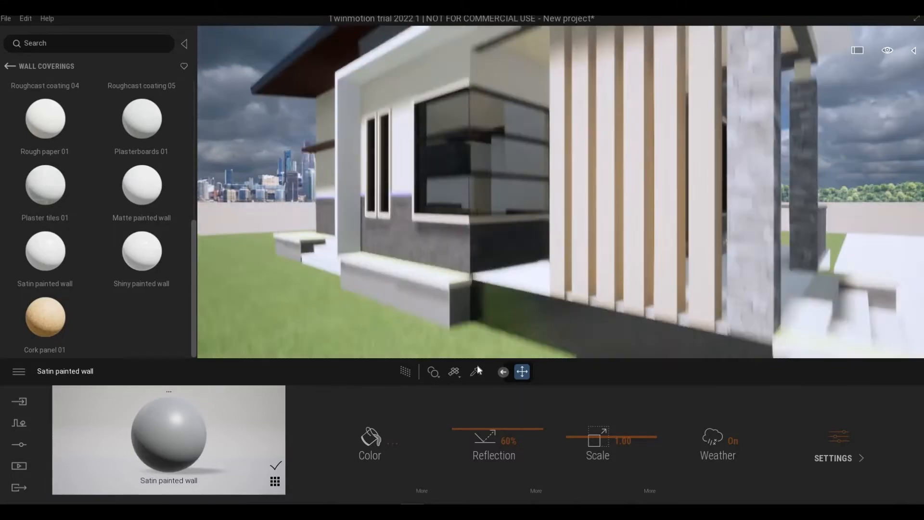
- Sample the cream Matte painted wall material and try it on the porch base below the vertical slats
left_click(475, 371)
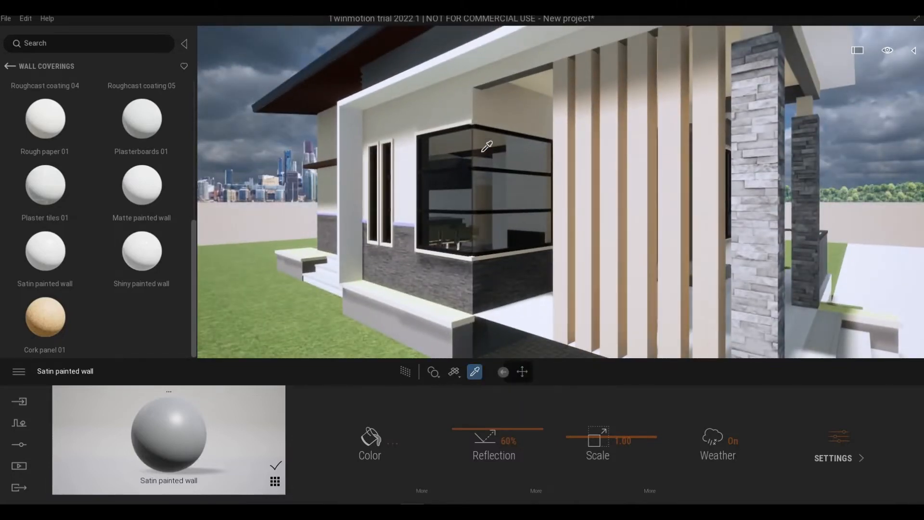
left_click(449, 94)
key("d")
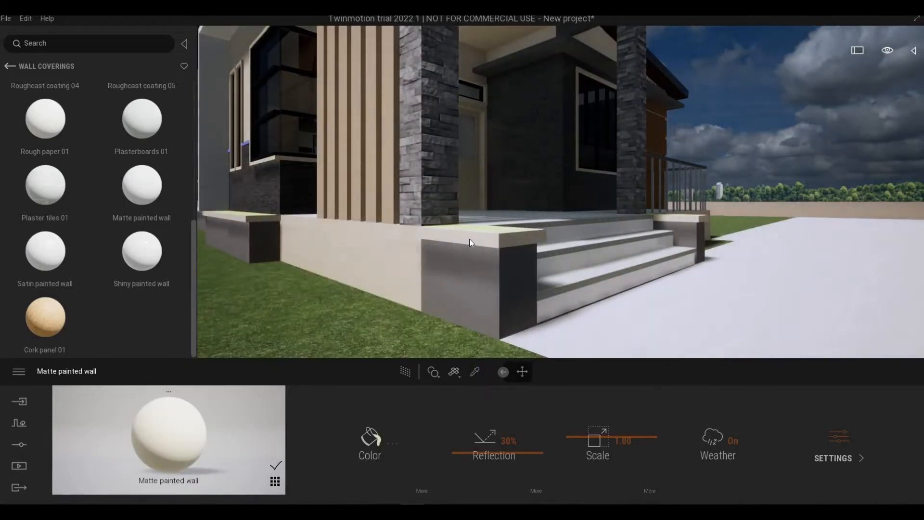
key("Escape")
key("e")
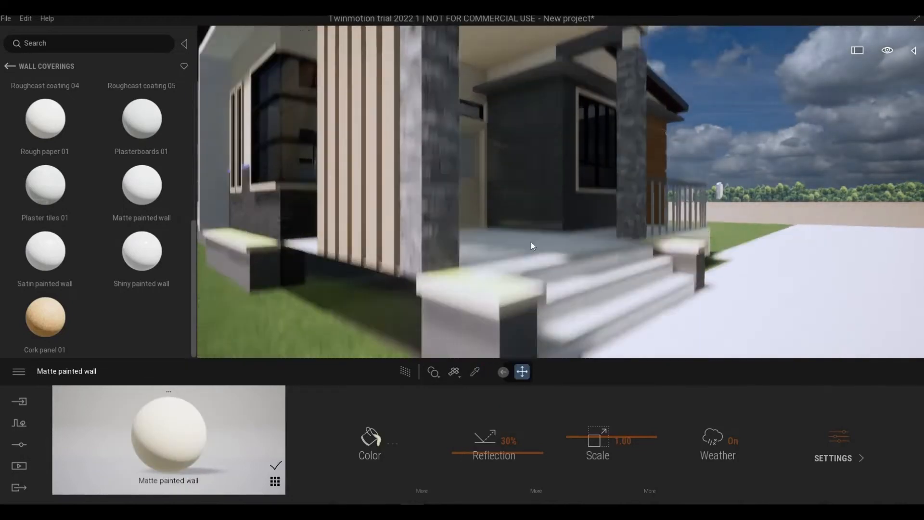
right_click_drag(531, 242, 452, 343)
key("a")
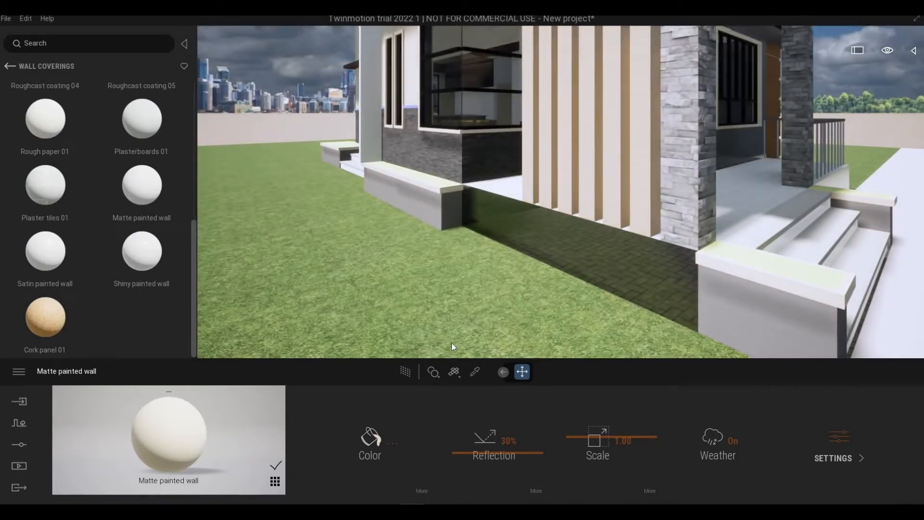
- Replace the grass inside the planter boxes beside the porch steps with the Grassy ground nature material
left_click(476, 372)
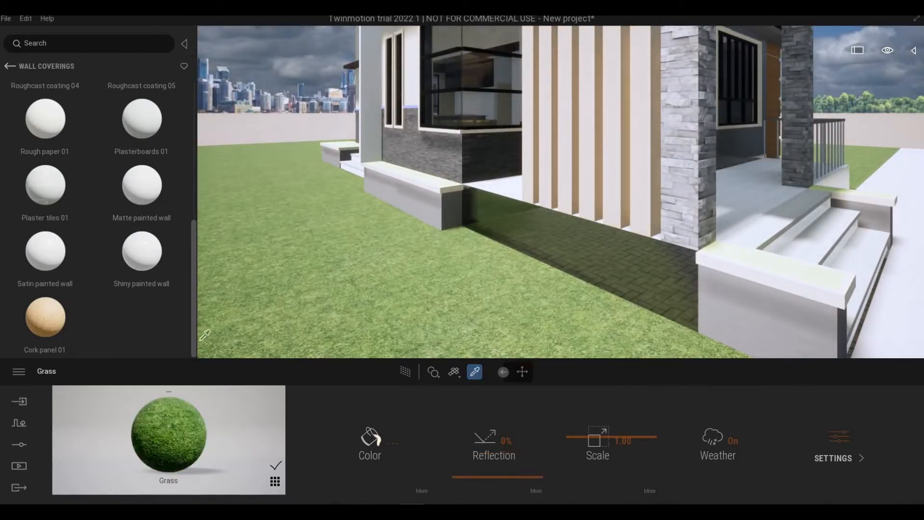
key("d")
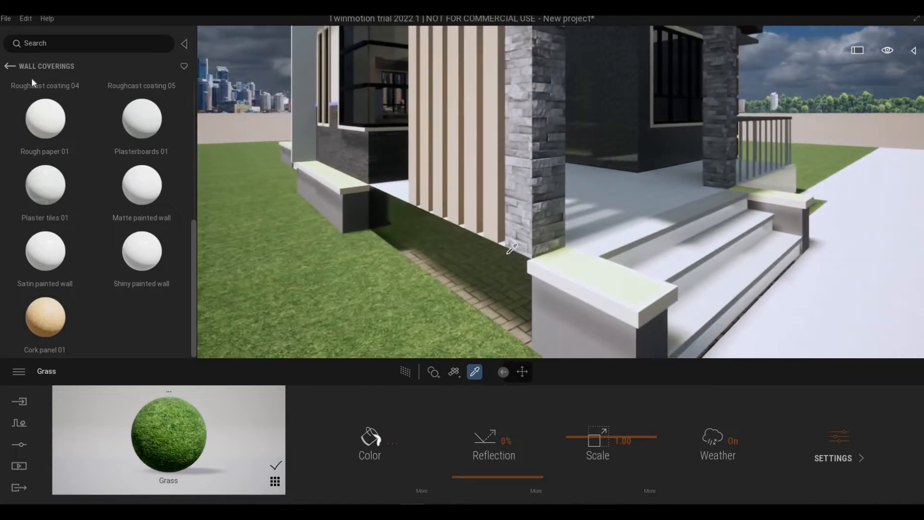
left_click(10, 67)
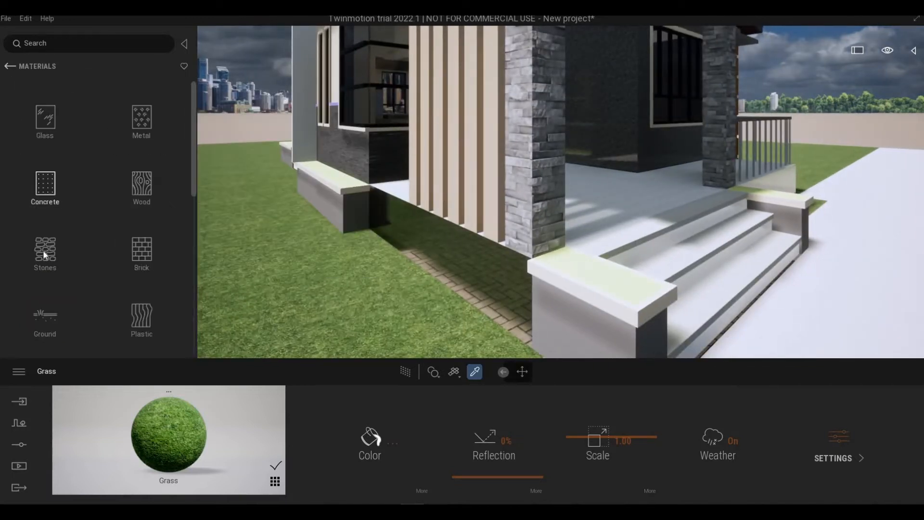
left_click(57, 317)
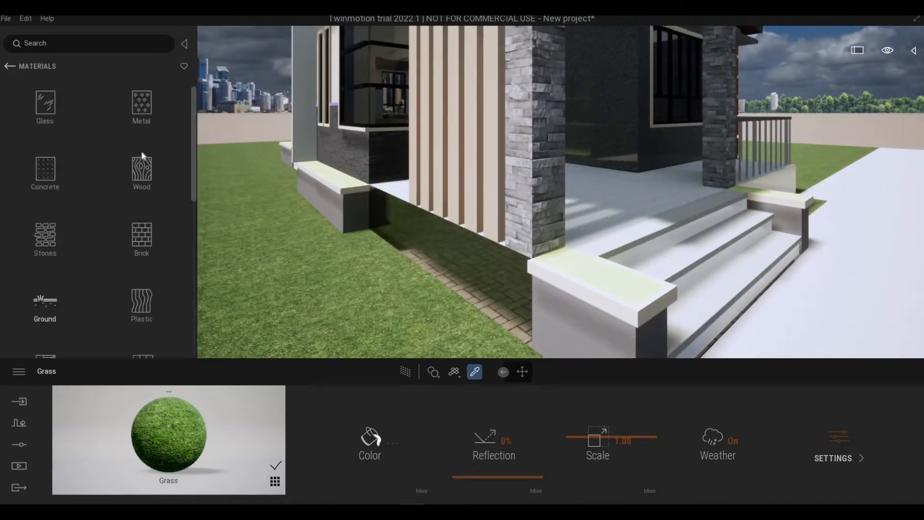
left_click(132, 123)
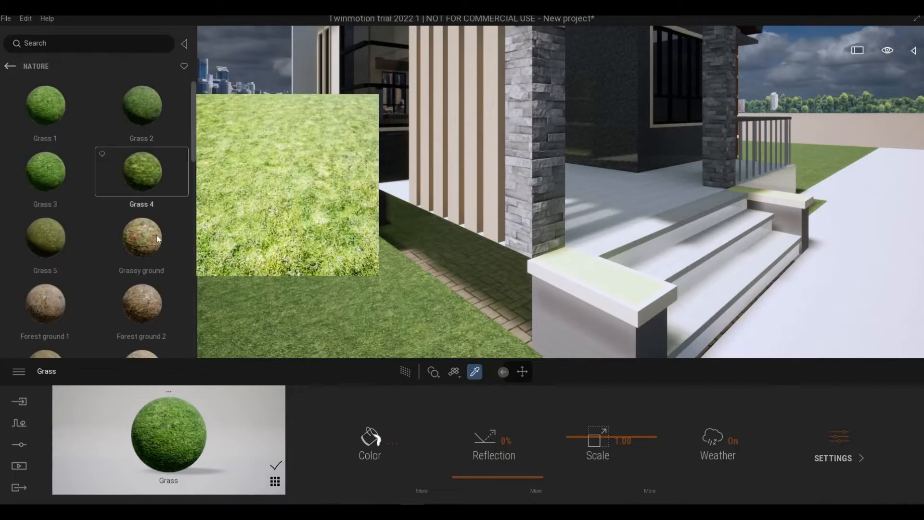
key("d")
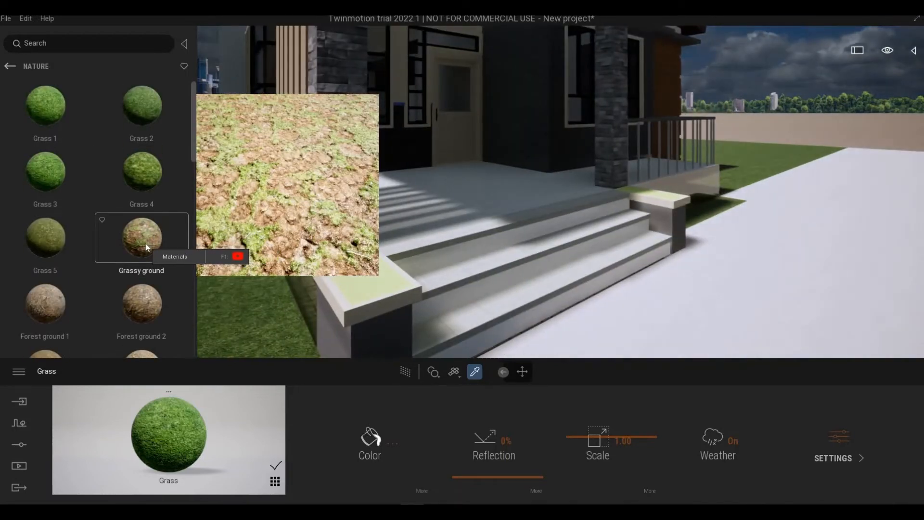
left_click_drag(143, 239, 354, 280)
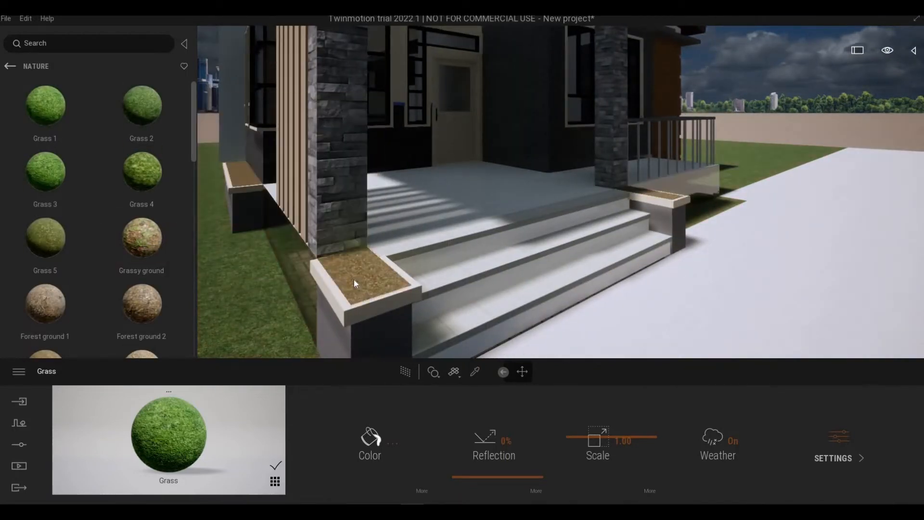
- Check the Grassy ground material in the planter boxes along the porch and the front wall
key("a")
key("d")
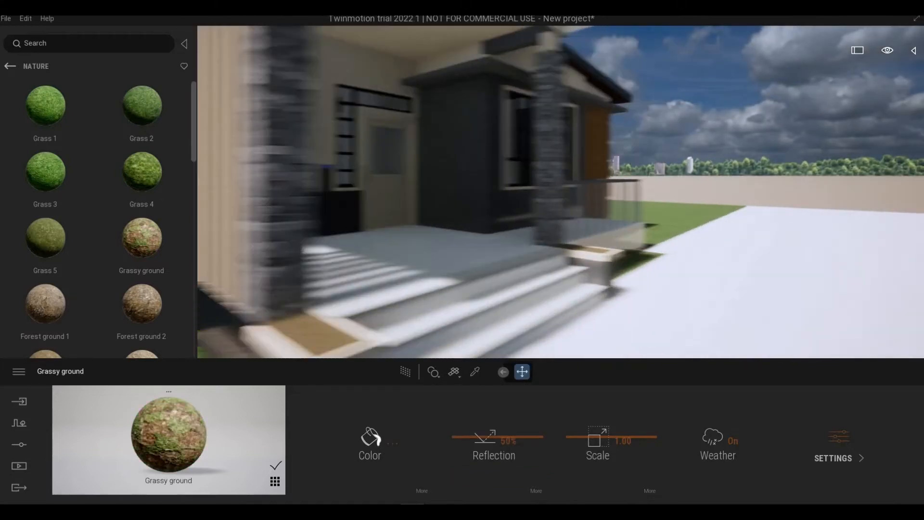
key("d")
key("s")
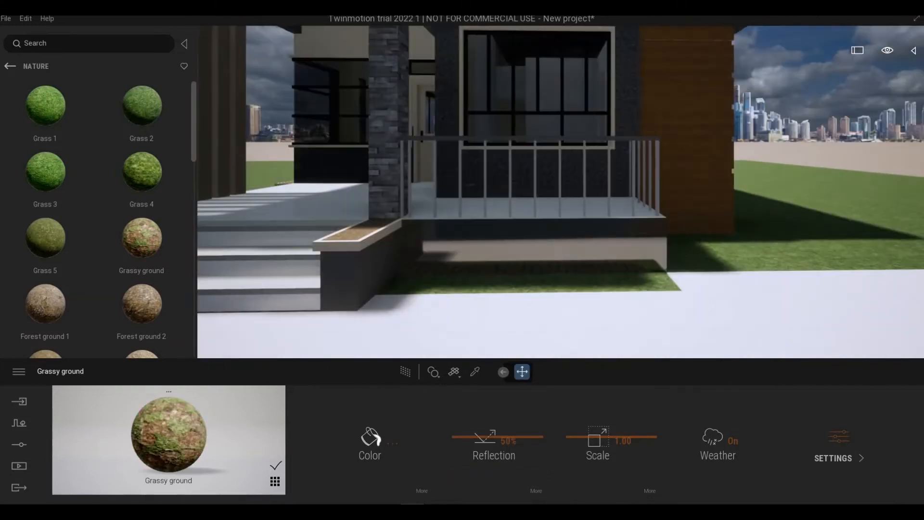
key("a")
key("a")
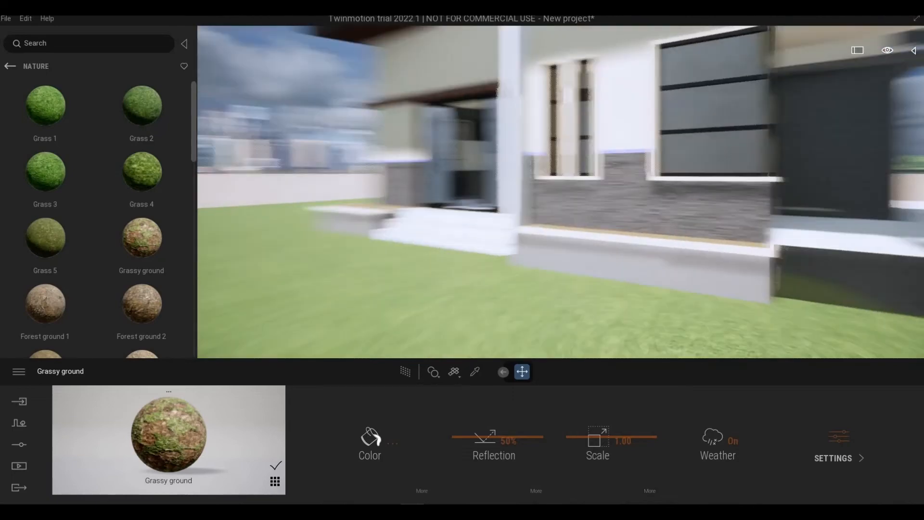
key("w")
key("d")
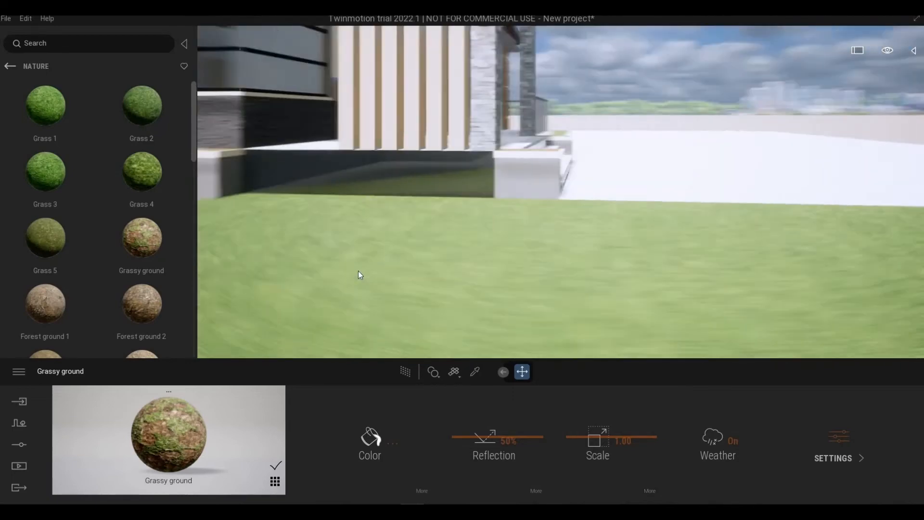
right_click_drag(358, 274, 284, 270)
key("d")
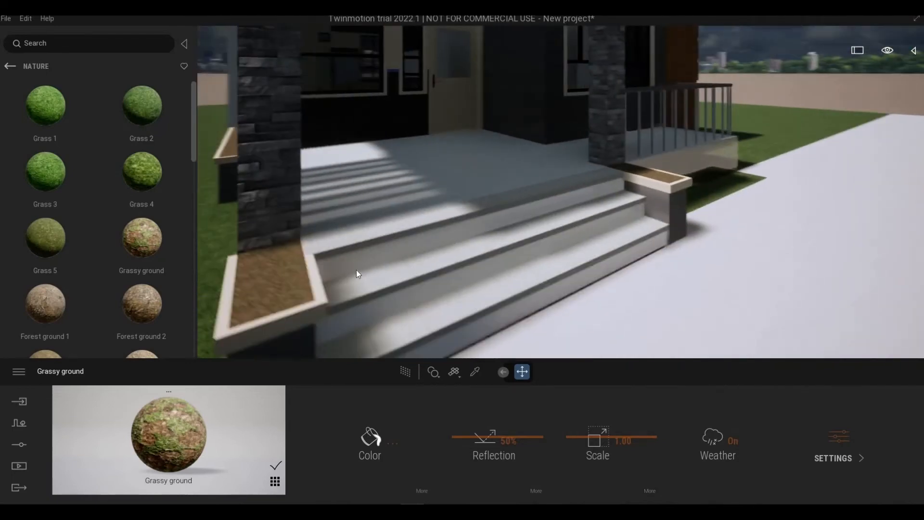
key("a")
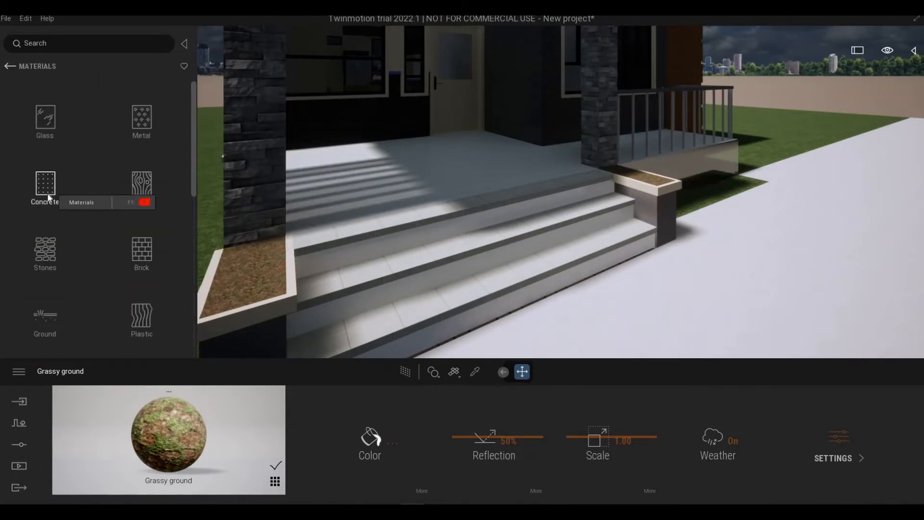
- Apply the Grey sandstone stone material to the porch floor
left_click(46, 261)
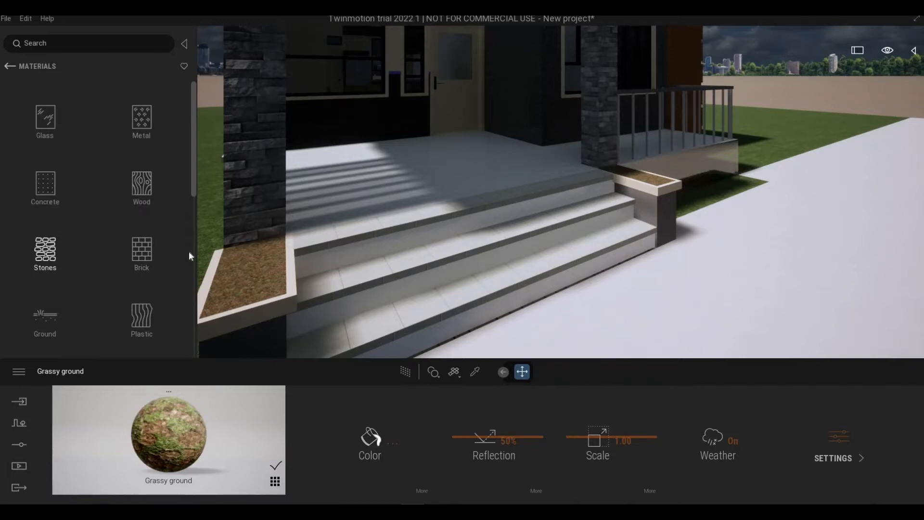
mouse_move(145, 257)
scroll(146, 260, "down", 8)
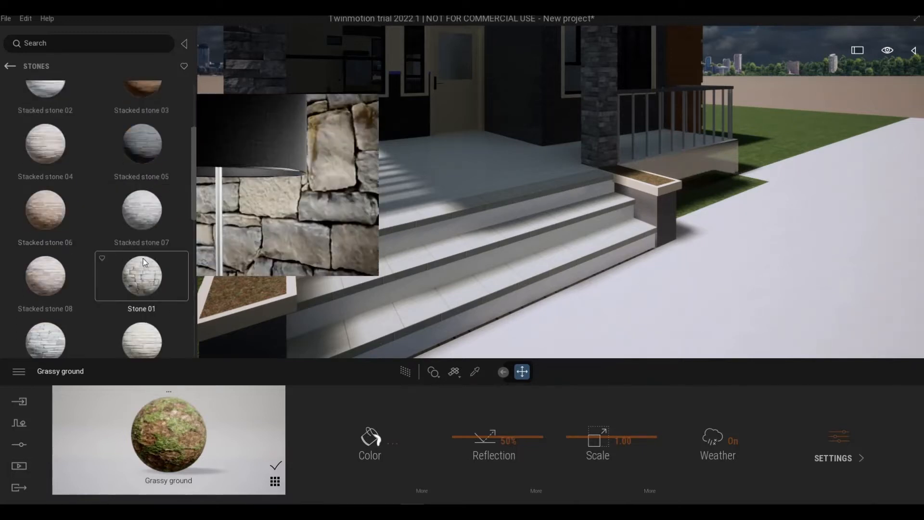
scroll(143, 259, "down", 5)
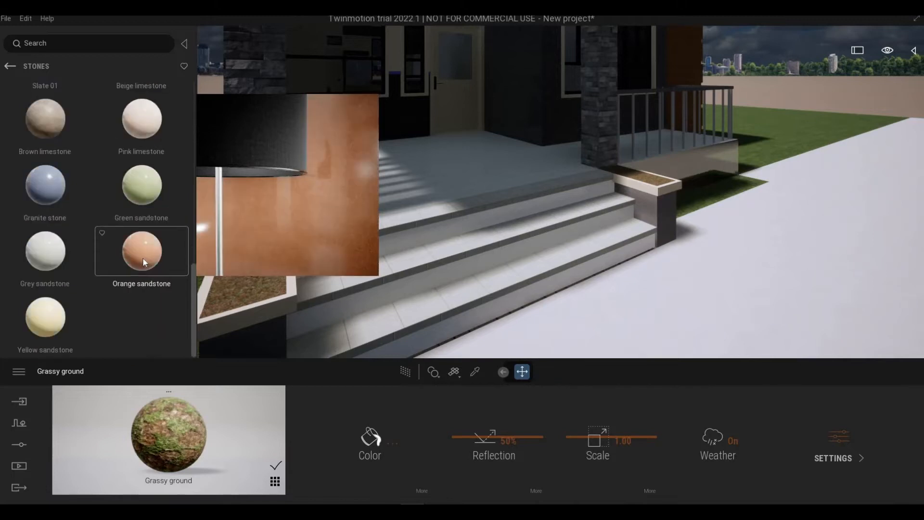
scroll(75, 201, "up", 1)
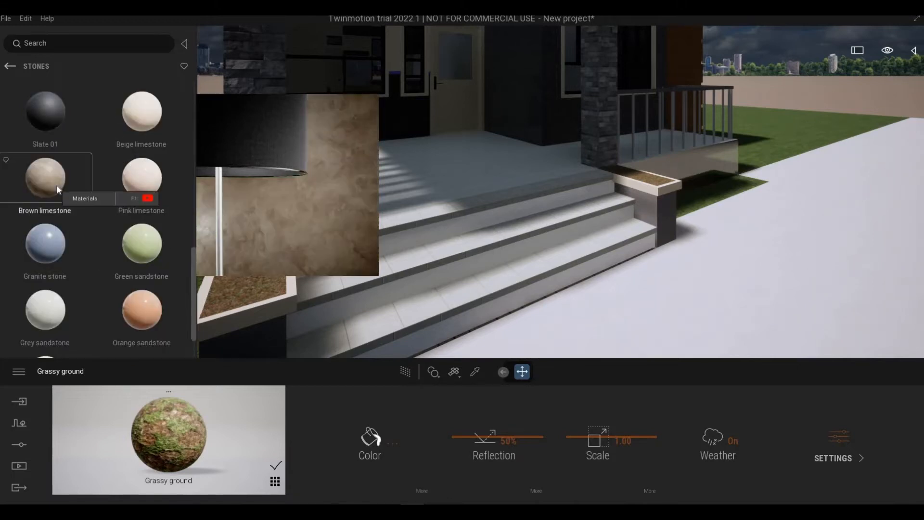
left_click_drag(362, 227, 392, 202)
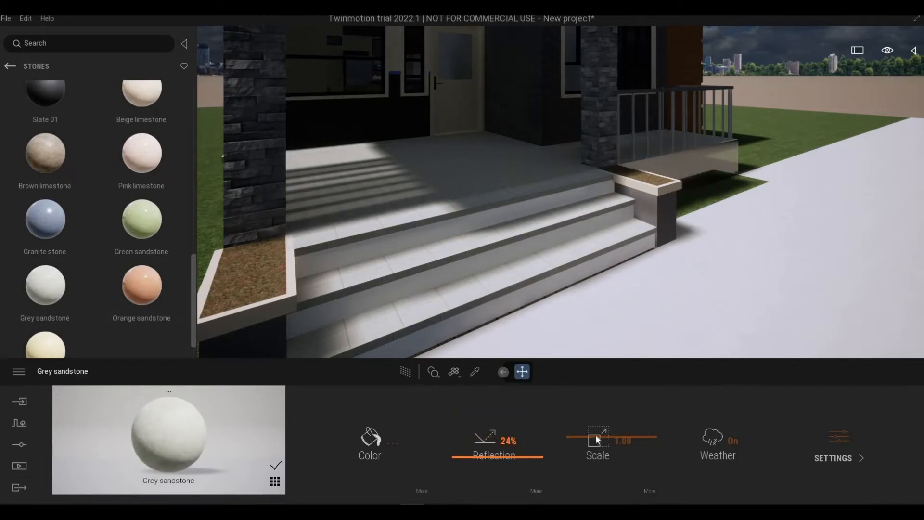
- Set the Grey sandstone texture scale to 2.15 and check it on the porch floor up close
left_click_drag(597, 436, 597, 433)
key("w")
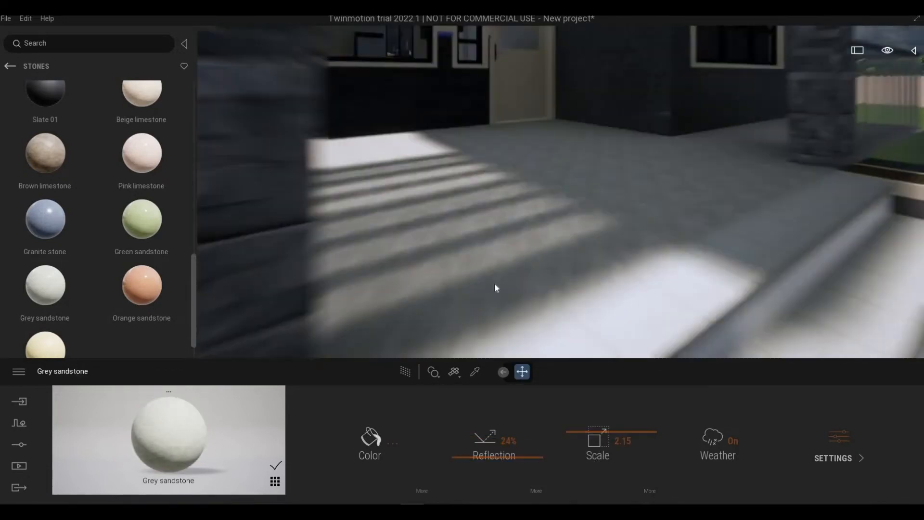
key("d")
key("s")
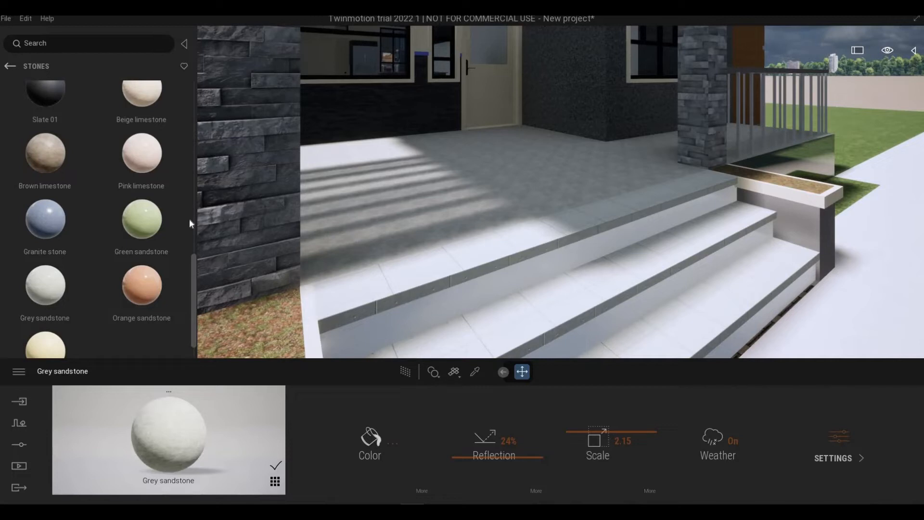
- Sample the porch floor's material, apply the Grey sandstone to the porch step treads, and check the steps
left_click_drag(55, 168, 475, 374)
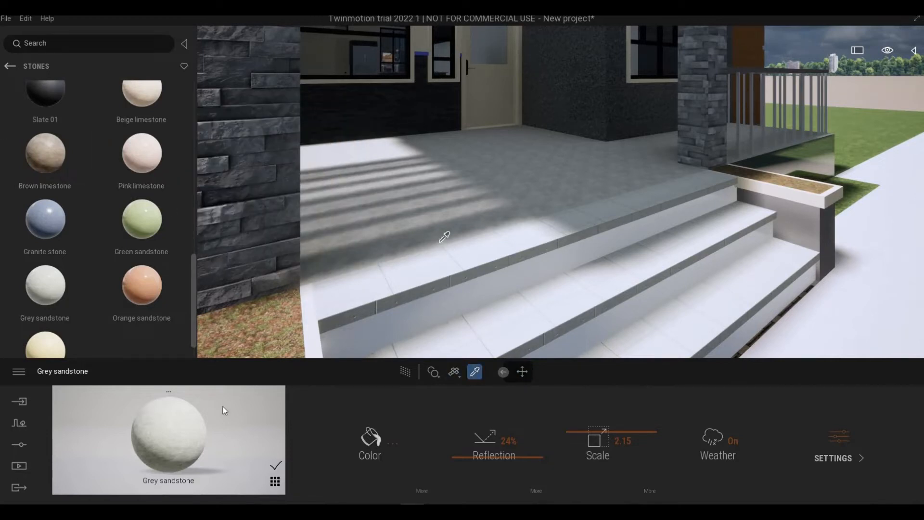
left_click(405, 292)
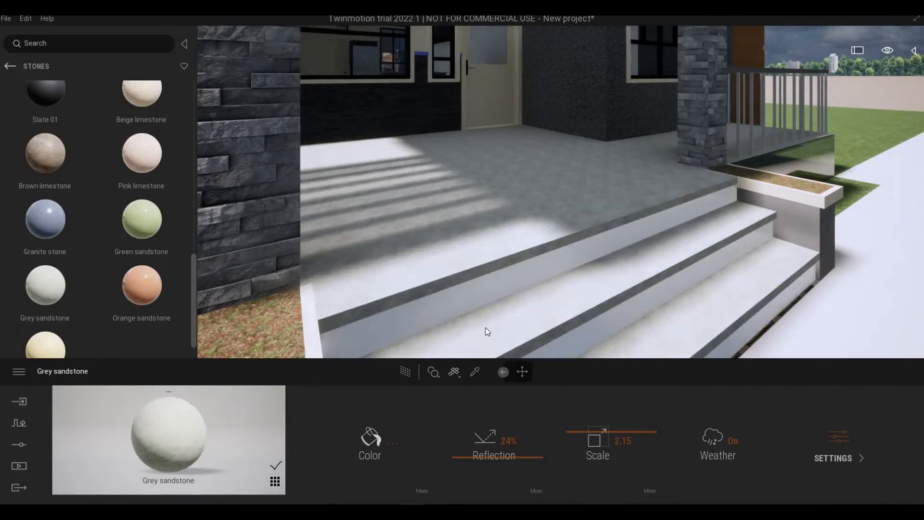
middle_click_drag(486, 324, 440, 299)
right_click_drag(440, 299, 404, 275)
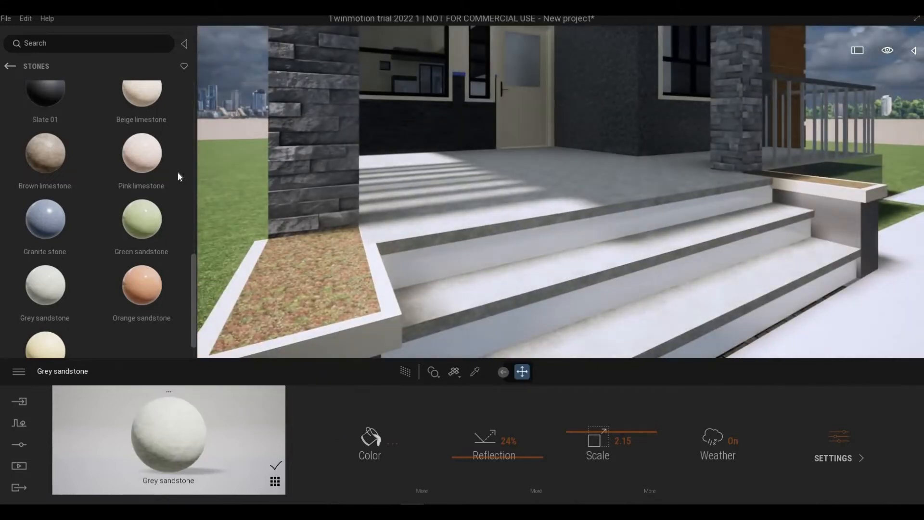
middle_click_drag(464, 327, 440, 325)
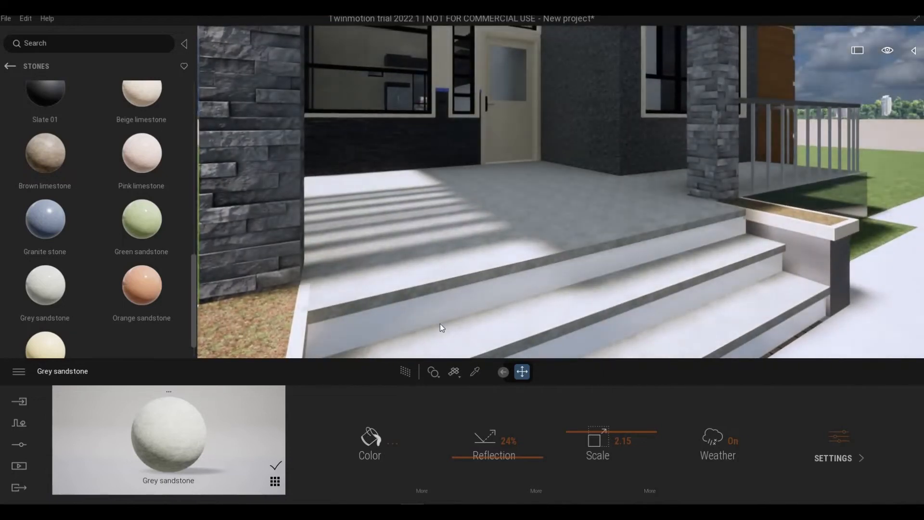
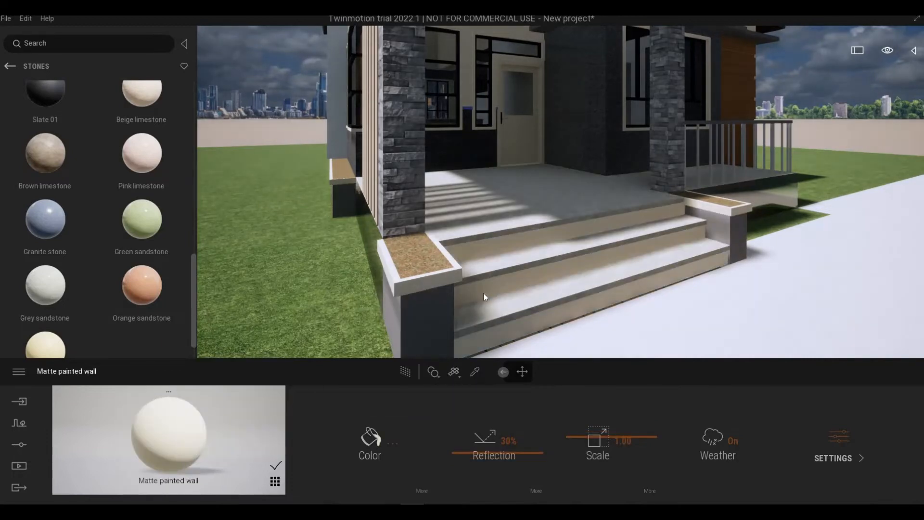
- Check the Grey sandstone on the steps by the sliding door and inspect the front of the house
middle_click_drag(337, 294, 462, 301)
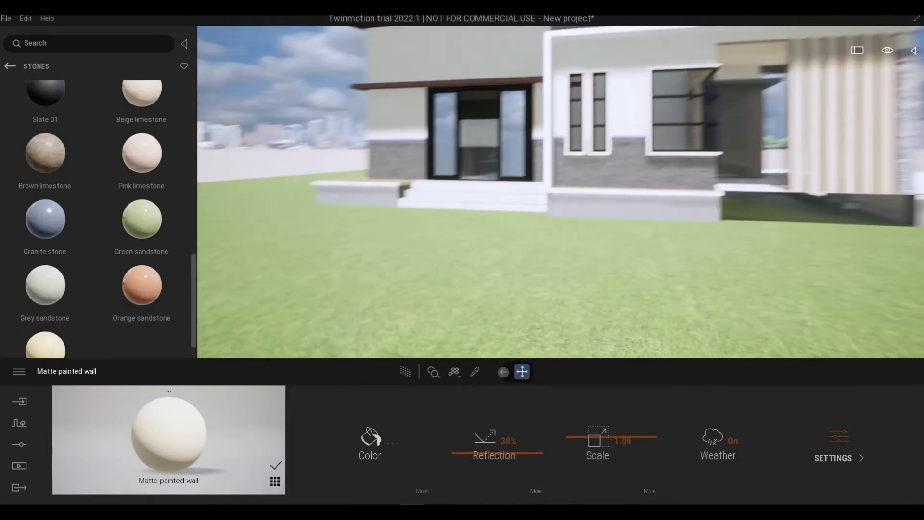
key("w")
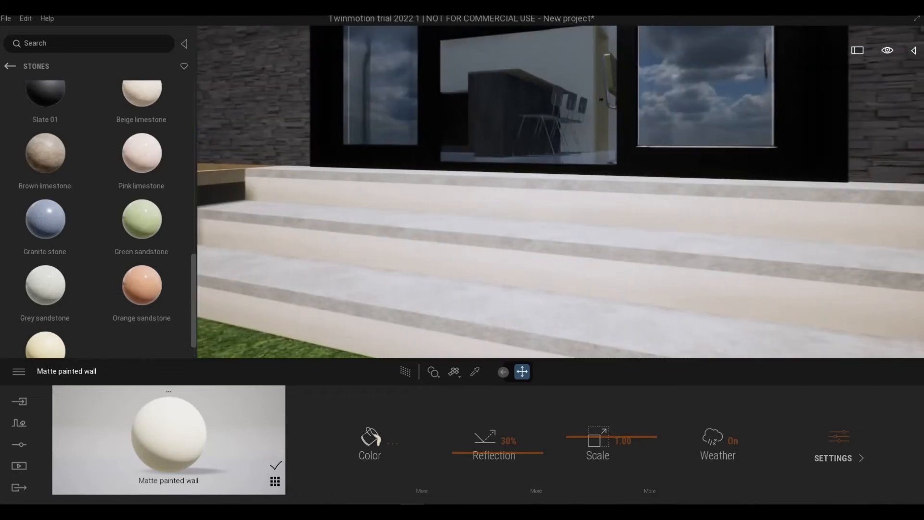
key("a")
right_click_drag(308, 308, 389, 322)
key("w")
key("d")
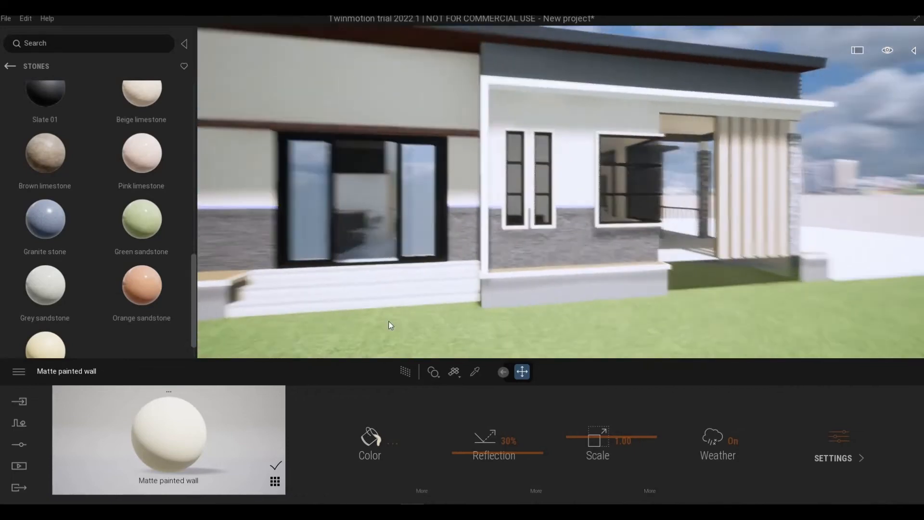
left_click_drag(389, 321, 386, 320)
right_click_drag(386, 320, 362, 302)
key("w")
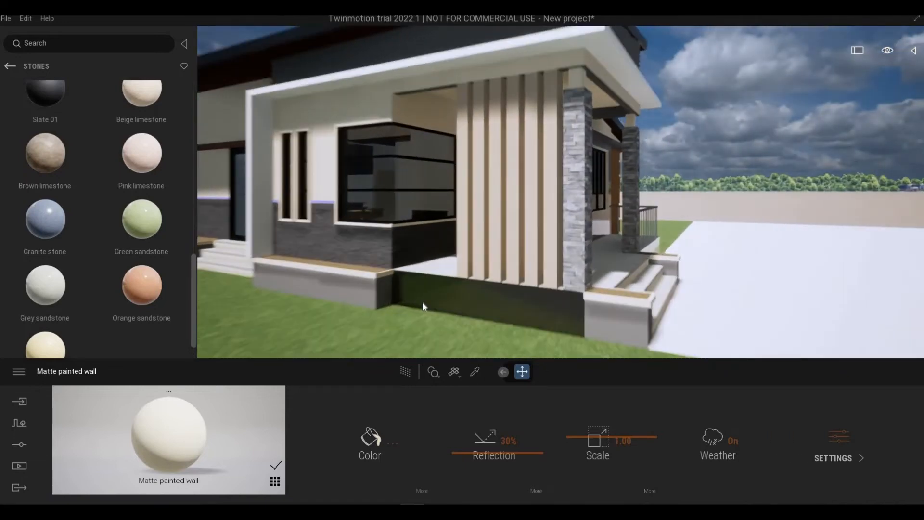
- Apply the Matte painted wall material to the white canopy frame above the front windows and porch
key("s")
key("e")
right_click_drag(422, 303, 402, 308)
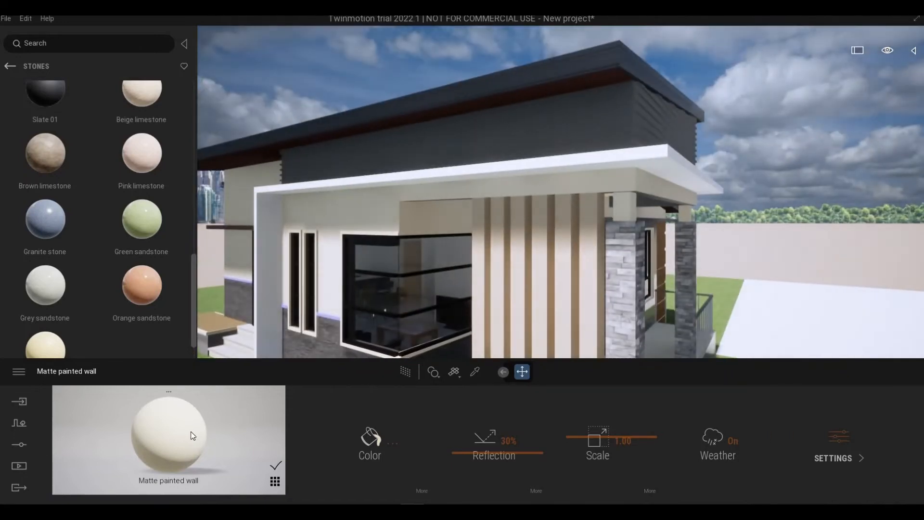
left_click_drag(384, 185, 386, 180)
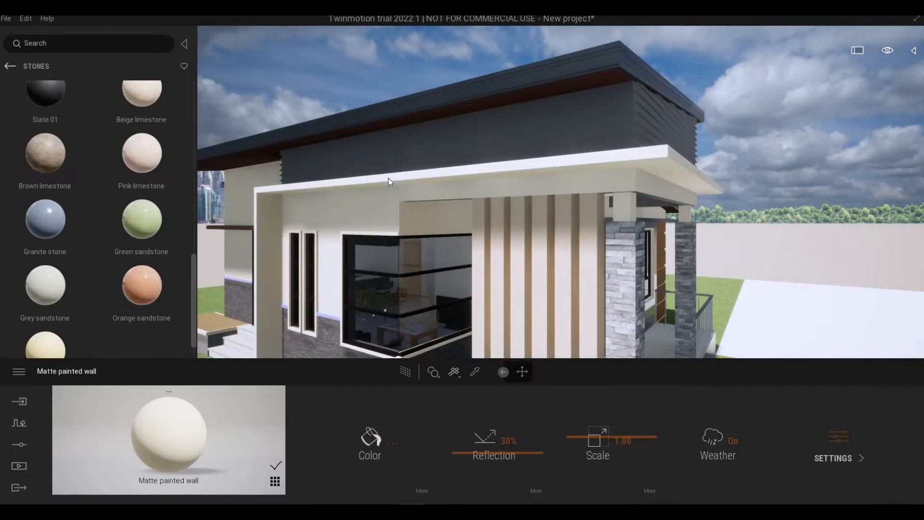
- Sample the grey Satin painted wall and apply it to the brick-textured ledge above the sliding door
key("d")
right_click_drag(501, 241, 487, 306)
key("w")
key("a")
key("a")
left_click(475, 373)
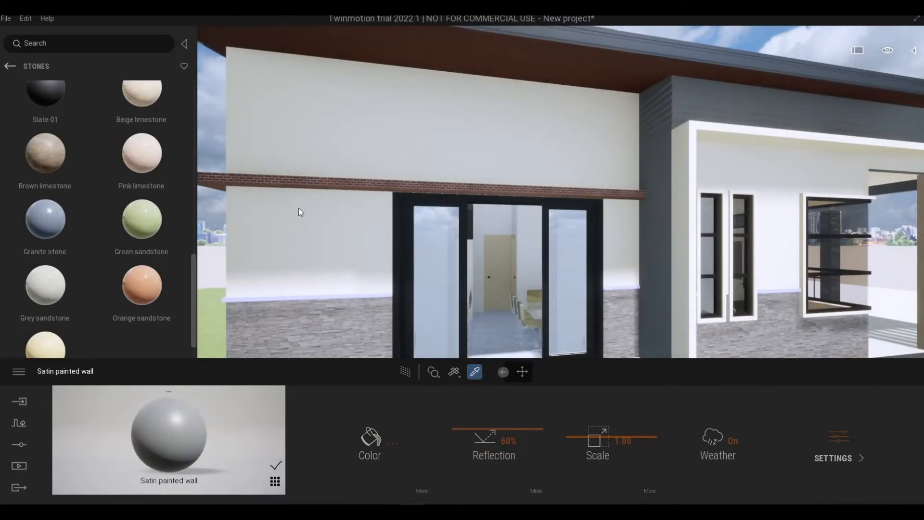
left_click_drag(304, 186, 280, 183)
- Examine the painted walls, stone cladding and door on the end wall around the corner from the sliding door
key("a")
right_click_drag(280, 183, 226, 290)
key("d")
key("a")
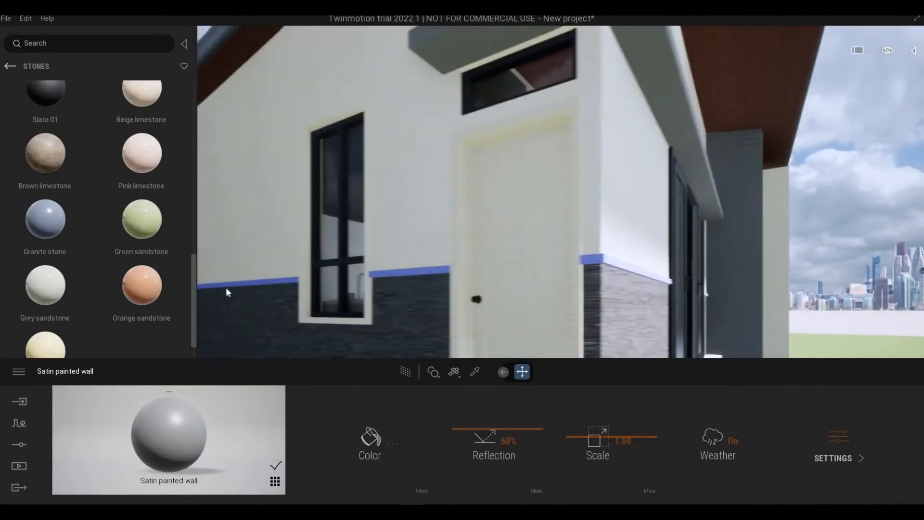
key("s")
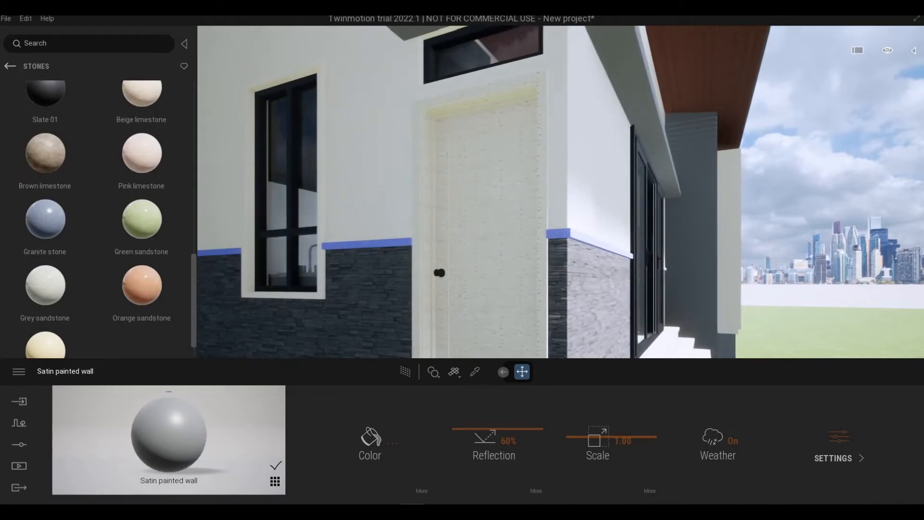
key("d")
right_click_drag(448, 263, 552, 303)
key("d")
- Apply the window wall's Gray Granite to the narrow strip beside the wood cladding and set the texture scale to 3.56
key("w")
key("d")
key("w")
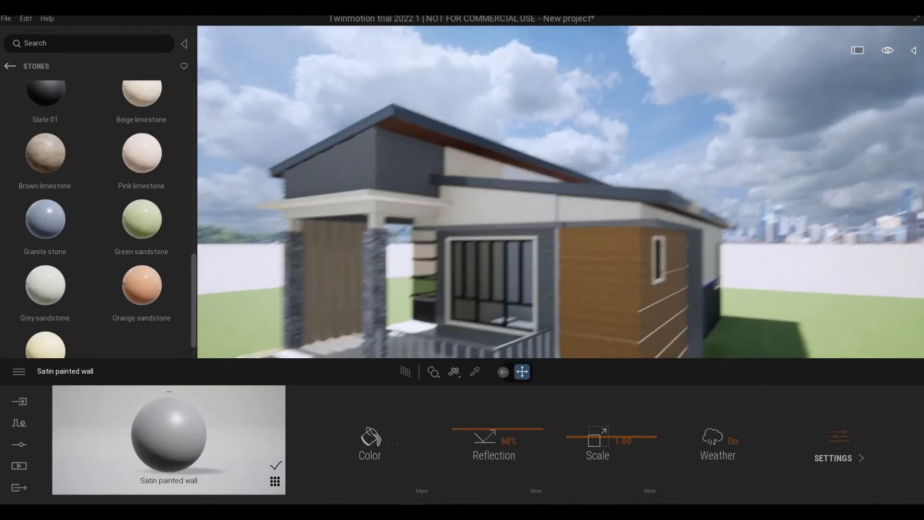
scroll(495, 294, "up", 5)
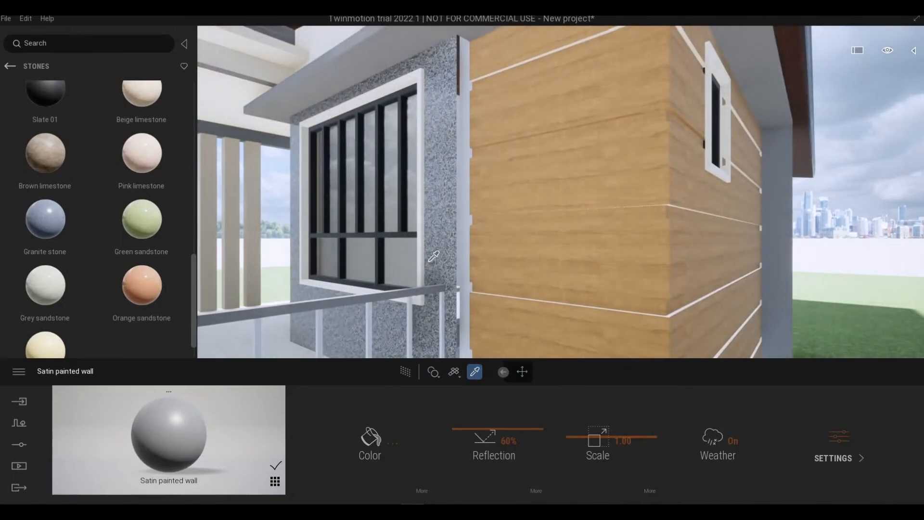
left_click_drag(169, 433, 463, 253)
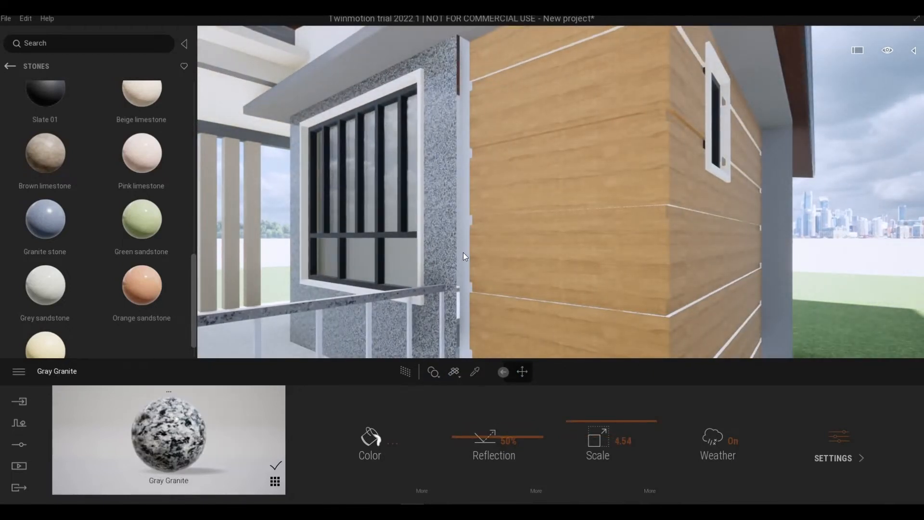
middle_click_drag(452, 285, 537, 285)
right_click_drag(537, 285, 573, 308)
right_click_drag(442, 285, 486, 282)
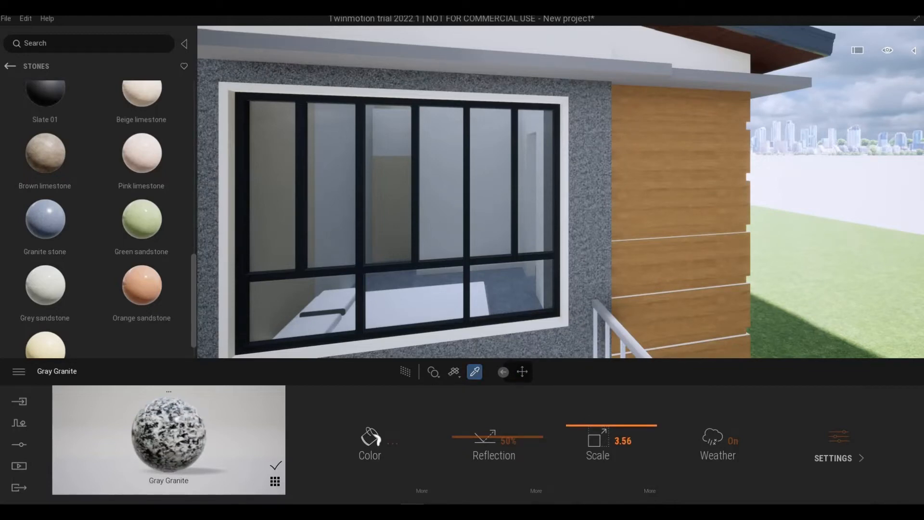
- Sample the Matte painted wall material beside the front door, and undo and redo the last change
right_click_drag(501, 275, 484, 248)
key("a")
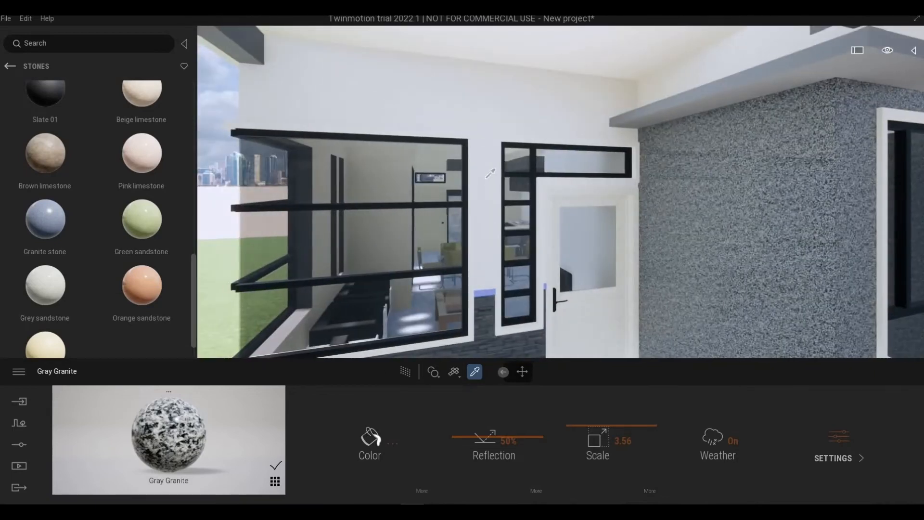
left_click(490, 173)
key("d")
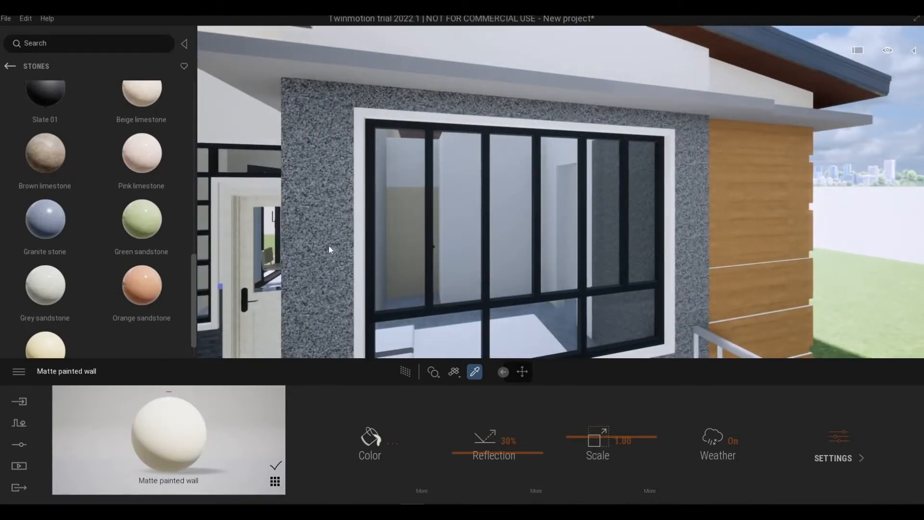
key("ctrl+z")
key("ctrl+y")
- Examine the wood cladding, painted walls and blue trim band along the side and rear of the house
key("d")
right_click_drag(684, 226, 577, 226)
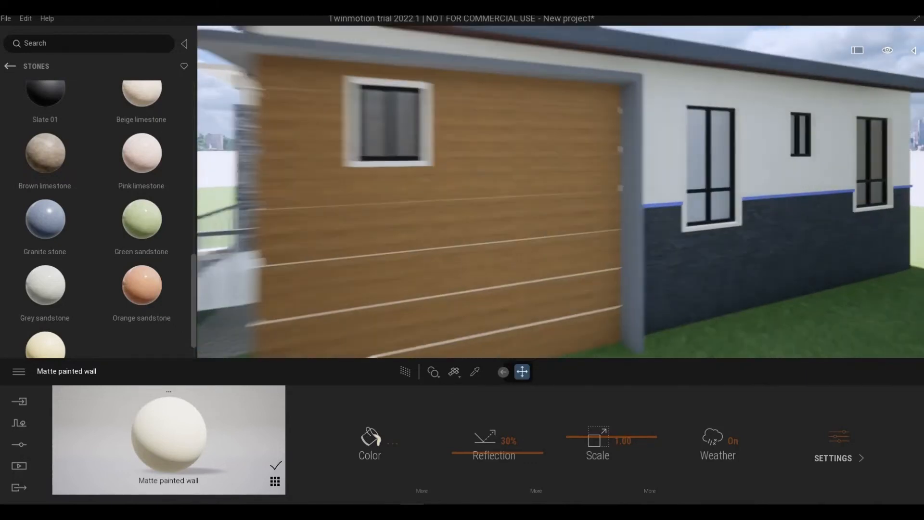
key("d")
right_click_drag(698, 224, 602, 226)
key("d")
key("w")
key("d")
key("s")
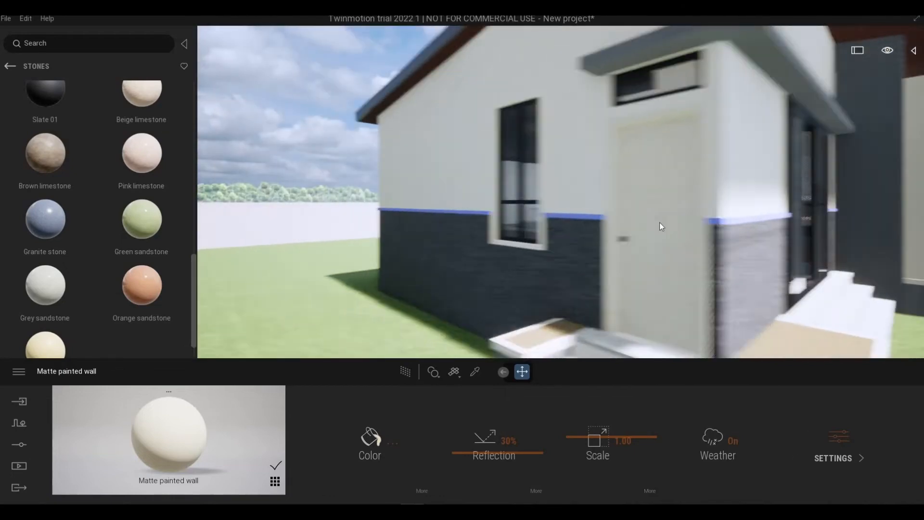
- Apply the Slate 01 stone material to the blue trim band above the stone cladding by the front windows
key("d")
right_click_drag(660, 227, 568, 172)
key("d")
key("s")
key("w")
key("s")
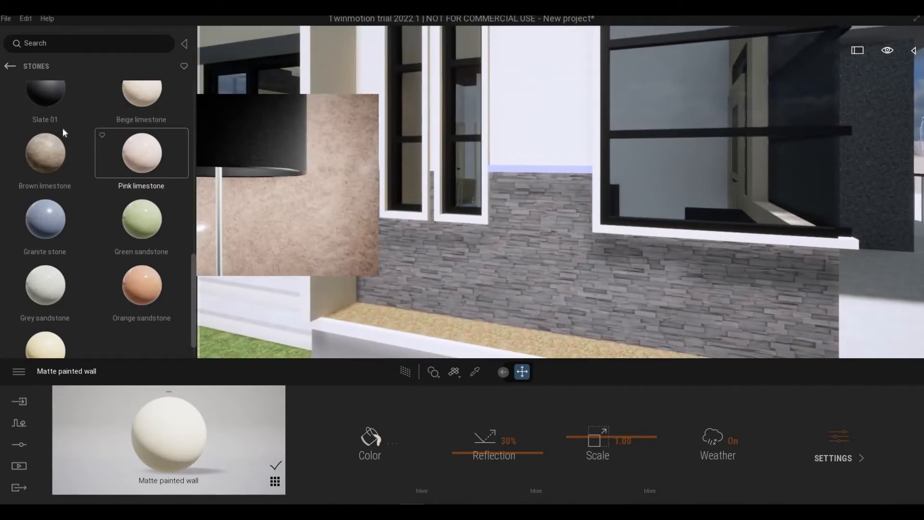
scroll(64, 131, "up", 1)
left_click_drag(65, 131, 523, 164)
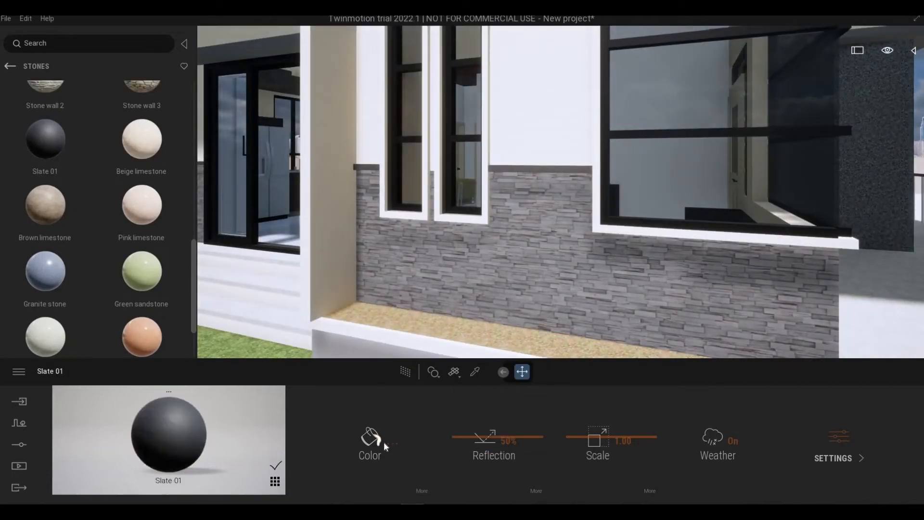
- Darken the Slate 01 color to #595959 and check the house exterior from a distance
left_click(381, 440)
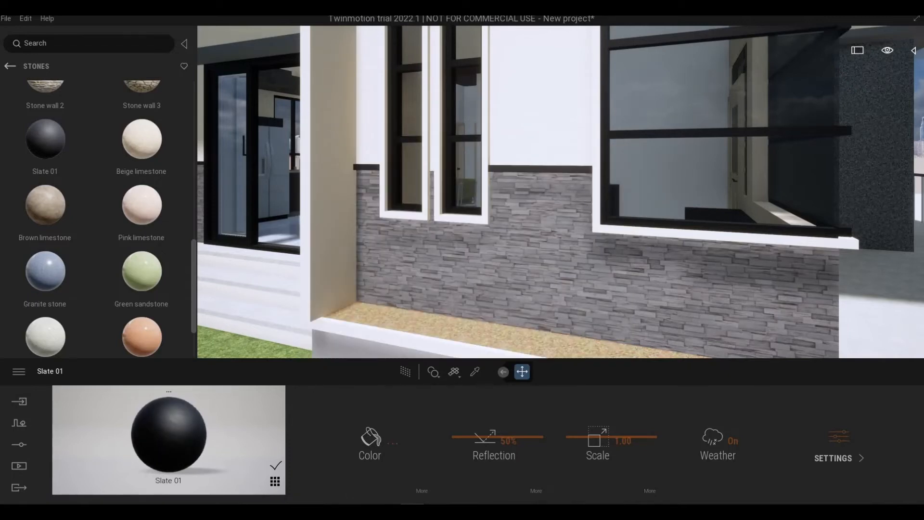
key("s")
right_click_drag(489, 276, 397, 274)
key("a")
key("d")
key("w")
key("s")
key("d")
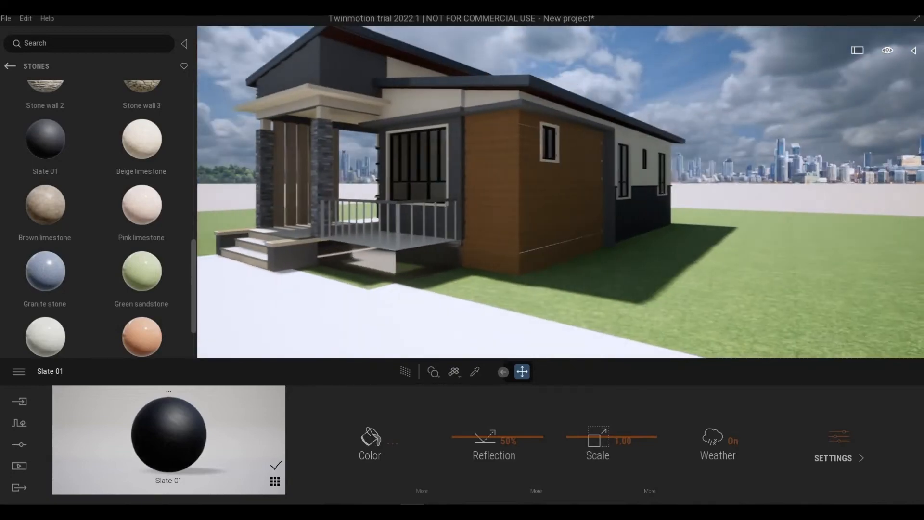
- Examine the porch, the glass-like foundation wall below the slat screen, and the planter box beside the steps
key("a")
key("w")
key("s")
key("d")
right_click_drag(397, 274, 526, 277)
key("w")
key("a")
key("d")
key("q")
key("e")
key("d")
key("a")
key("a")
key("q")
key("w")
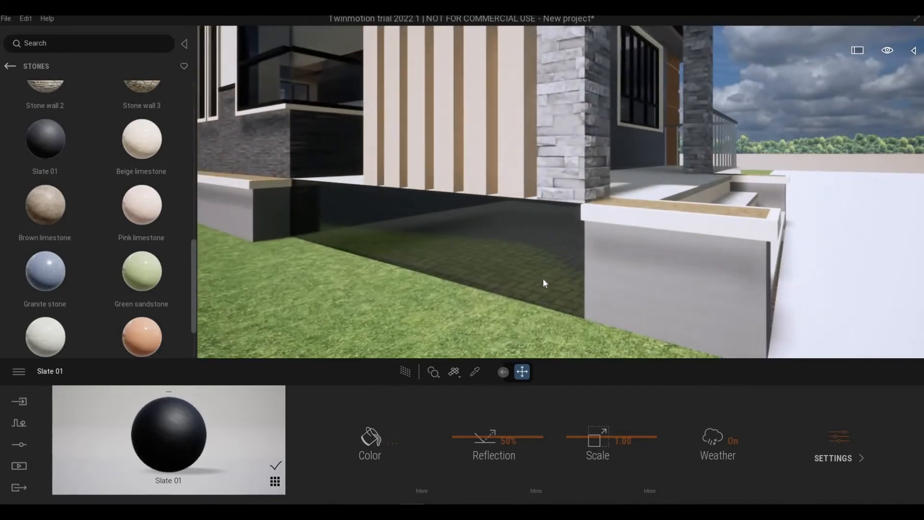
key("s")
key("d")
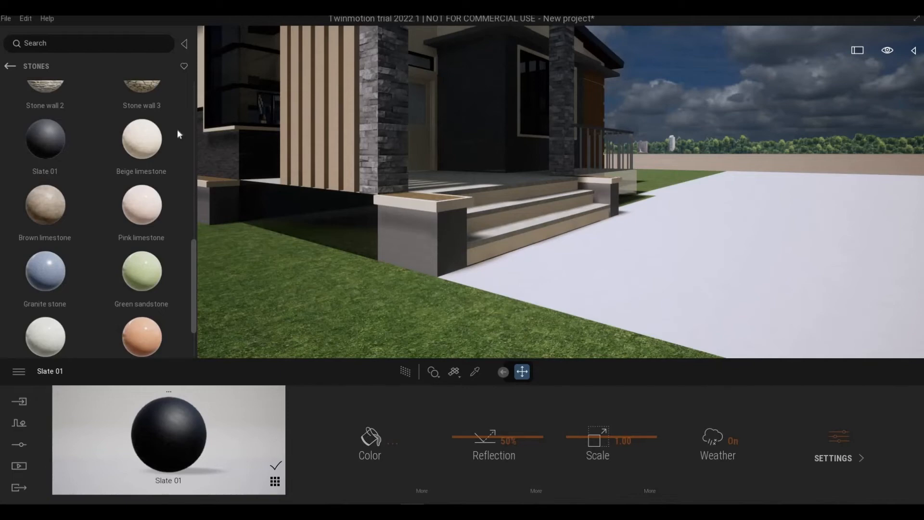
key("a")
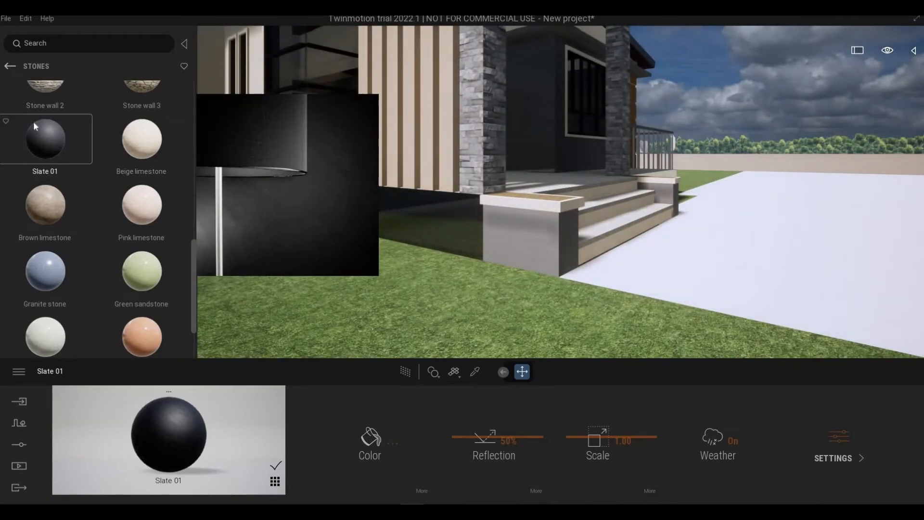
- Browse the stone and tile materials and apply Ceramic tiles 1 to the planter box walls
scroll(83, 185, "up", 1)
scroll(83, 187, "up", 2)
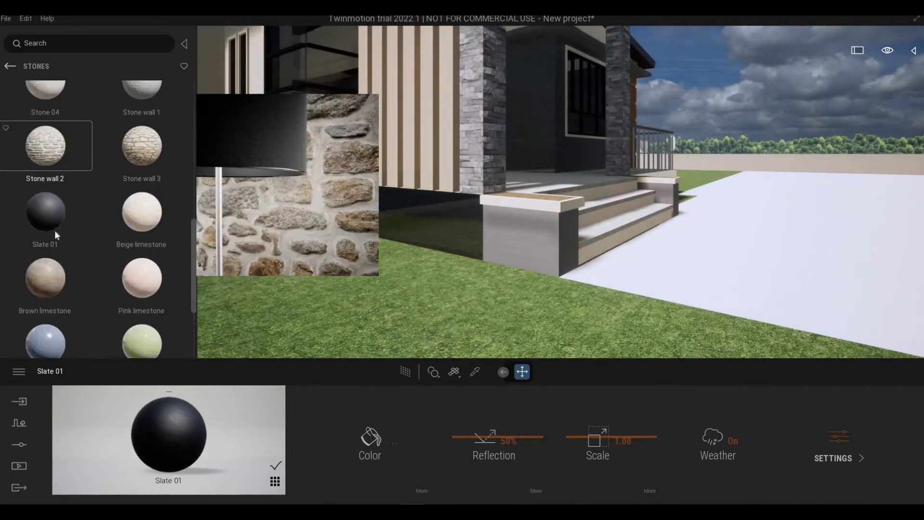
scroll(108, 233, "down", 3)
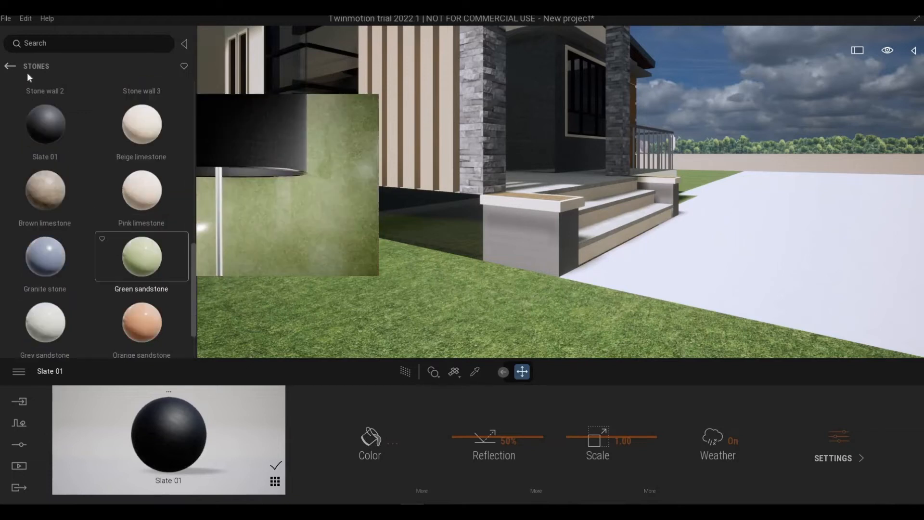
left_click(10, 67)
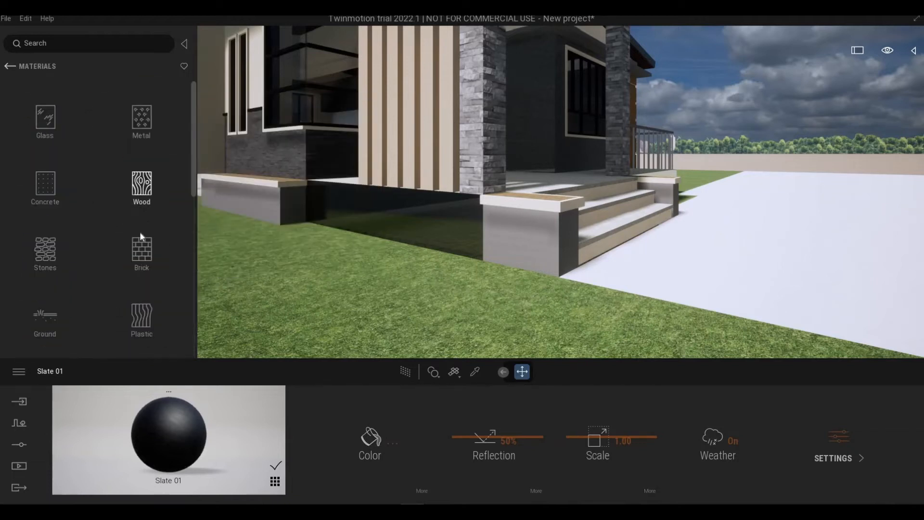
scroll(150, 287, "down", 7)
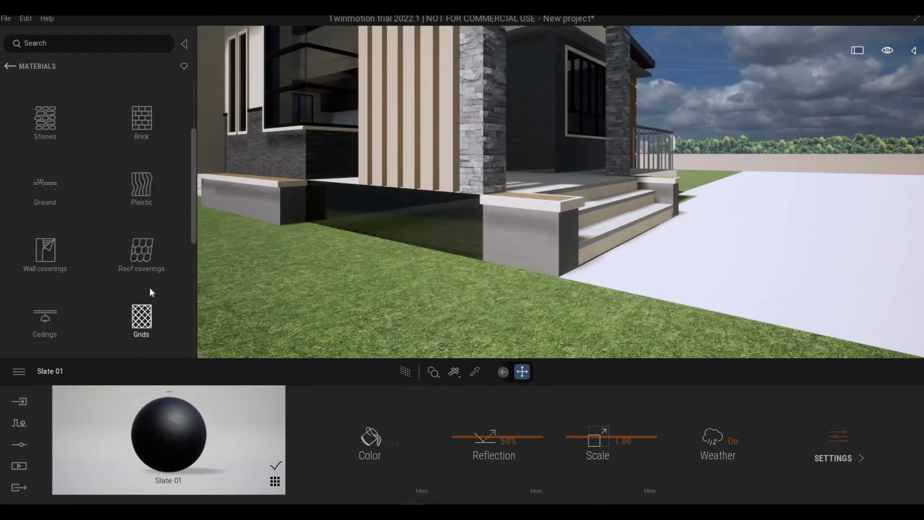
scroll(160, 293, "down", 3)
left_click(133, 218)
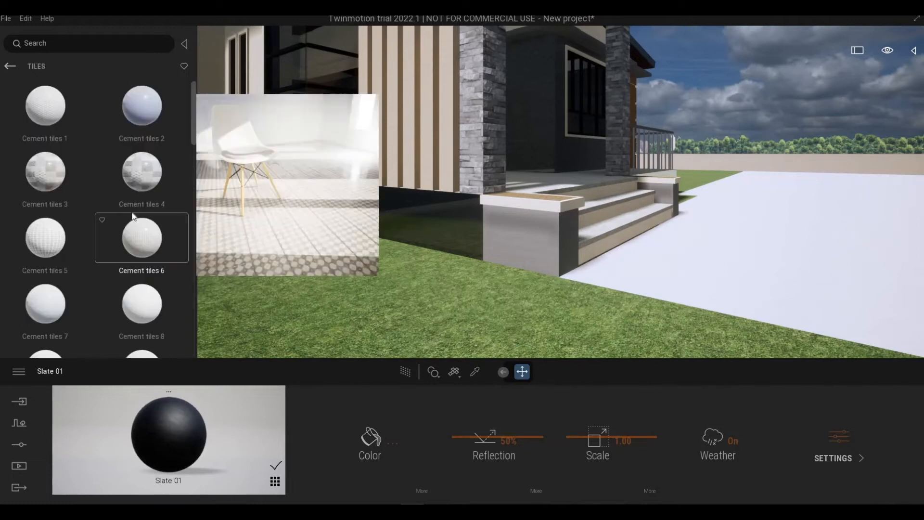
scroll(128, 244, "down", 7)
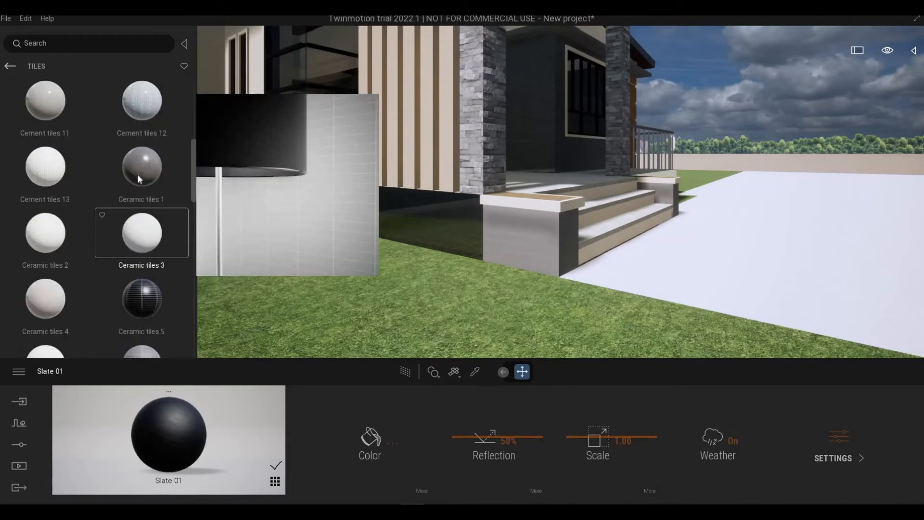
left_click_drag(138, 170, 512, 245)
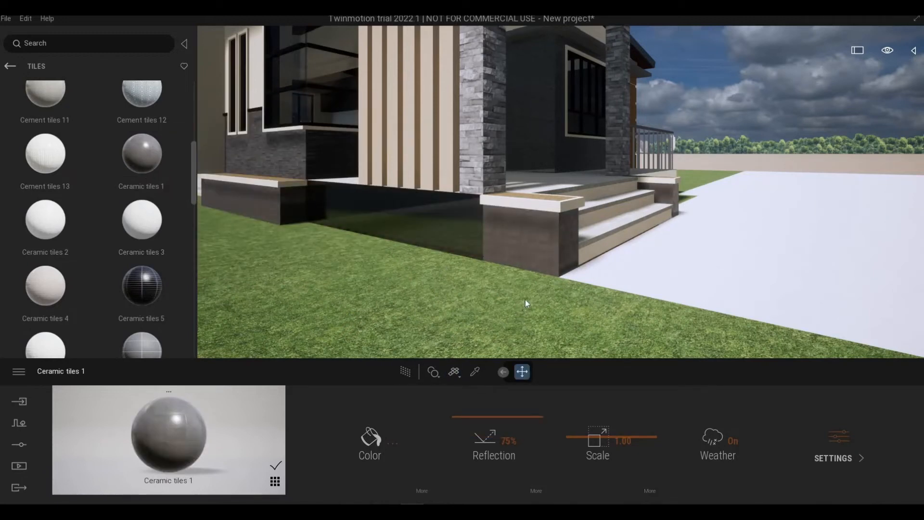
- Apply Ceramic tiles 1 to the foundation wall below the slat screen and check the base around the porch
key("w")
key("q")
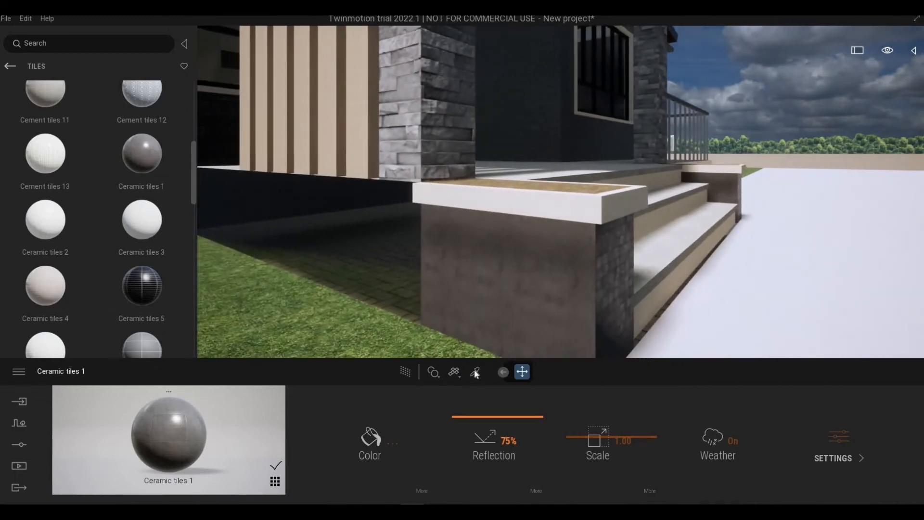
left_click_drag(350, 286, 349, 287)
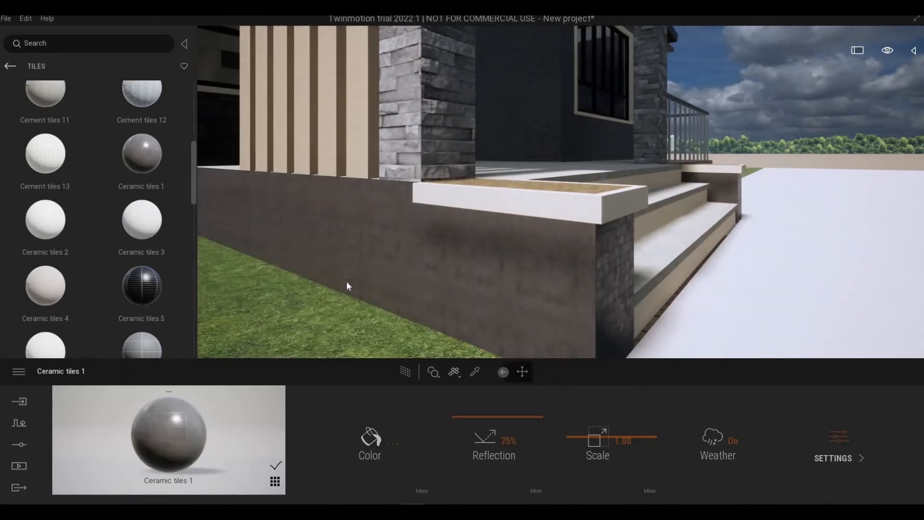
key("s")
key("w")
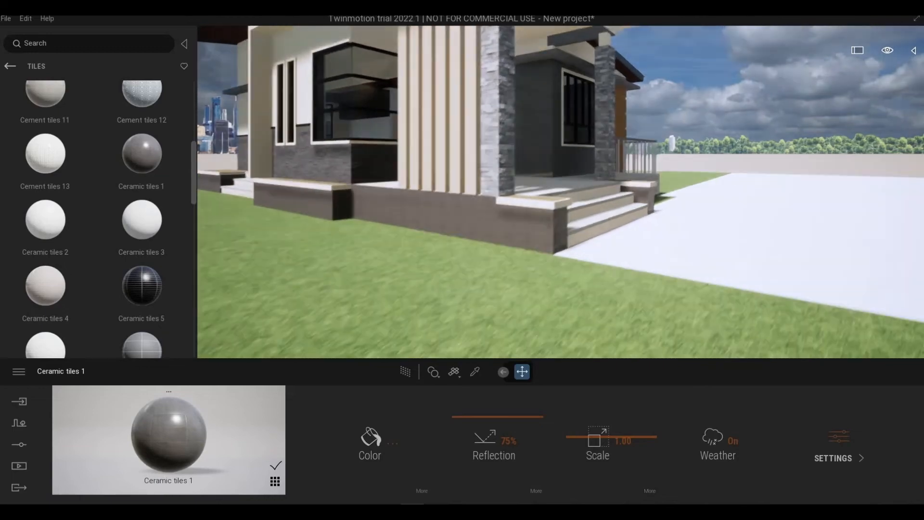
key("d")
key("w")
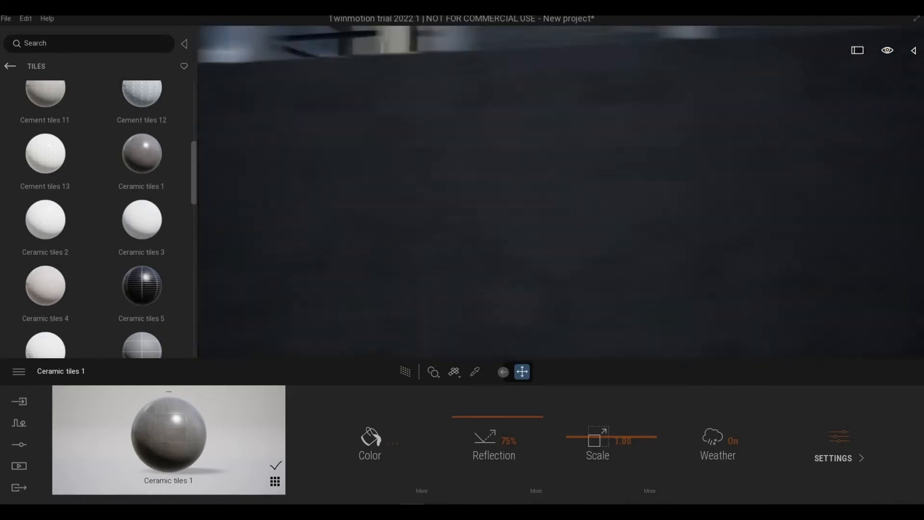
- Set the Ceramic tiles 1 reflection to 17% and its scale to 3.56 on the foundation and planter walls
key("s")
key("a")
right_click_drag(401, 296, 448, 377)
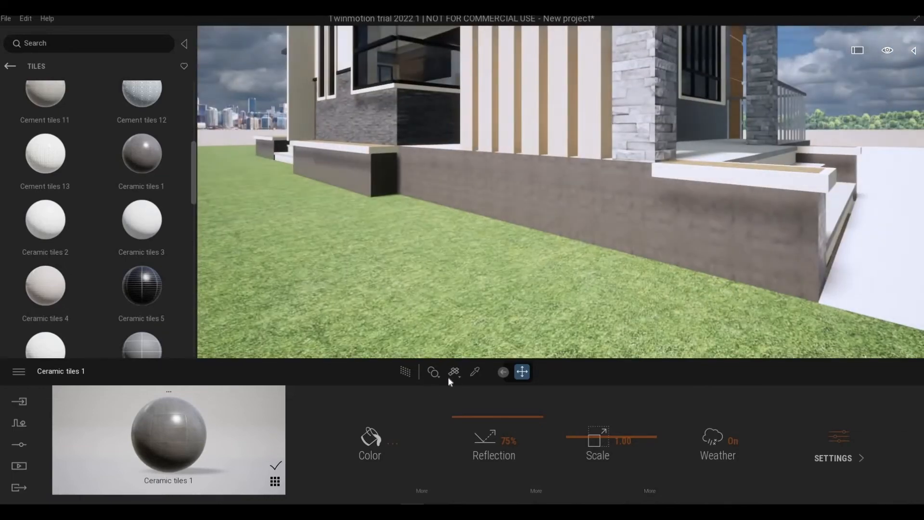
key("s")
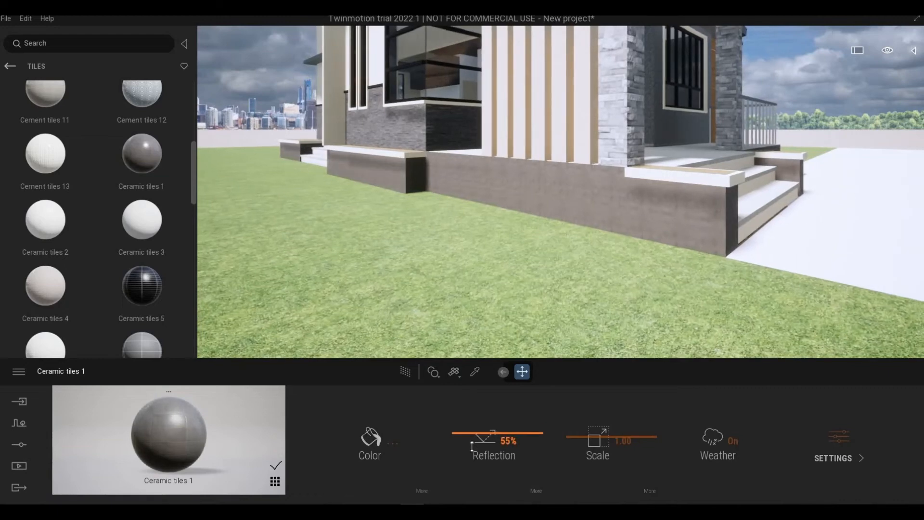
key("d")
mouse_move(522, 337)
right_mouse_down()
mouse_move(405, 313)
mouse_move(443, 300)
mouse_move(448, 332)
mouse_move(516, 333)
right_mouse_up()
key("w")
key("d")
key("e")
key("q")
key("e")
key("a")
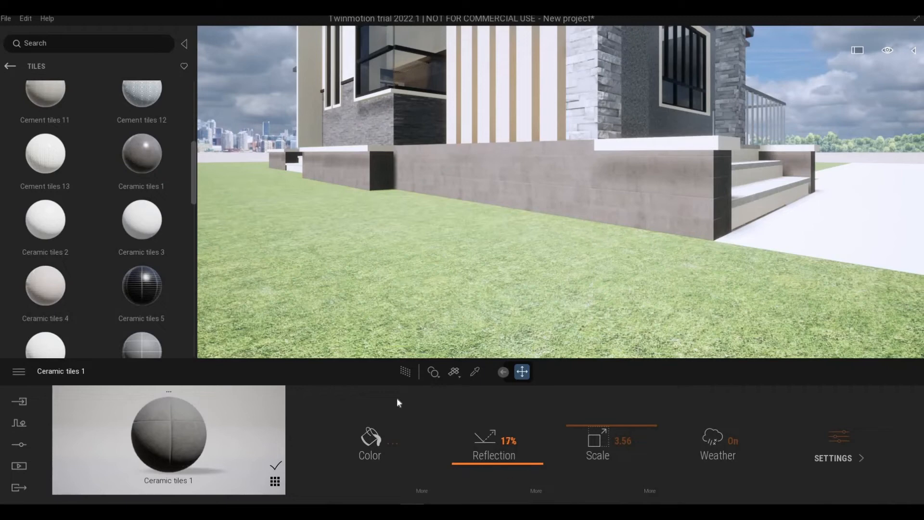
- Apply the black Aluminum material to the balusters of the porch railing
right_click_drag(374, 295, 496, 301)
mouse_move(343, 297)
middle_mouse_down("shift")
mouse_move(250, 299)
mouse_move(343, 296)
middle_mouse_up("shift")
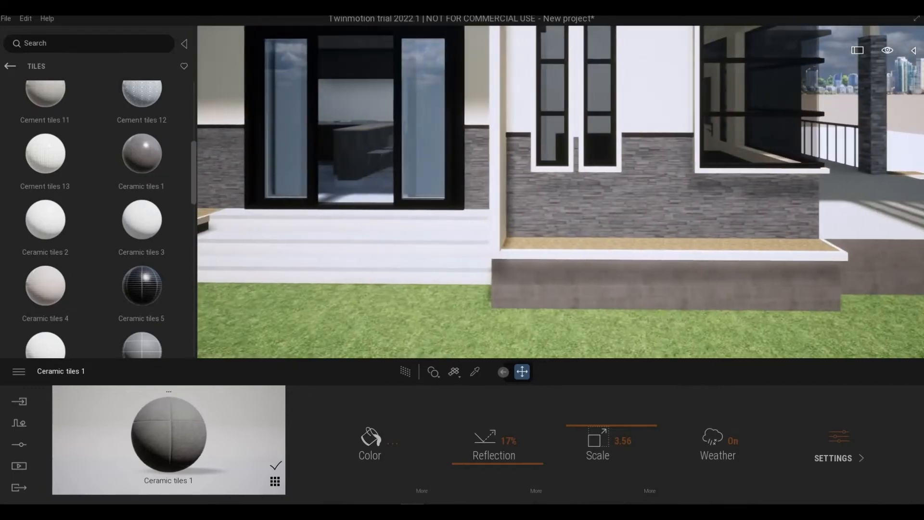
key("d")
scroll(145, 233, "down", 2)
key("d")
right_click_drag(557, 207, 399, 192)
key("d")
right_click_drag(598, 207, 540, 218)
key("w")
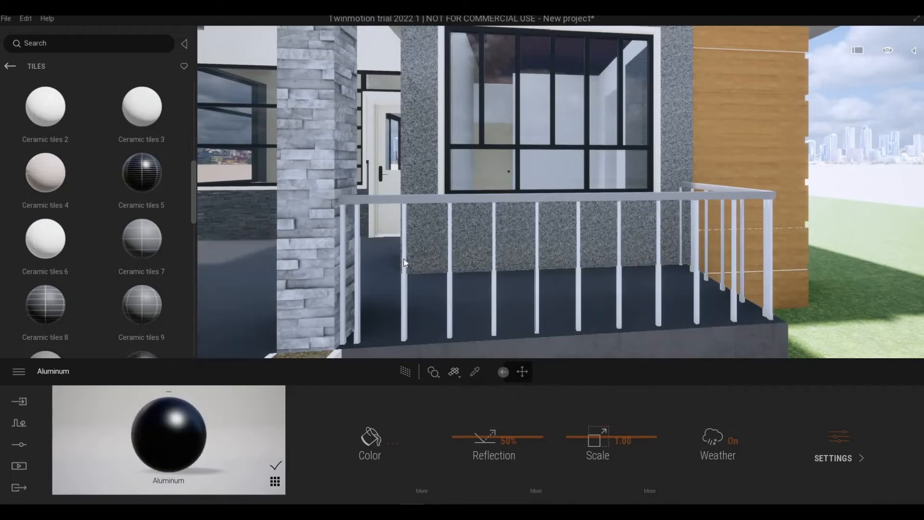
left_click(406, 256)
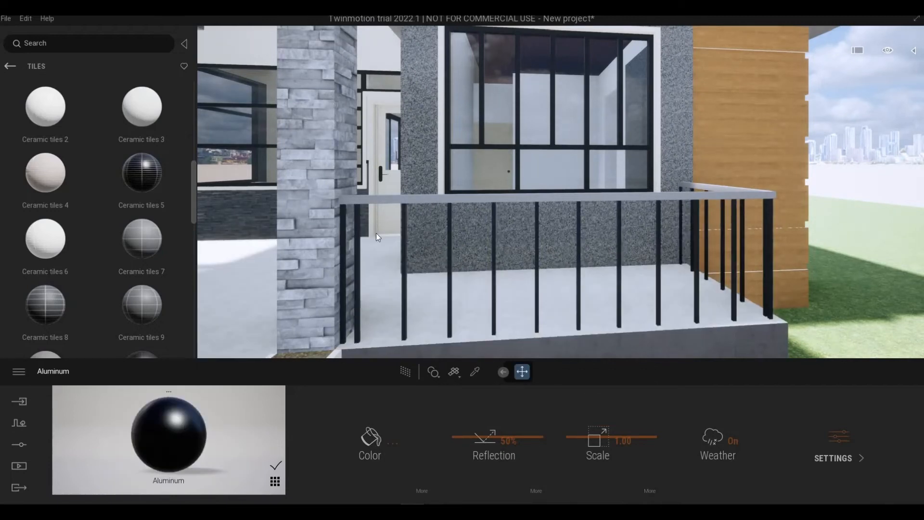
- Undo the stray material change and apply Aluminum to the top rail of the porch railing
key("ctrl+z")
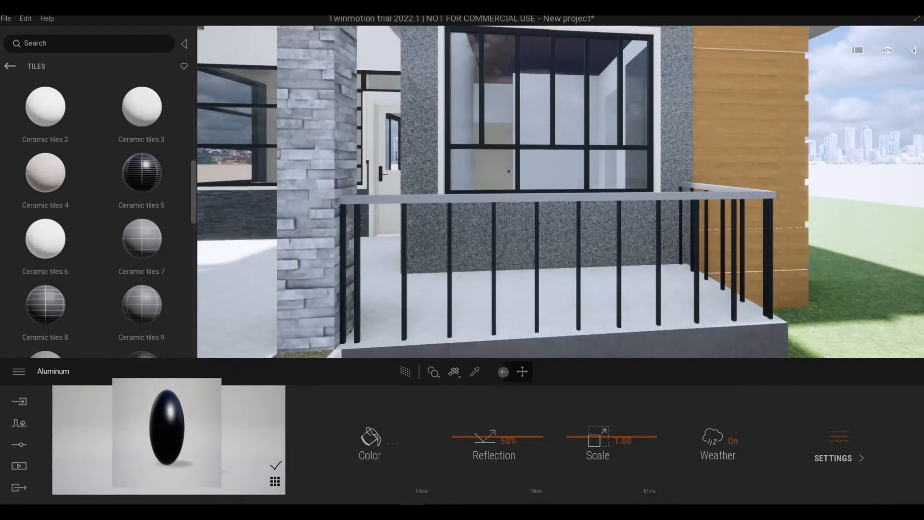
key("s")
key("a")
right_click_drag(480, 303, 521, 294)
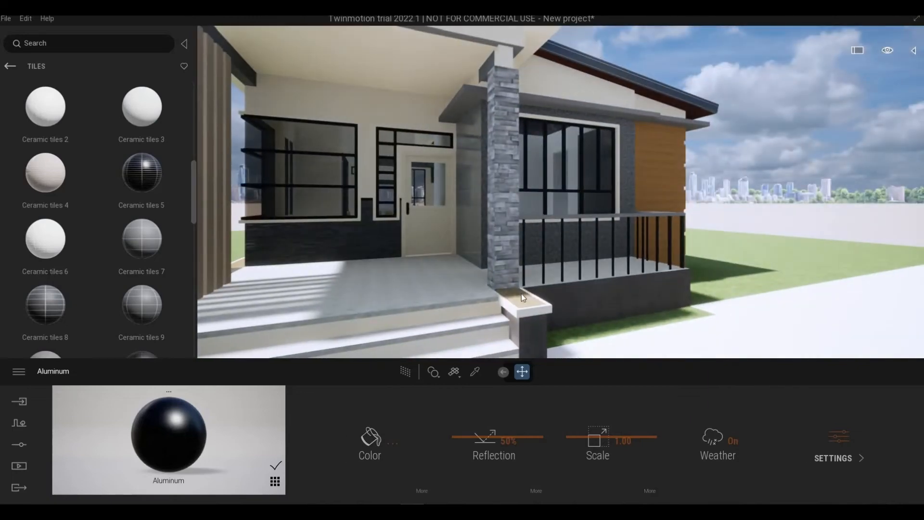
key("d")
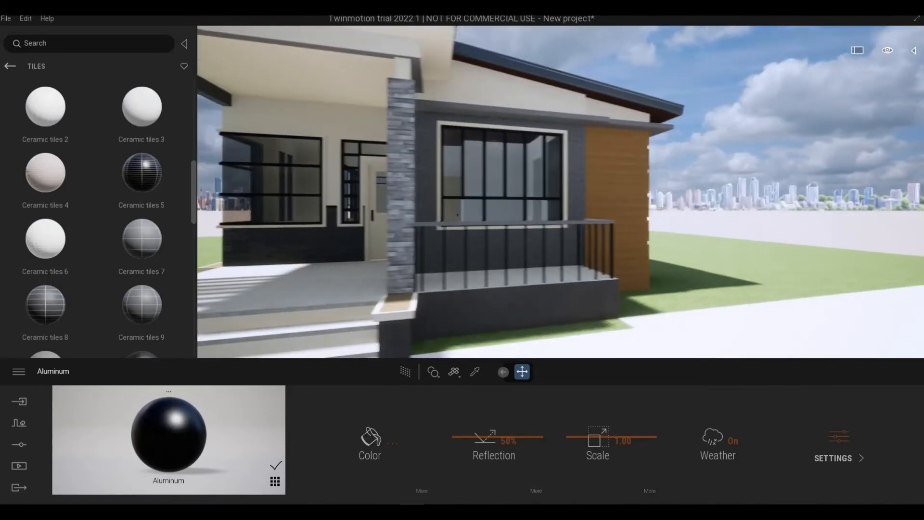
- Examine the porch canopy and its beams, and sample the Matte painted wall material there
key("s")
right_click_drag(521, 294, 607, 281)
key("a")
key("e")
key("w")
key("d")
key("q")
key("s")
key("a")
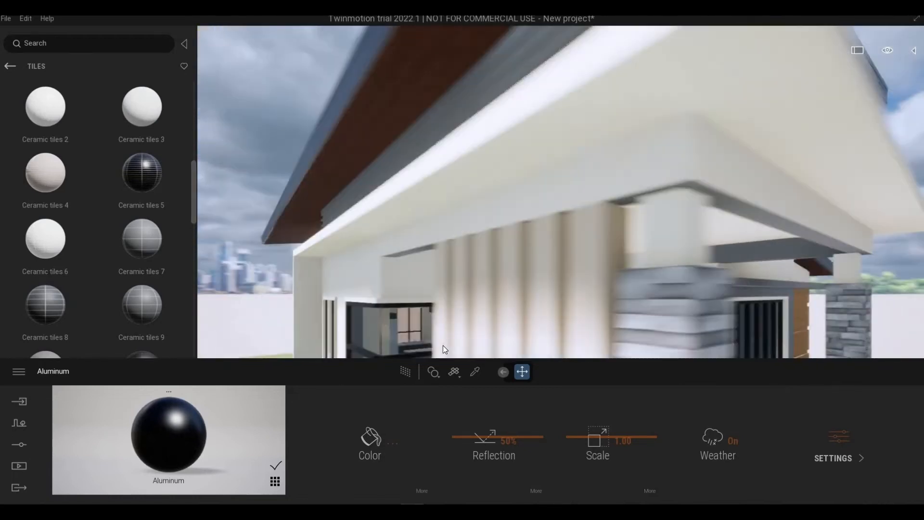
left_click(474, 372)
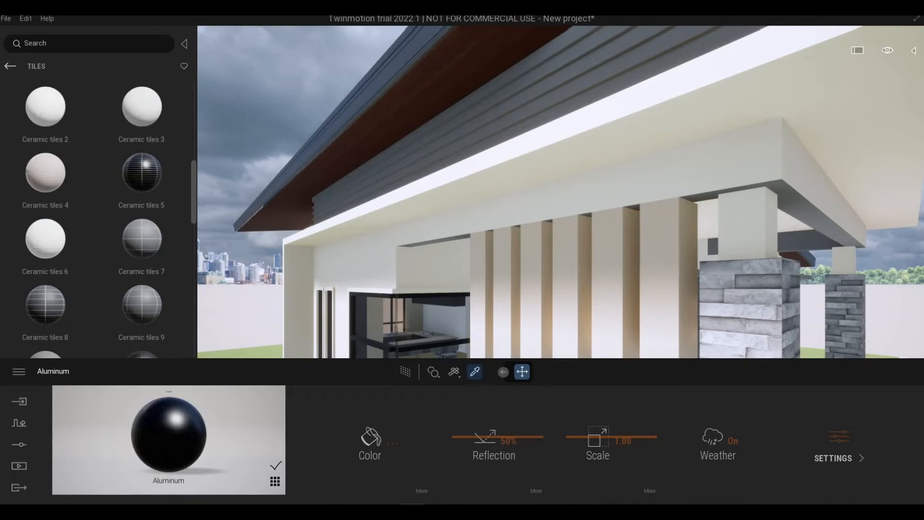
key("d")
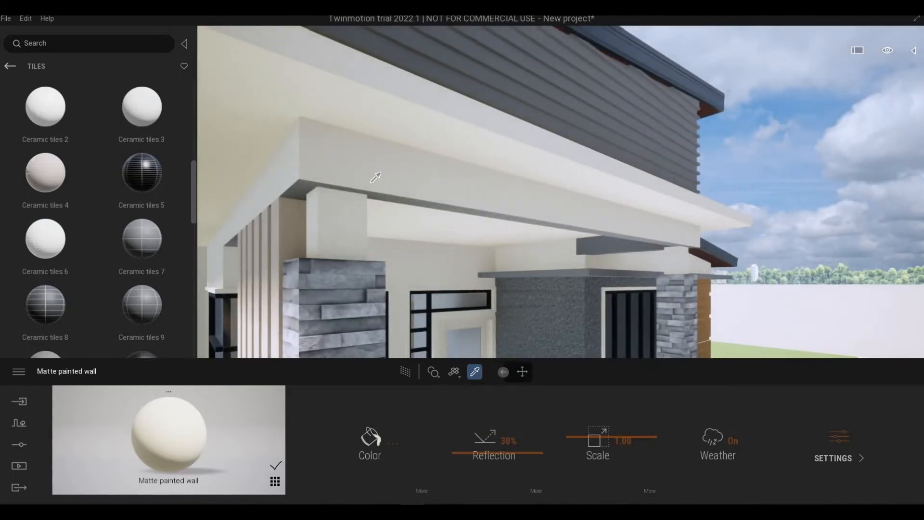
key("d")
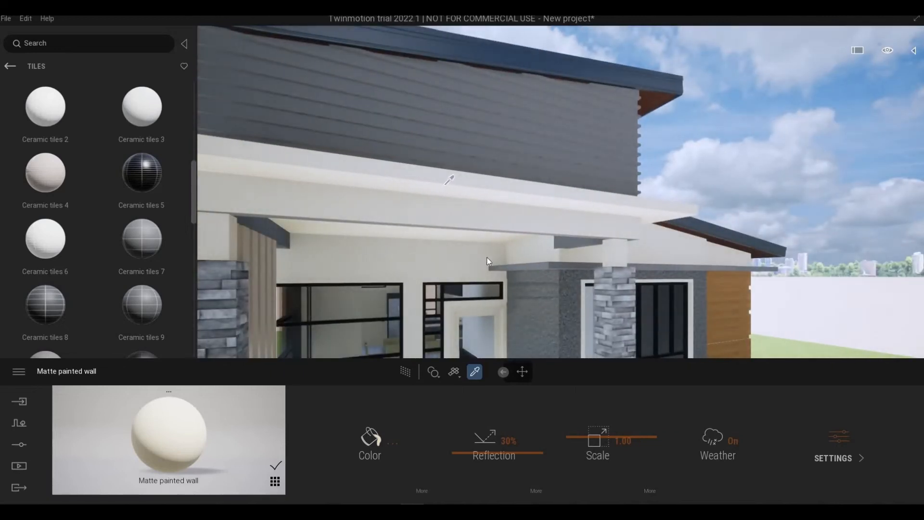
- Sample the Mahogany Veneer from the plank cladding beside the front window and apply it to the cladding again
left_click(522, 371)
key("w")
right_click_drag(495, 273, 484, 241)
key("s")
key("d")
key("q")
key("w")
key("s")
key("d")
key("s")
right_click_drag(409, 166, 465, 297)
key("w")
key("a")
key("s")
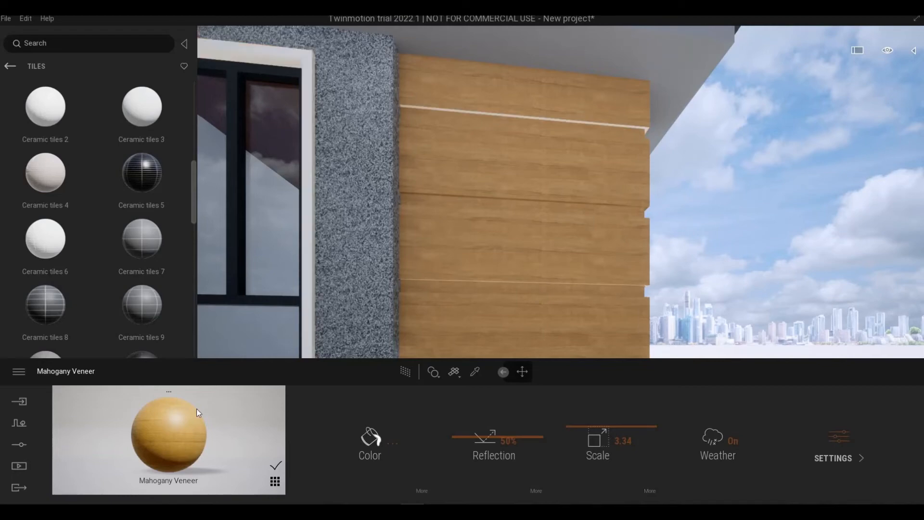
left_click_drag(177, 434, 549, 241)
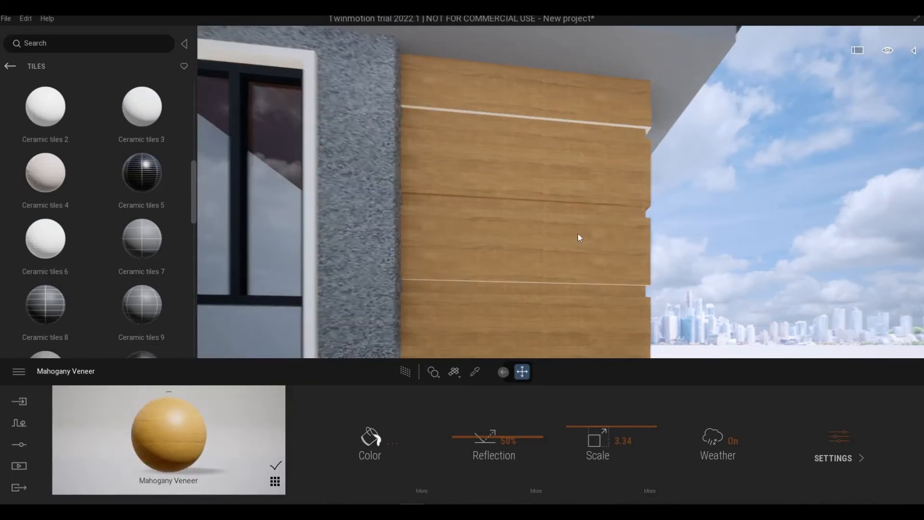
- Sample the pale wood material of the front door on the porch
right_click_drag(578, 233, 585, 289)
key("s")
key("d")
key("w")
key("s")
key("a")
right_click_drag(561, 184, 632, 222)
key("w")
key("d")
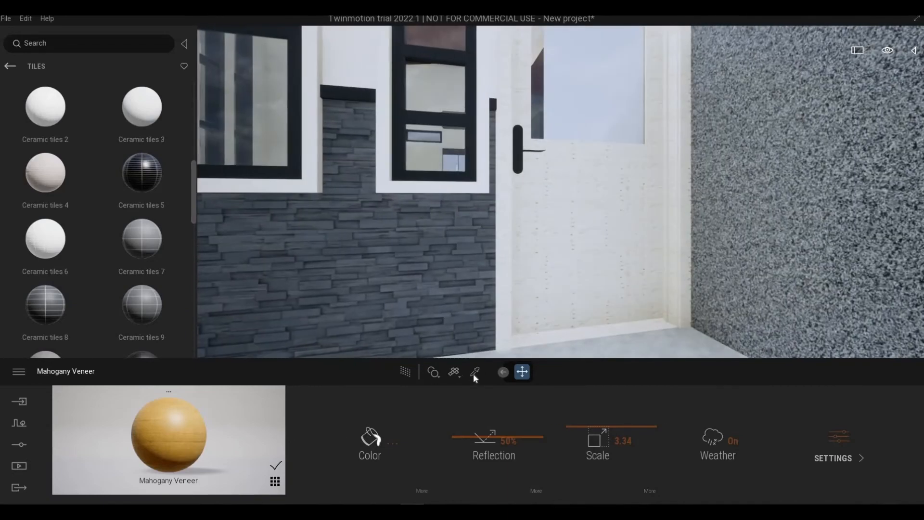
left_click(475, 372)
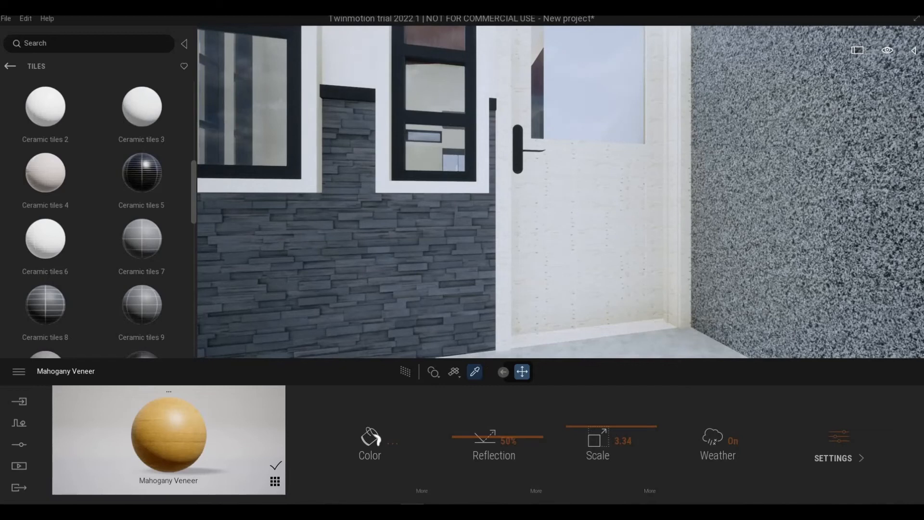
left_click(567, 256)
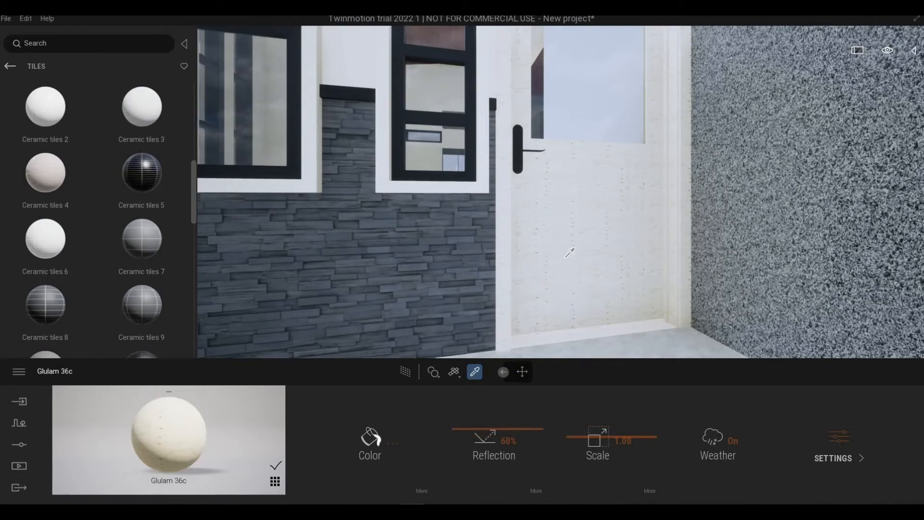
- Browse the wood materials, apply Oak 04 G to the front door and its frame, and set its reflection to 35%
left_click(10, 66)
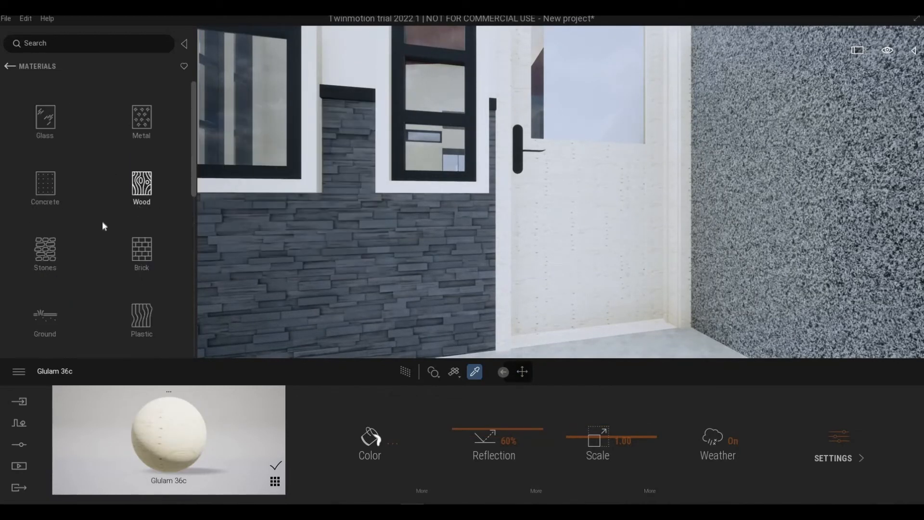
left_click(145, 193)
mouse_move(122, 231)
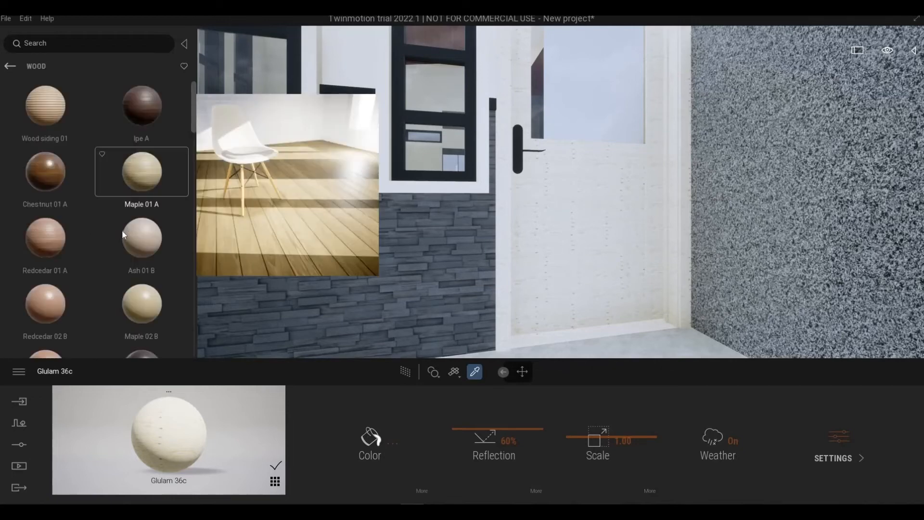
scroll(120, 231, "down", 10)
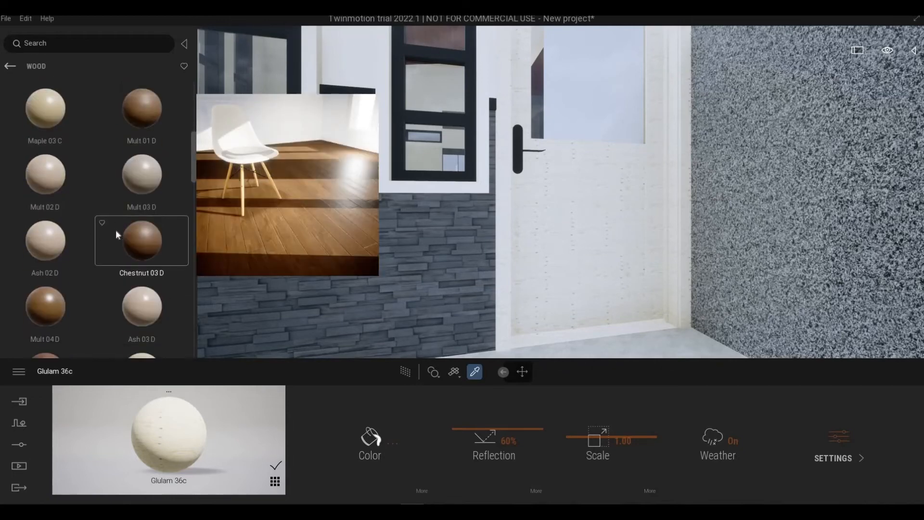
scroll(116, 230, "down", 10)
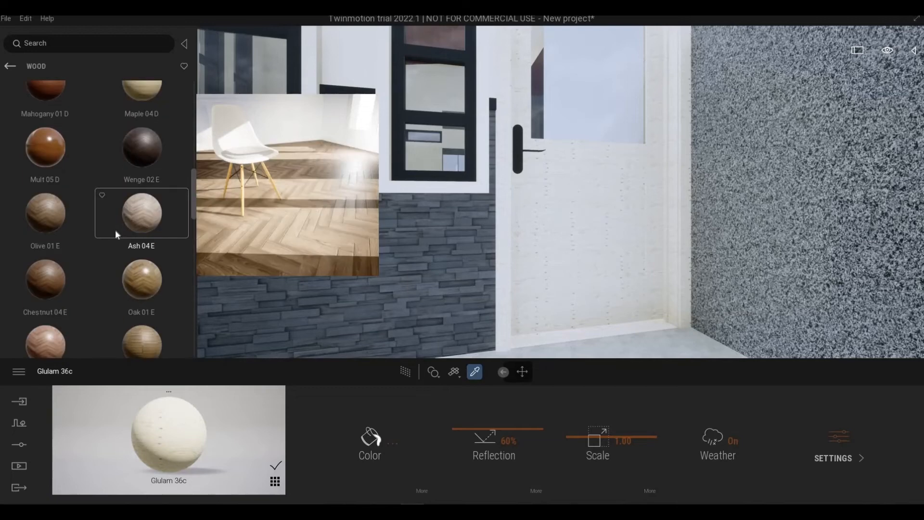
scroll(116, 235, "down", 5)
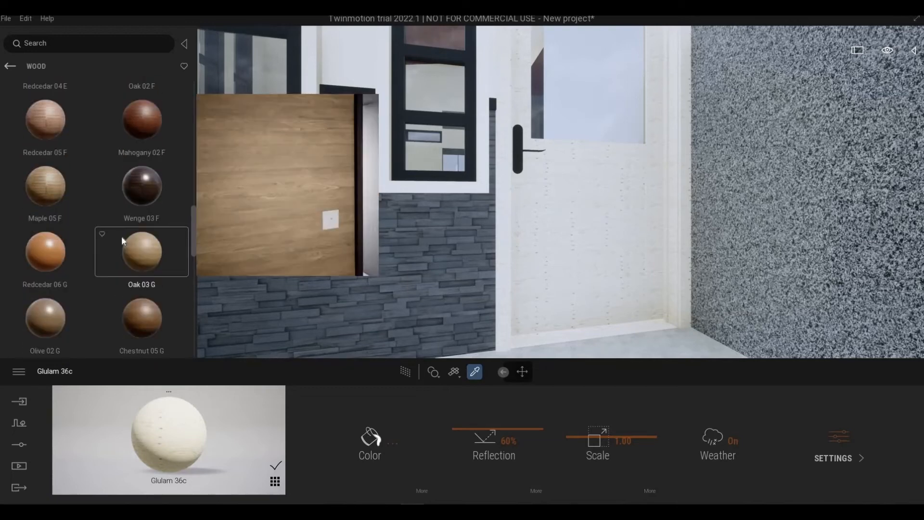
scroll(96, 270, "down", 2)
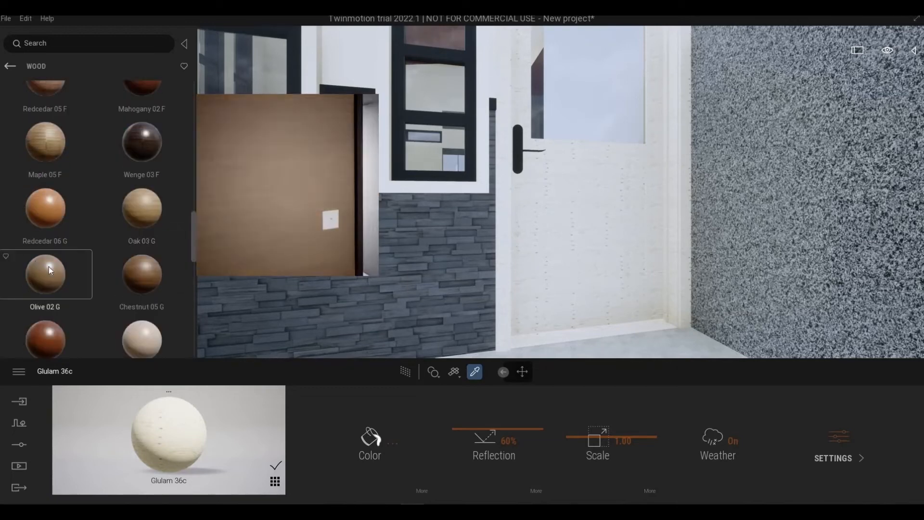
scroll(131, 282, "down", 2)
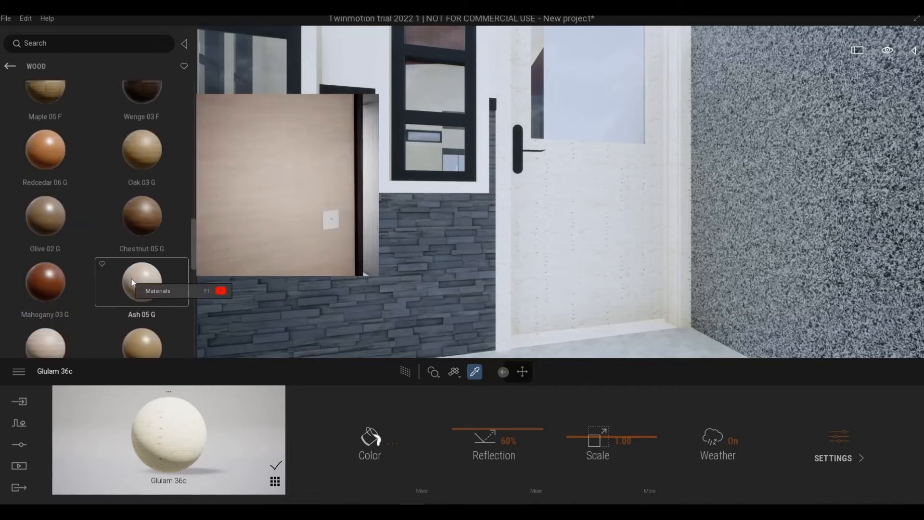
scroll(127, 277, "down", 1)
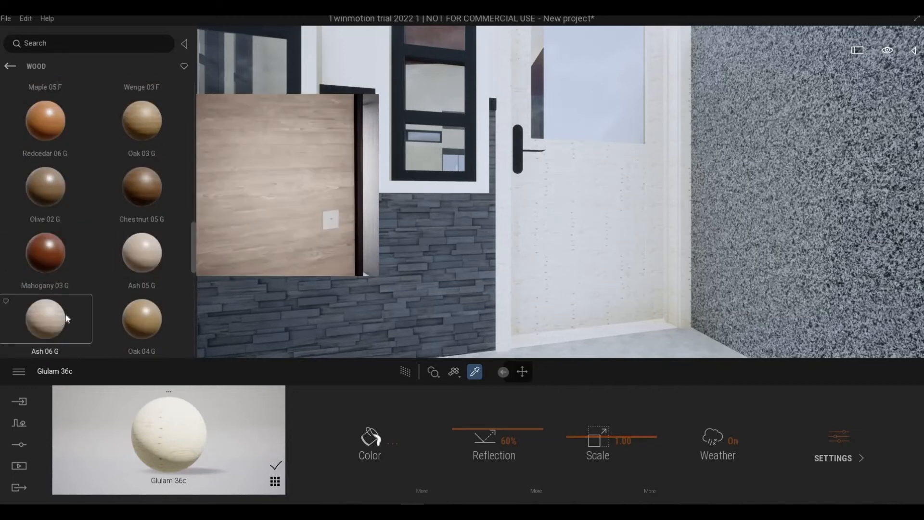
left_click_drag(137, 310, 536, 203)
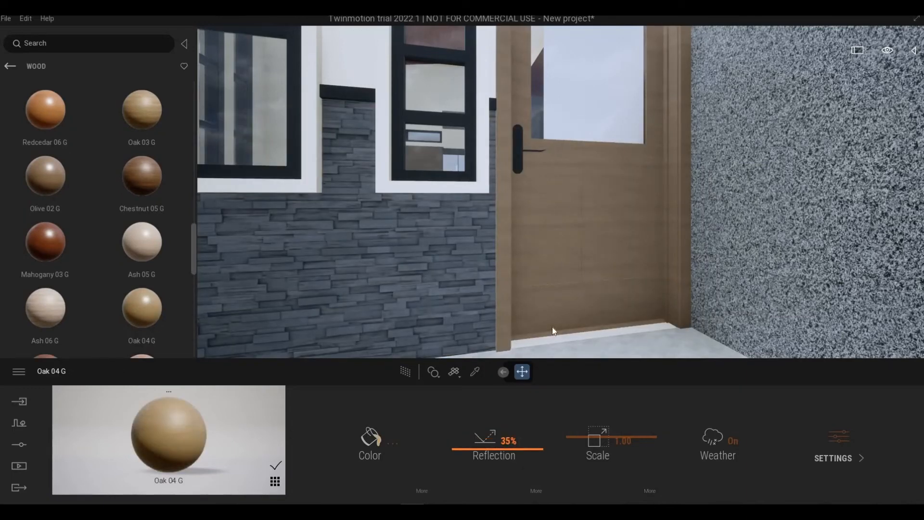
- Examine the front door and its frame up close, and check the porch and facade from a distance
scroll(547, 325, "down", 5)
right_click_drag(547, 324, 604, 289)
key("d")
key("w")
key("s")
key("a")
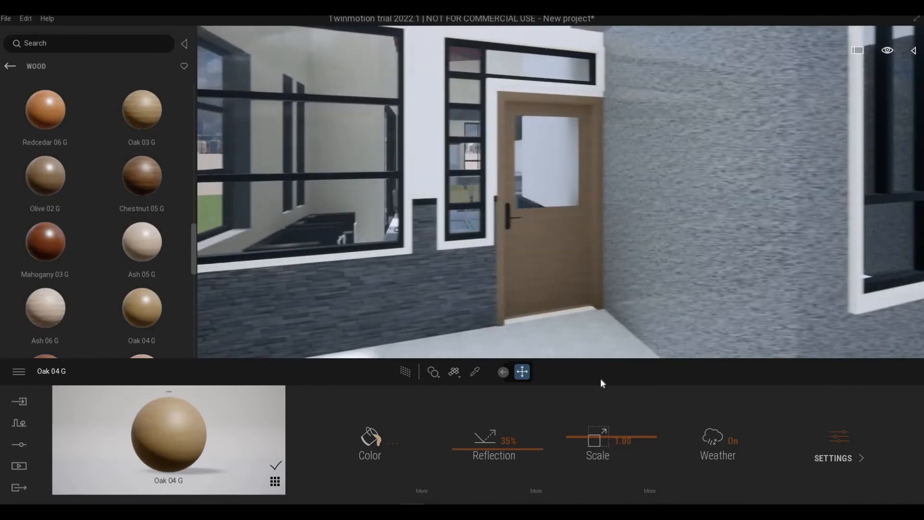
scroll(584, 346, "up", 4)
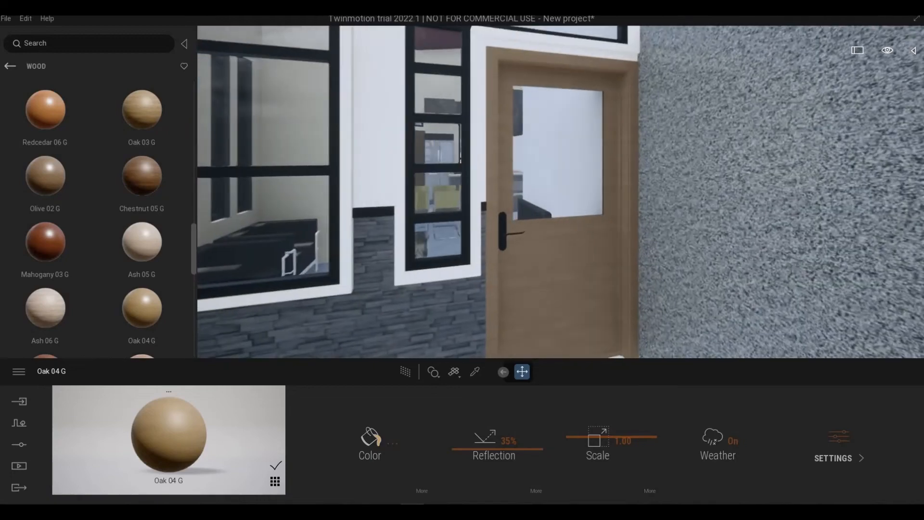
key("s")
key("a")
right_click_drag(561, 241, 623, 219)
key("s")
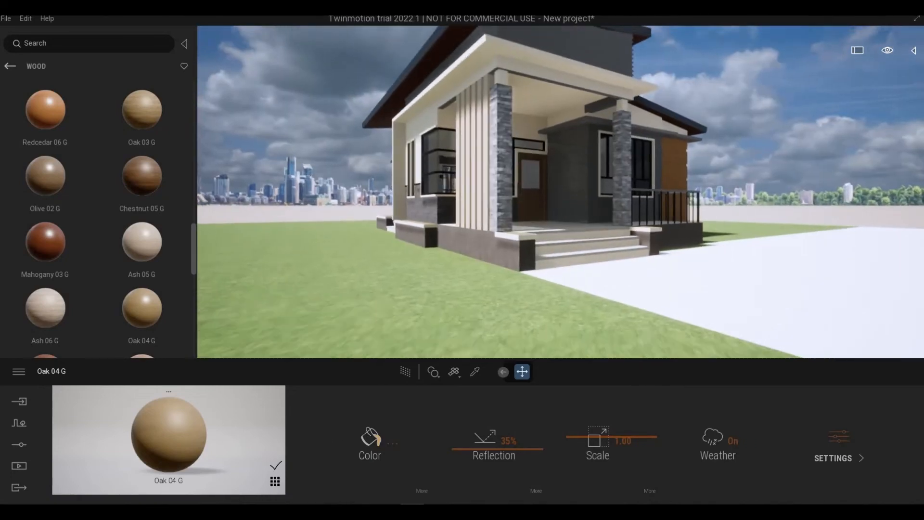
key("w")
key("e")
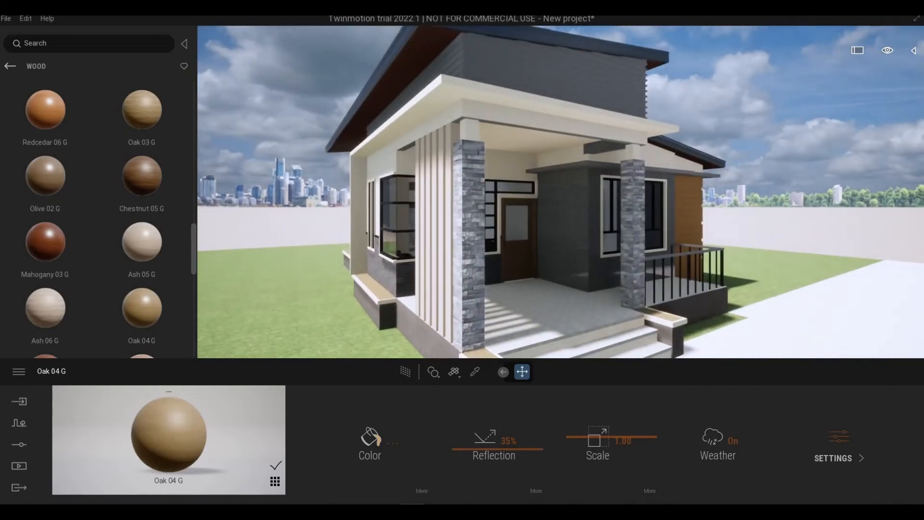
key("w")
- Sample the Matte painted wall material and apply it to the gray ledge above the front window
right_click_drag(561, 192, 590, 166)
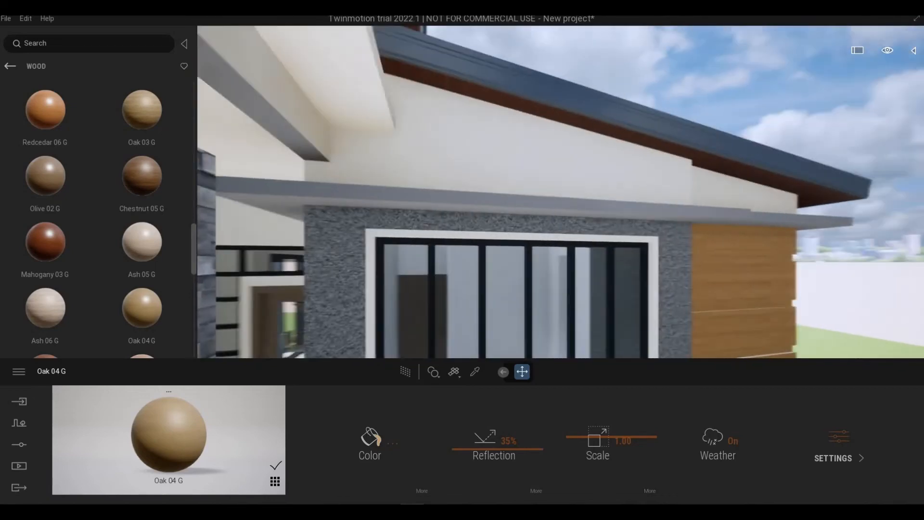
key("s")
key("e")
right_click_drag(611, 294, 662, 328)
key("q")
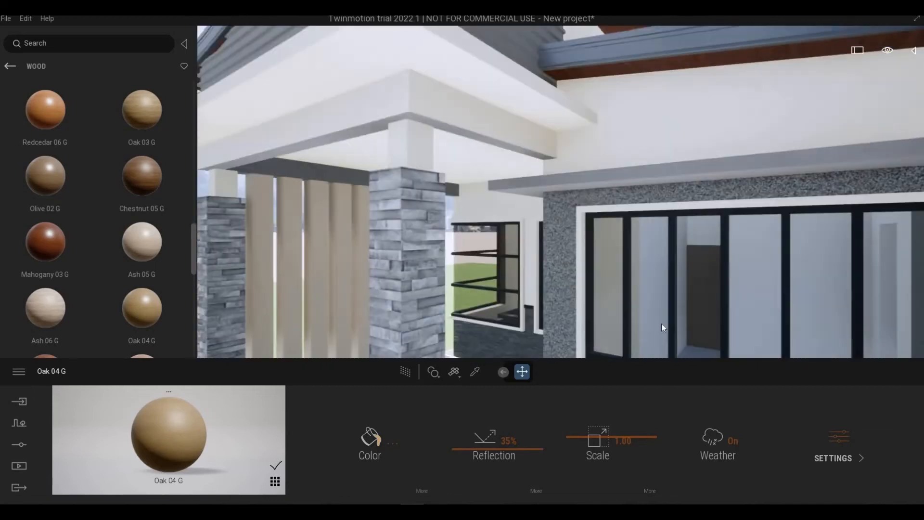
left_click(475, 372)
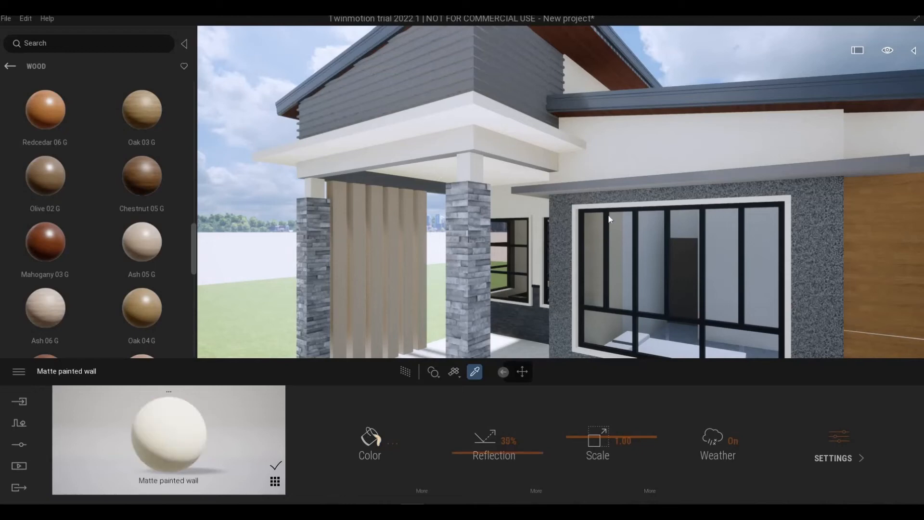
left_click_drag(609, 220, 635, 184)
key("a")
right_click_drag(634, 212, 574, 283)
key("s")
key("d")
key("a")
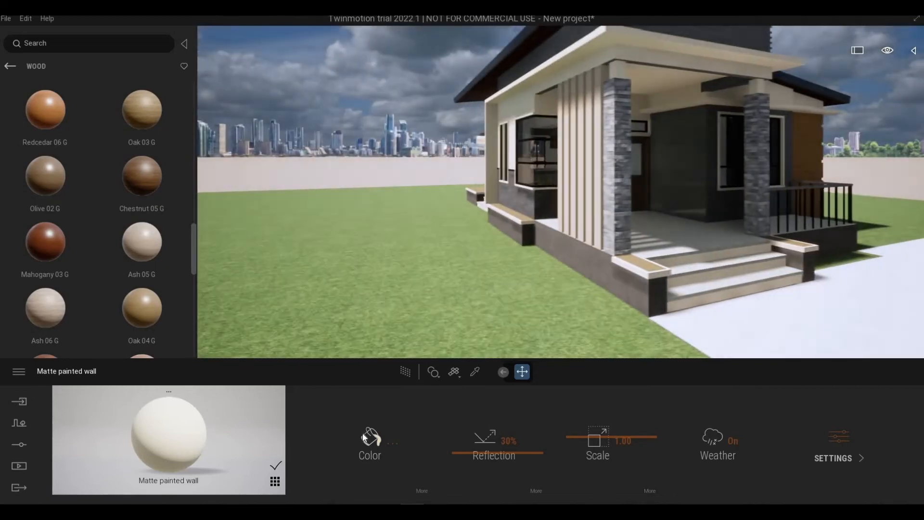
- Darken the beige color of the Matte painted wall material slightly and check the house facade from the front corner
left_click(363, 433)
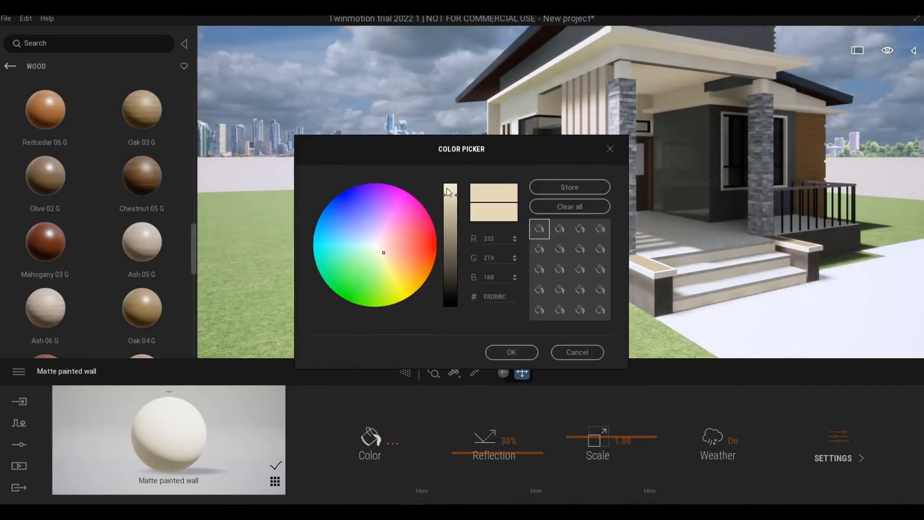
left_click_drag(448, 193, 451, 218)
left_click(511, 352)
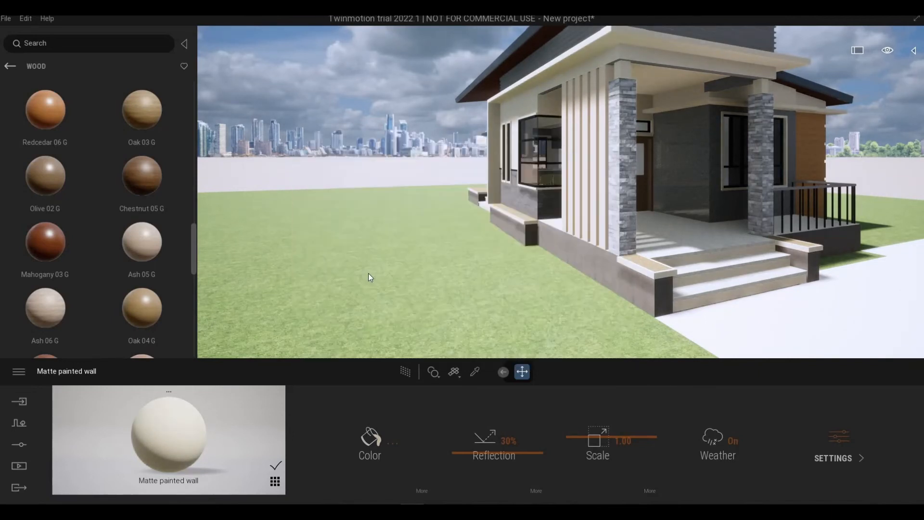
right_click_drag(369, 275, 574, 88)
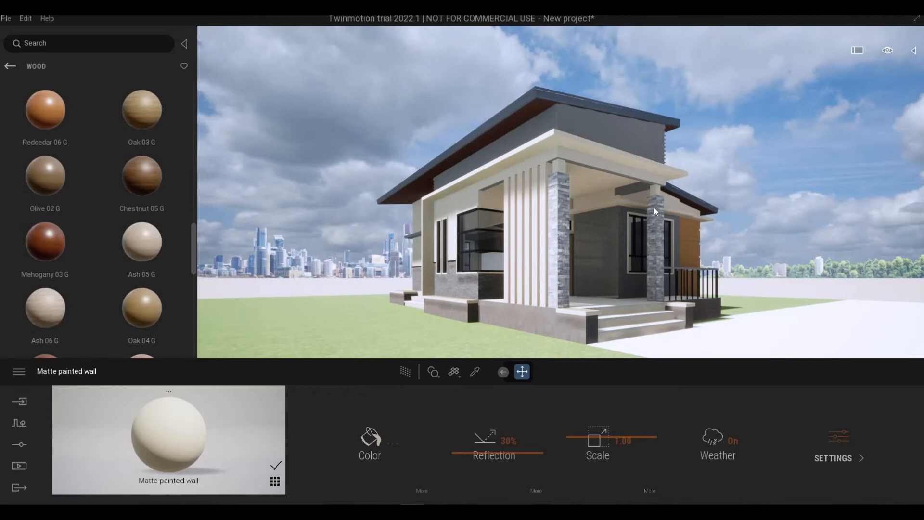
middle_click_drag(654, 210, 414, 178)
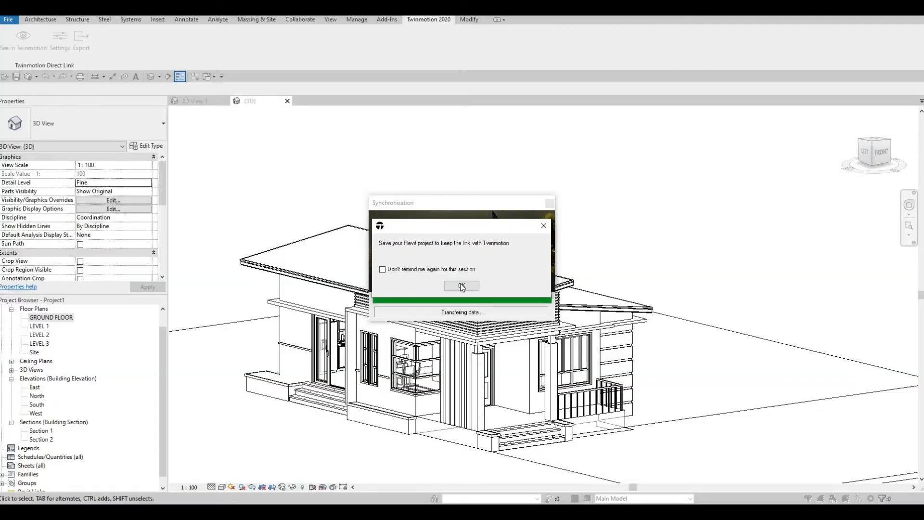
- Dismiss Revit's save reminder and edit the upper roof's footprint to extend its front boundary outward over the porch
left_click(462, 286)
scroll(500, 336, "up", 3)
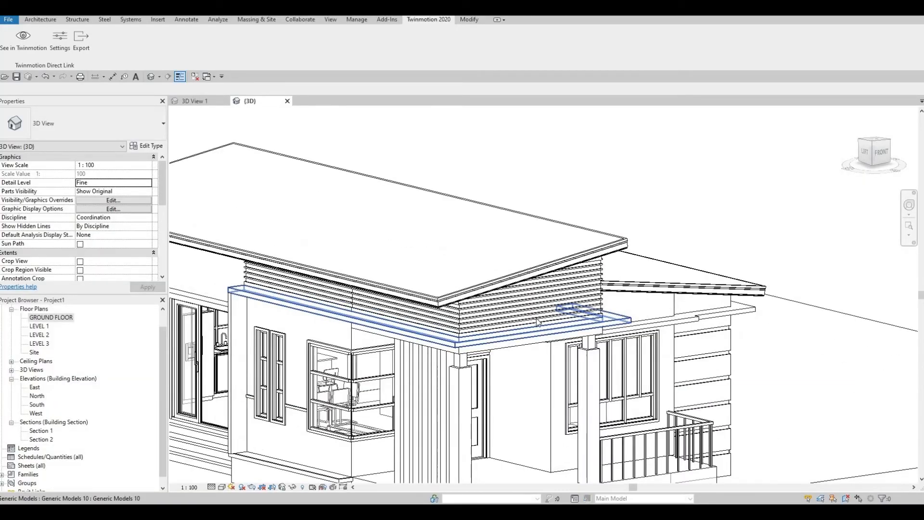
middle_click_drag(500, 336, 533, 261, "shift")
scroll(533, 264, "up", 2)
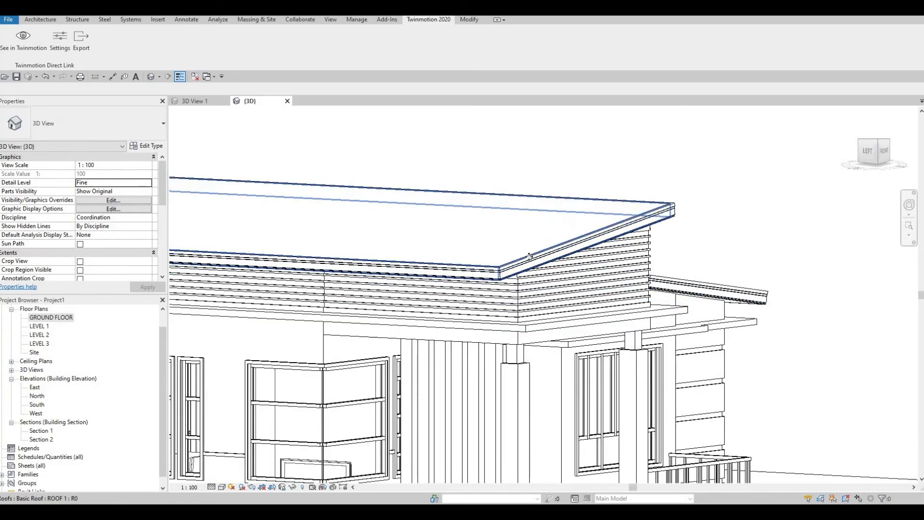
left_click(533, 264)
left_click(391, 43)
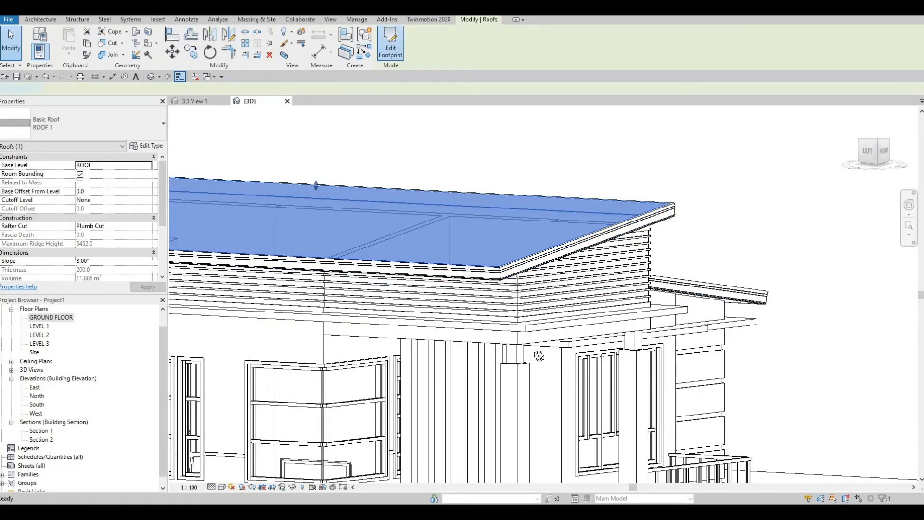
middle_click_drag(567, 254, 595, 268, "shift")
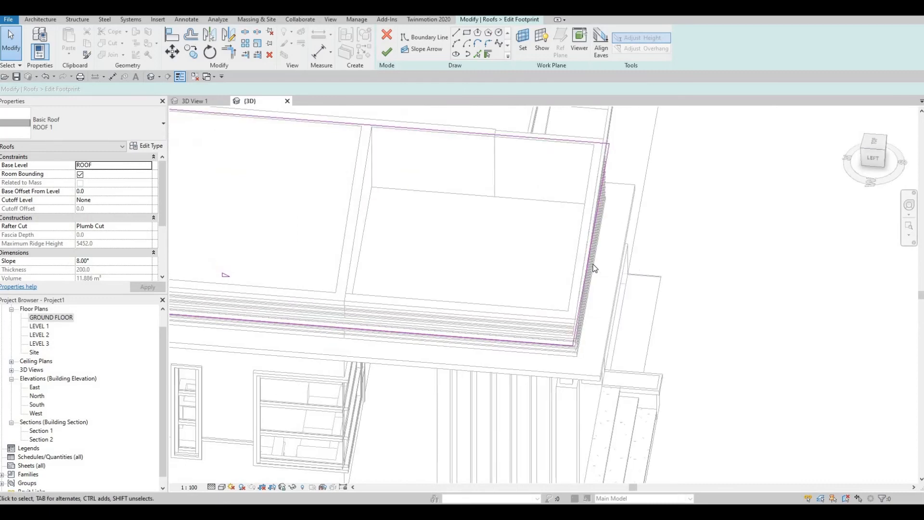
left_click_drag(607, 248, 646, 251)
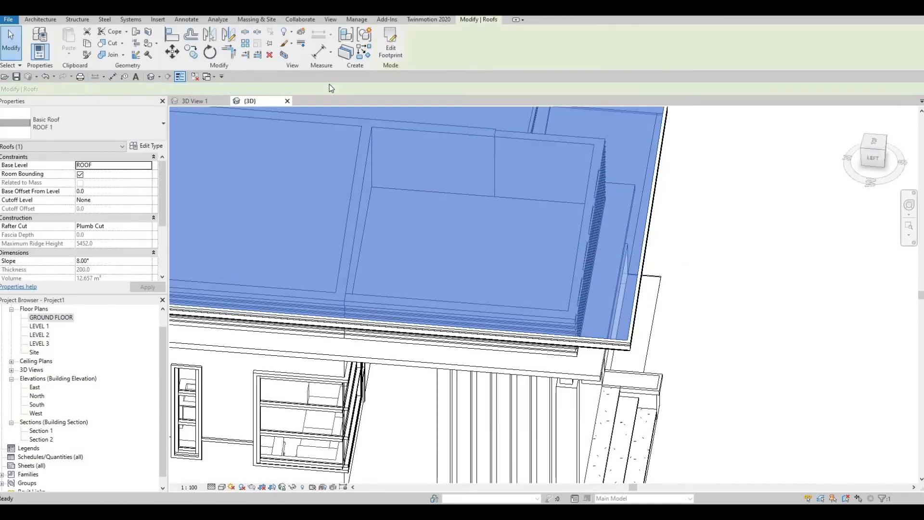
- Examine the extended roof edge and wall reveals from several angles, and switch to Twinmotion to check the porch beams and ceiling
left_click(565, 248)
middle_click_drag(564, 243, 391, 245, "shift")
scroll(392, 245, "up", 1)
left_click(392, 247)
key("Escape")
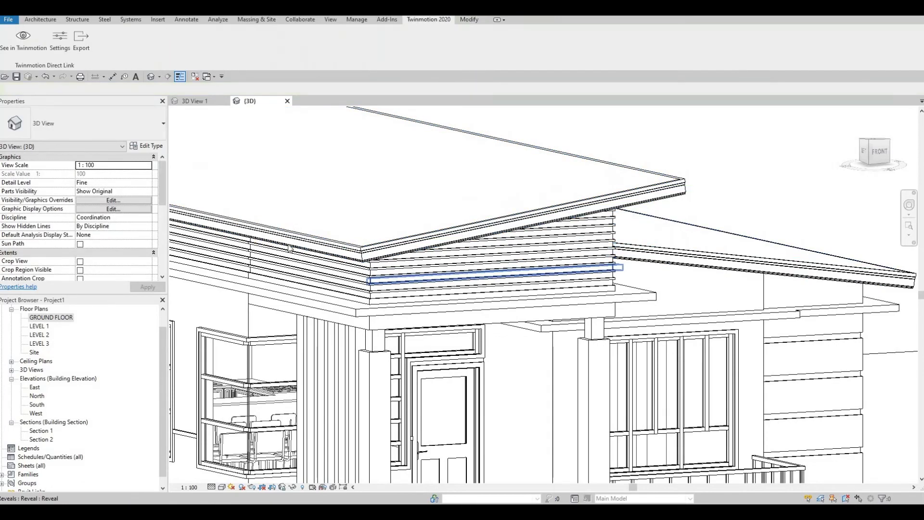
middle_click_drag(450, 283, 227, 252, "shift")
middle_click_drag(341, 305, 424, 272, "shift")
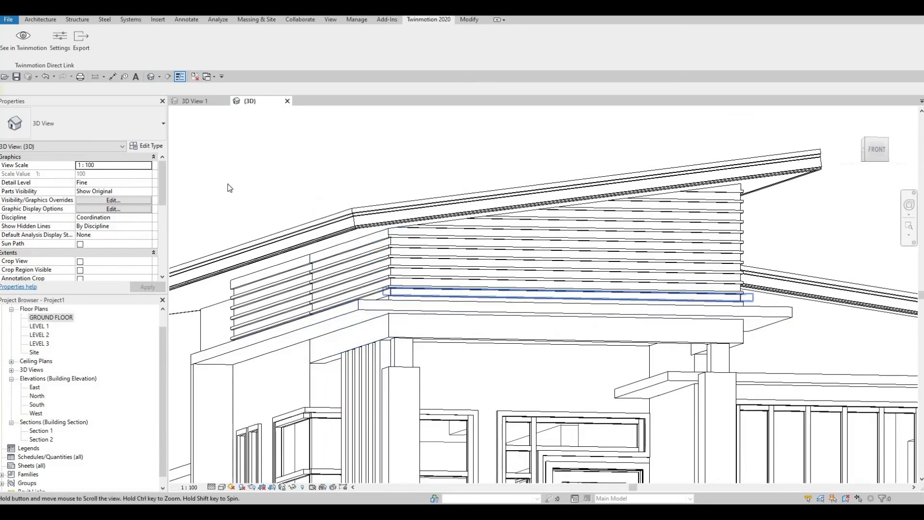
middle_click_drag(424, 308, 423, 270)
scroll(423, 271, "down", 1)
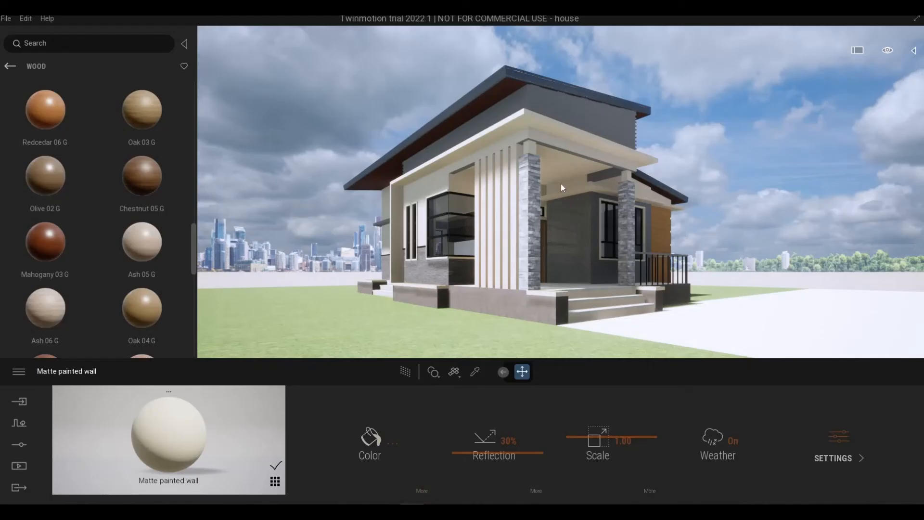
scroll(558, 186, "up", 5)
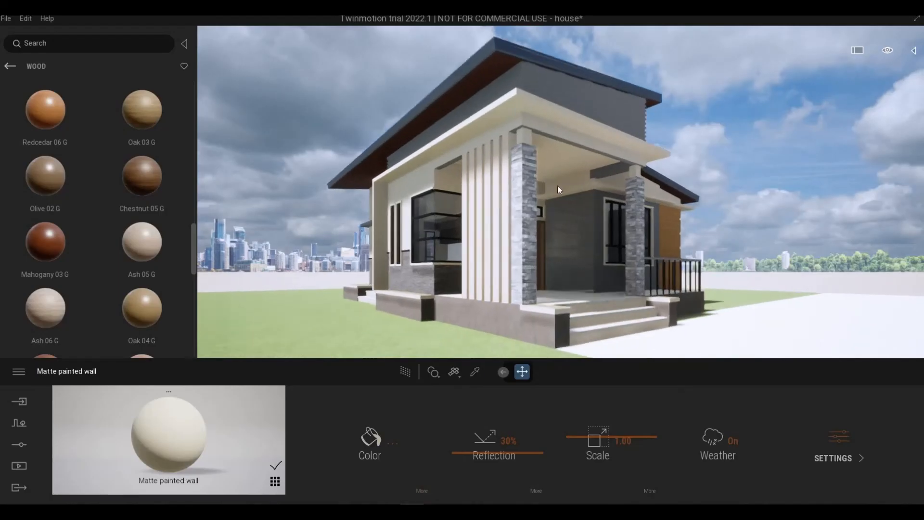
middle_click_drag(556, 157, 530, 268)
scroll(530, 268, "up", 2)
scroll(530, 267, "up", 8)
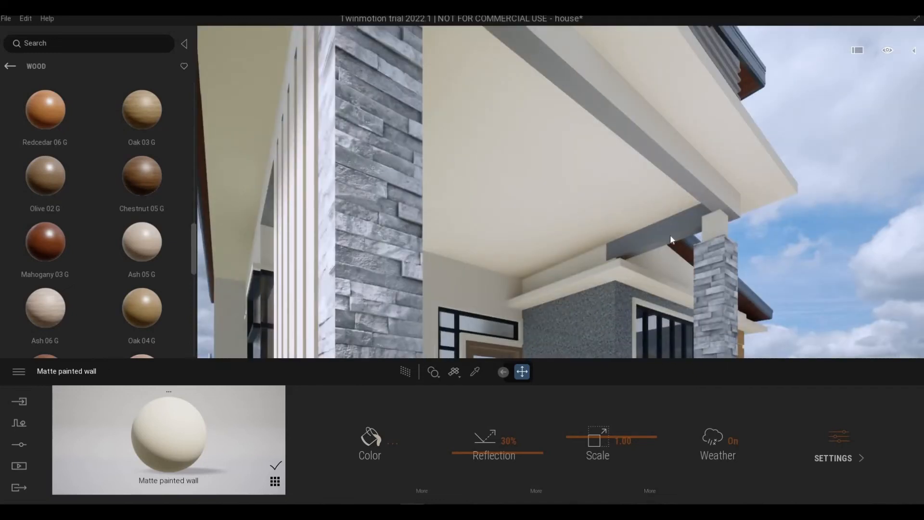
scroll(602, 202, "down", 5)
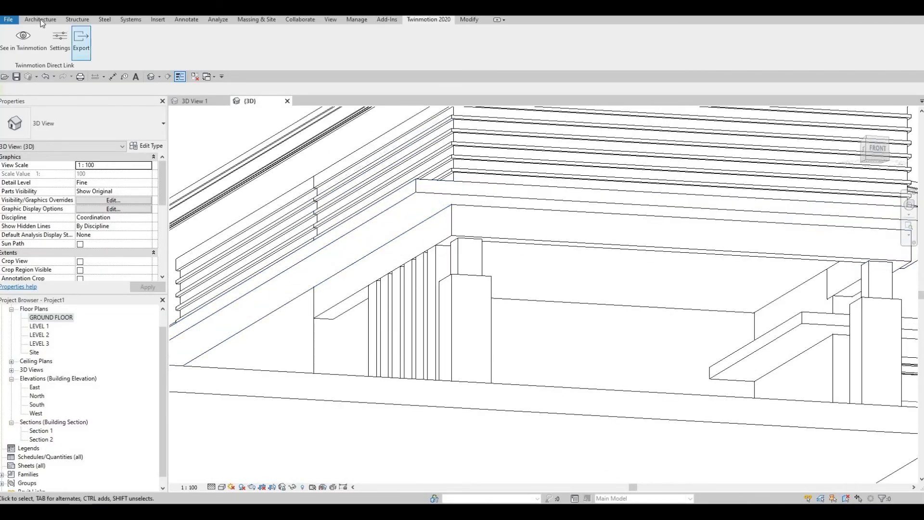
- Switch to Revit, start the Paint tool with the Gypsum Wall Board material, and paint the side porch beam
left_click(40, 19)
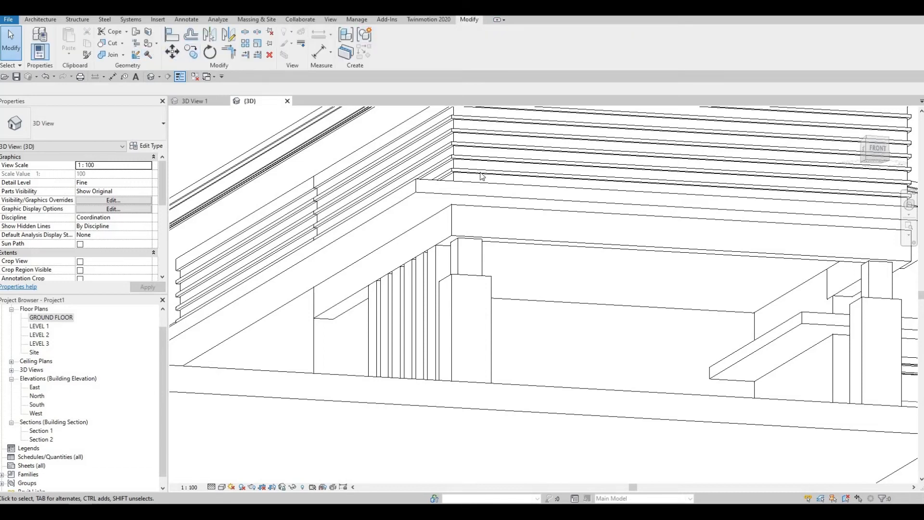
key("p")
key("t")
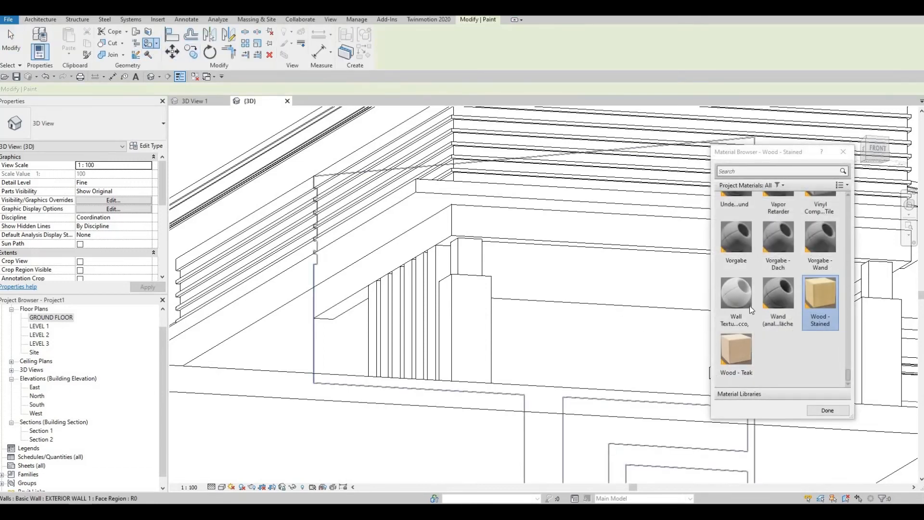
scroll(739, 287, "up", 5)
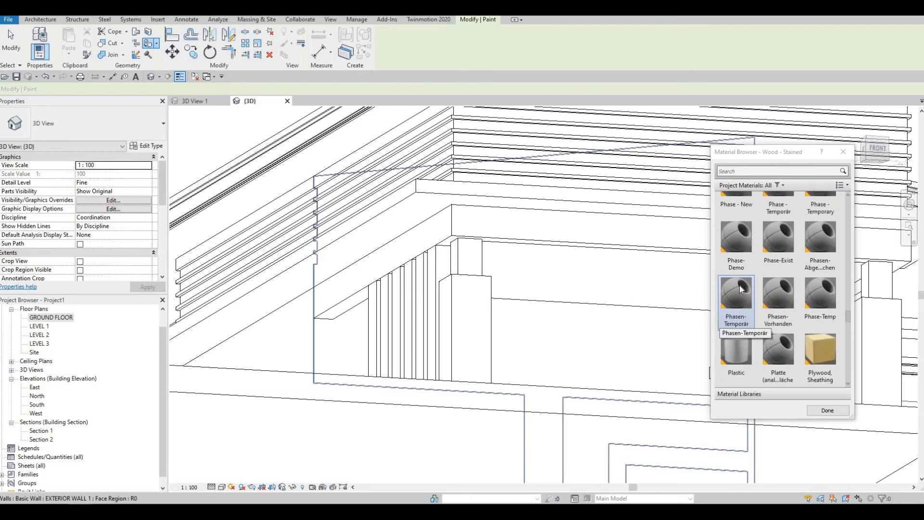
scroll(750, 276, "up", 5)
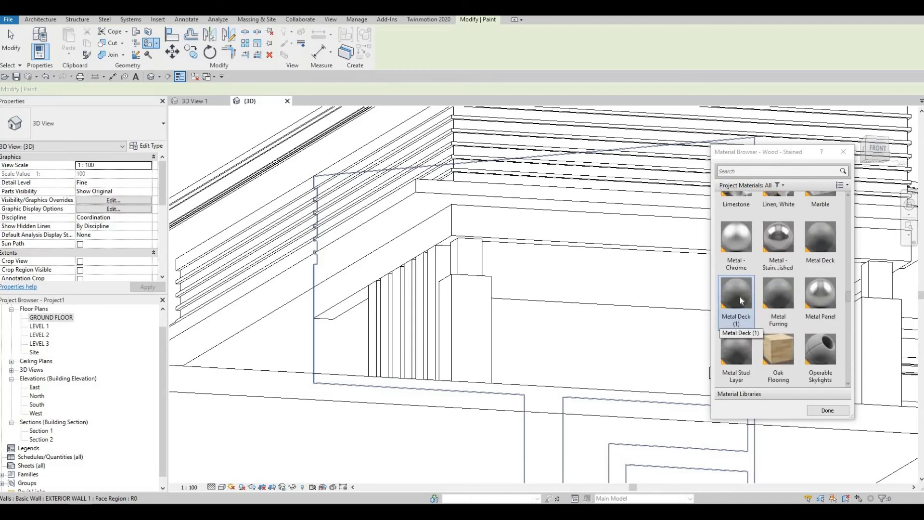
scroll(742, 296, "up", 3)
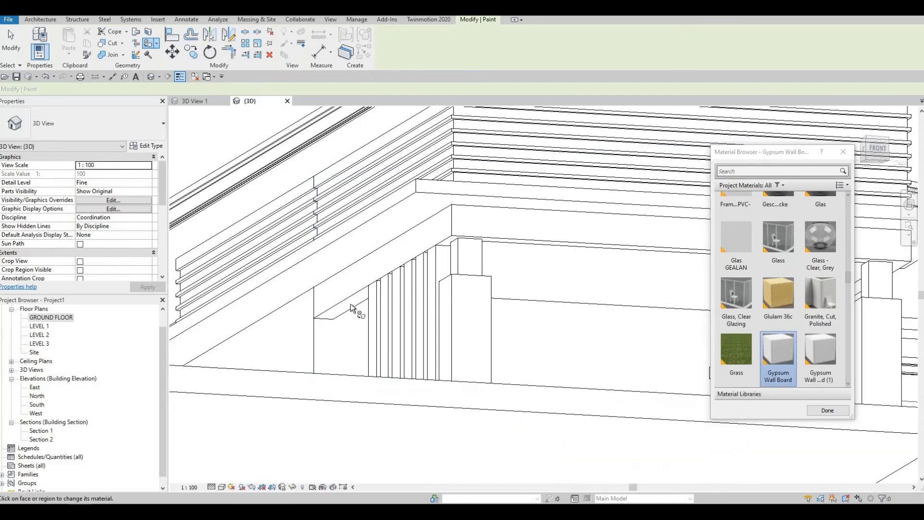
key("Tab")
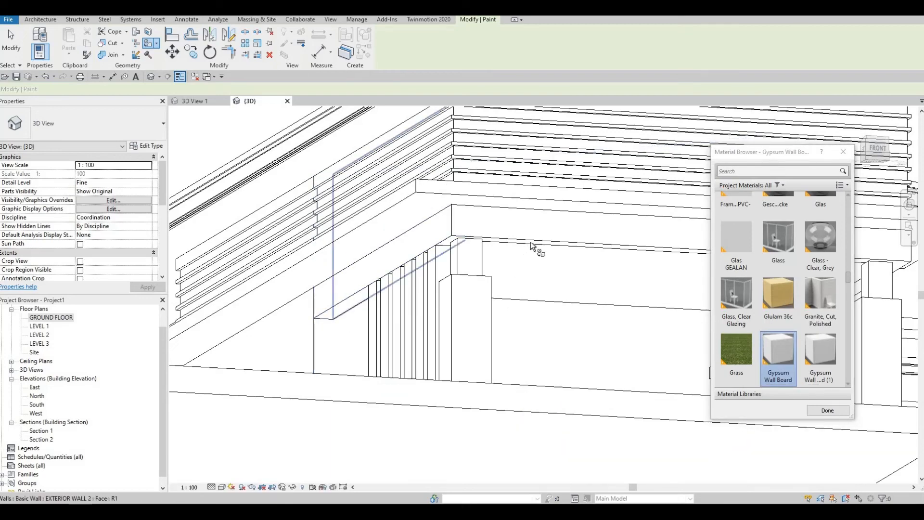
middle_click_drag(588, 251, 554, 235, "shift")
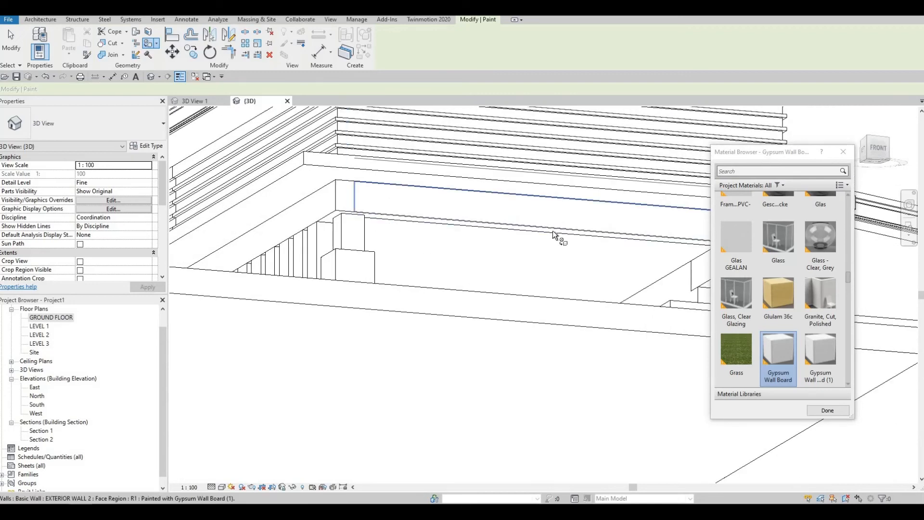
- Paint the front porch beam and the short beam at the far column with Gypsum Wall Board
key("Tab")
key("Tab")
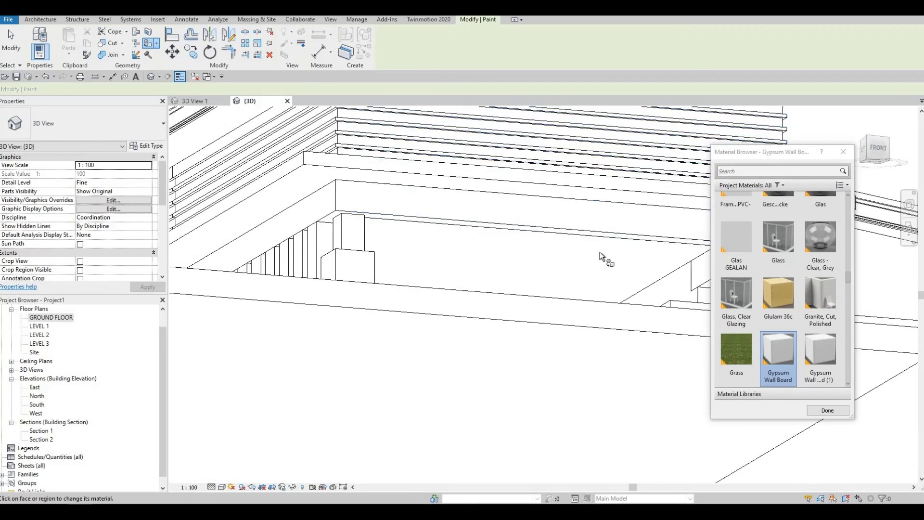
middle_click_drag(601, 252, 523, 234)
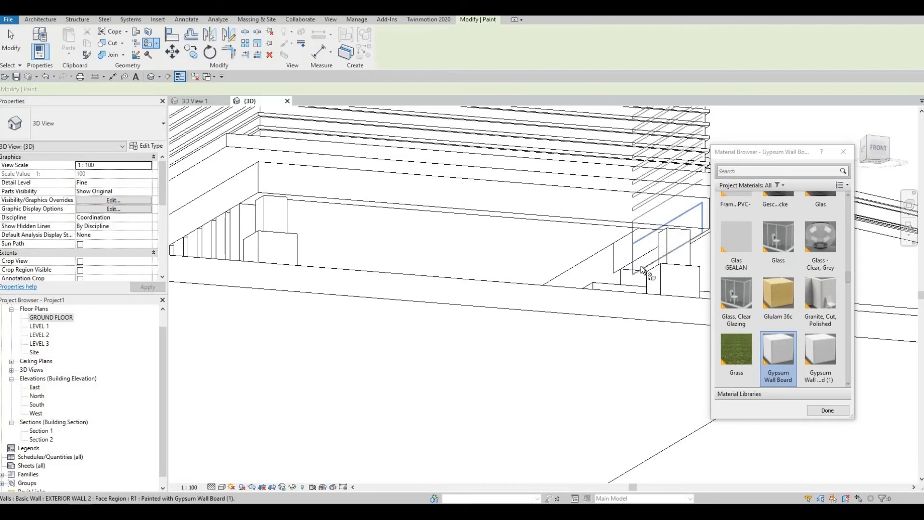
left_click(633, 254)
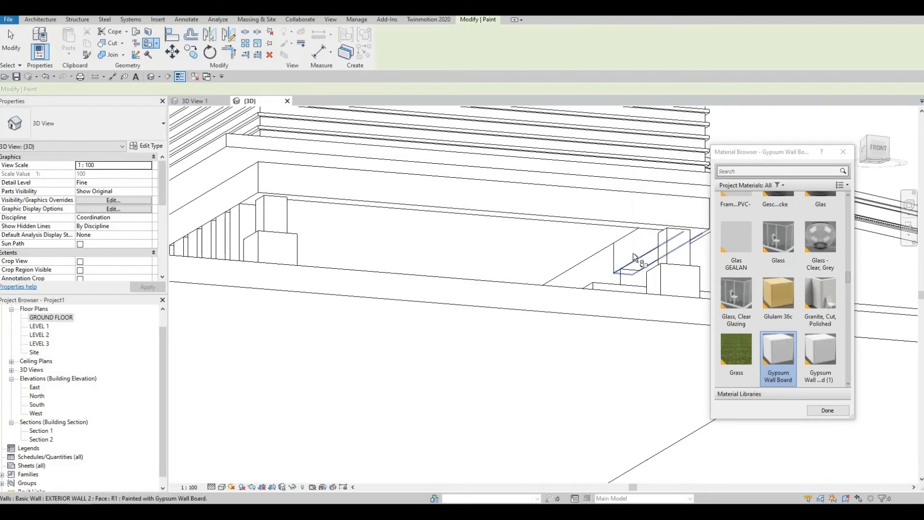
left_click(620, 258)
middle_click_drag(489, 304, 355, 148, "shift")
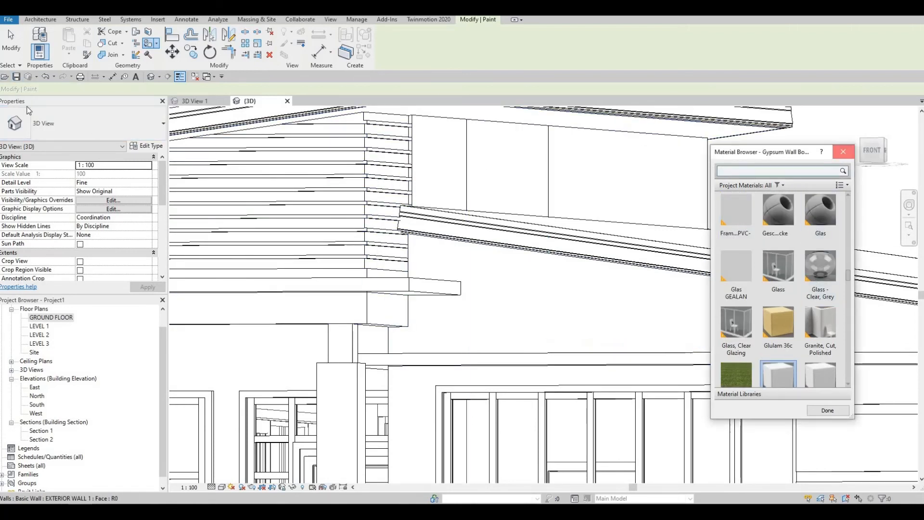
- Finish painting, save the Revit project, and send the updated model to Twinmotion
left_click(843, 153)
key("ctrl+s")
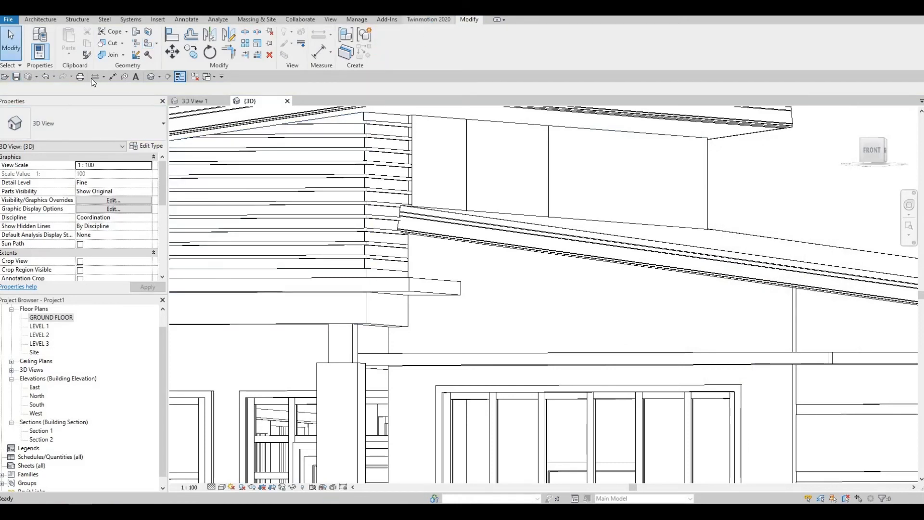
left_click(428, 20)
left_click(23, 39)
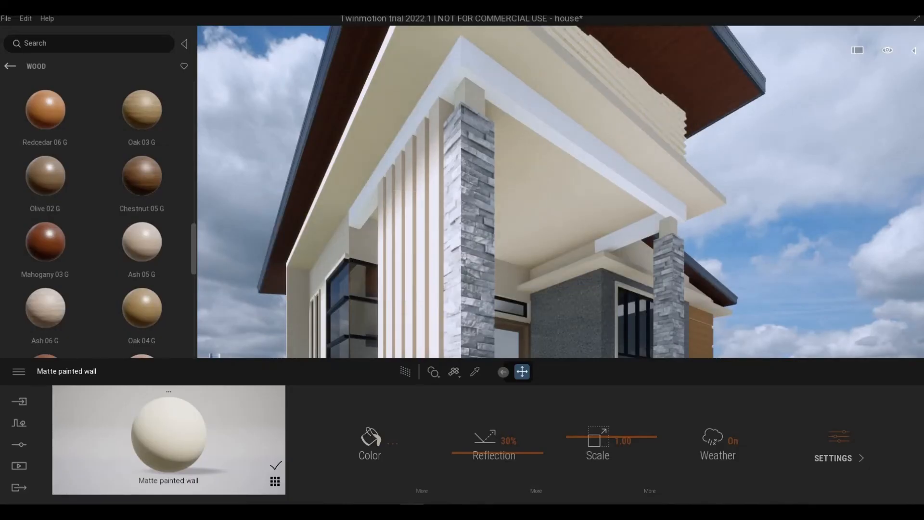
- Apply the Matte painted wall material to the outer faces and undersides of the white porch beams
scroll(509, 198, "down", 3)
middle_click_drag(509, 198, 460, 198, "shift")
scroll(509, 198, "up", 1)
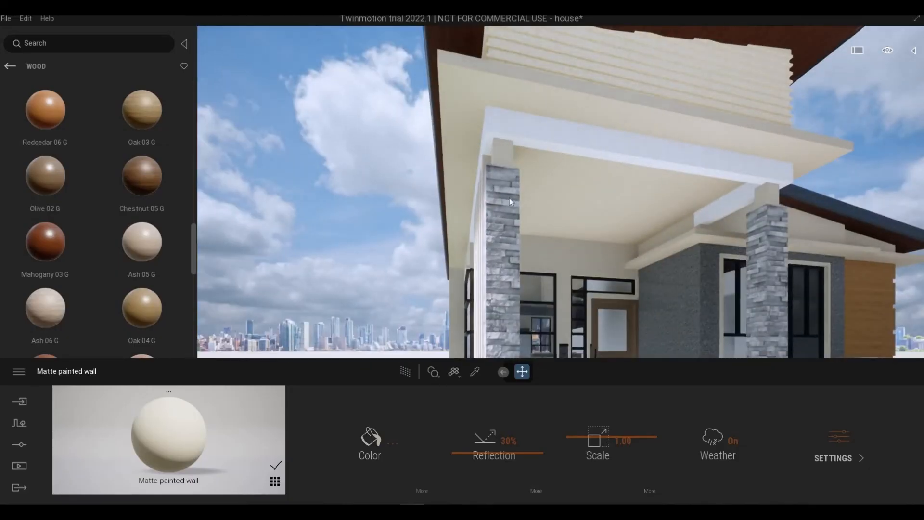
left_click_drag(510, 197, 407, 193)
scroll(353, 249, "up", 3)
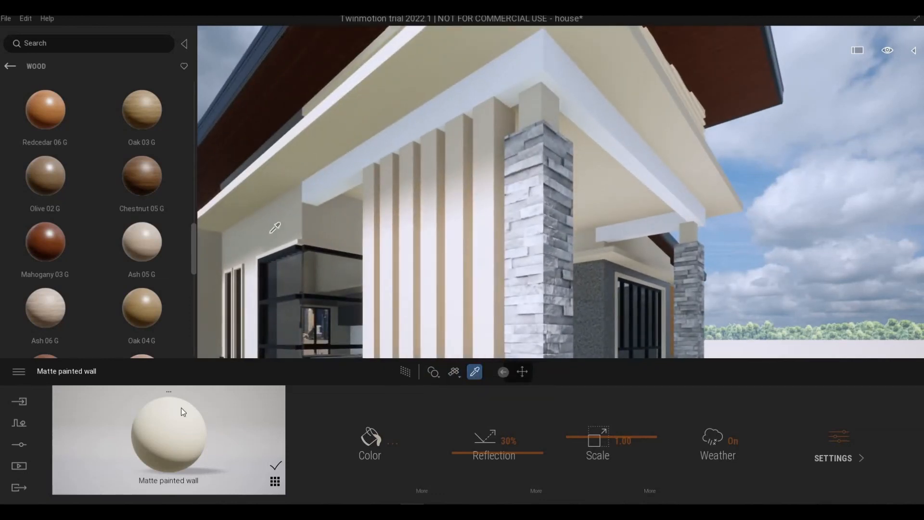
left_click(353, 171)
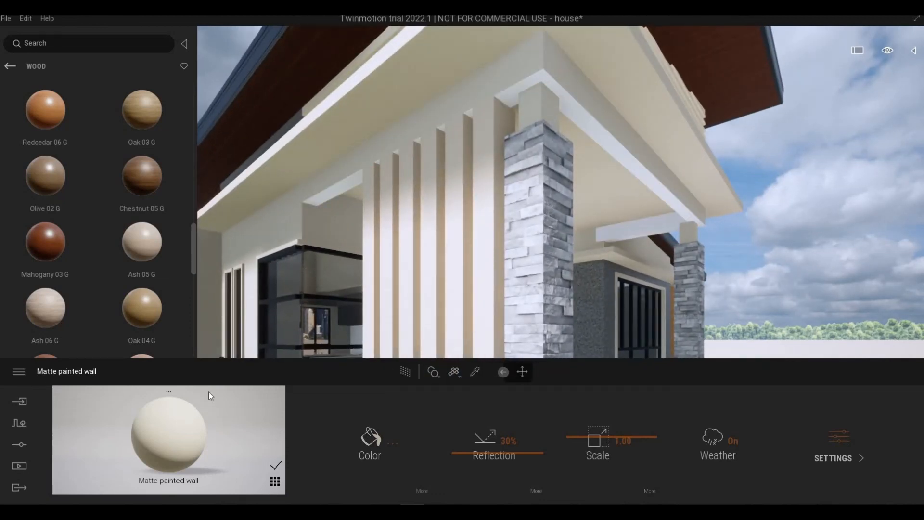
left_click(327, 194)
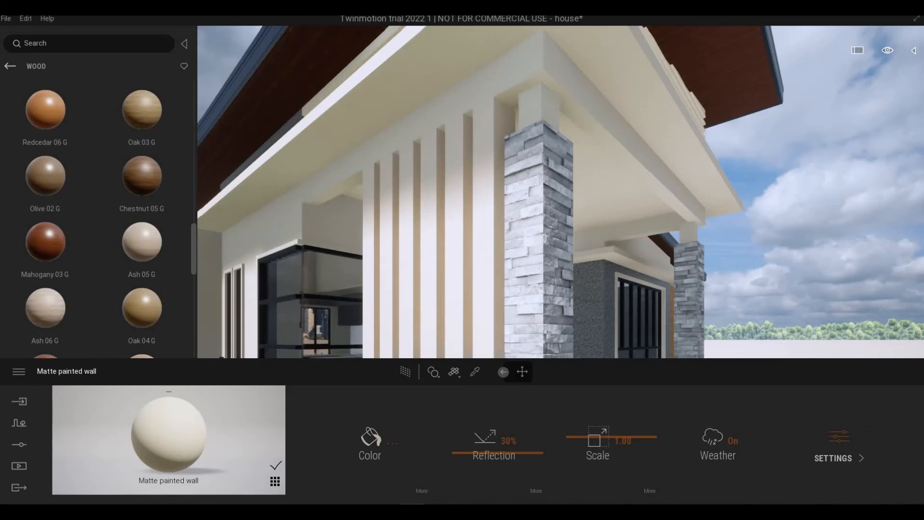
- Sample the grey Satin painted wall material and apply it to the adjoining cream upper wall below the main roof
scroll(432, 219, "up", 3)
scroll(432, 219, "down", 6)
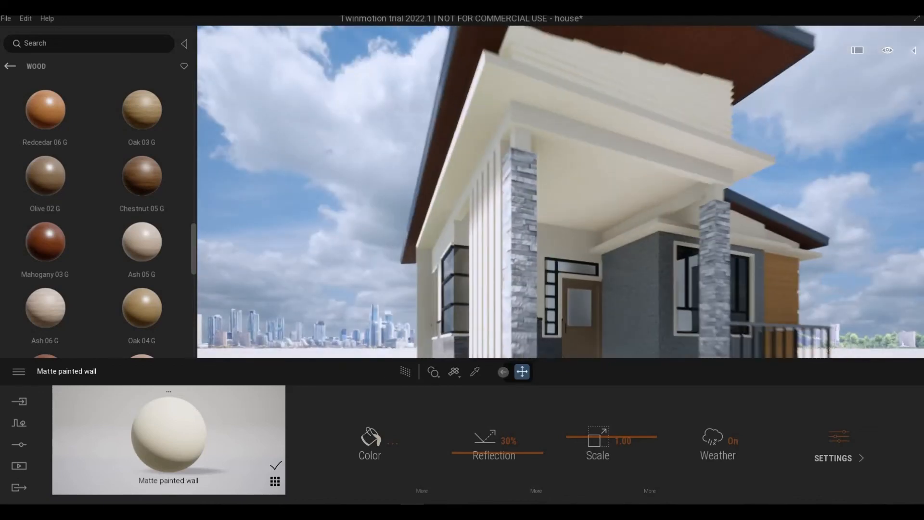
middle_click_drag(433, 218, 463, 231, "shift")
scroll(479, 216, "up", 4)
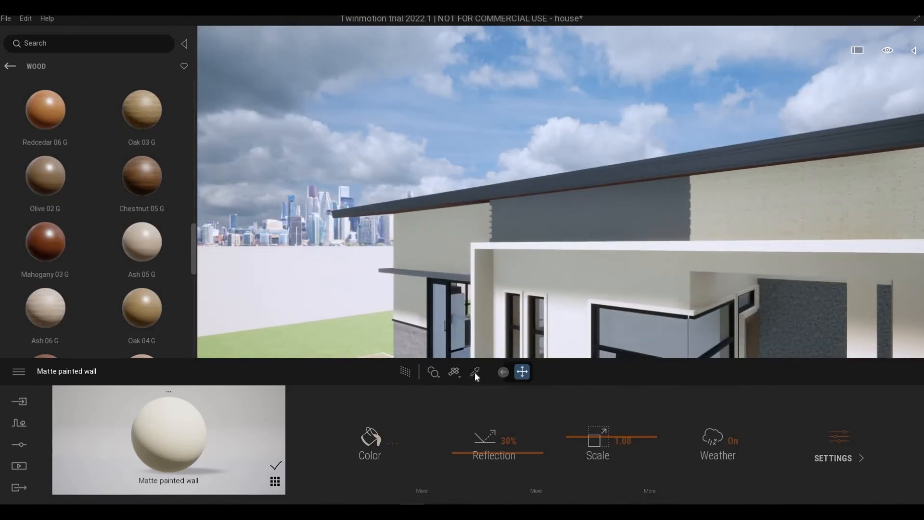
left_click(631, 226)
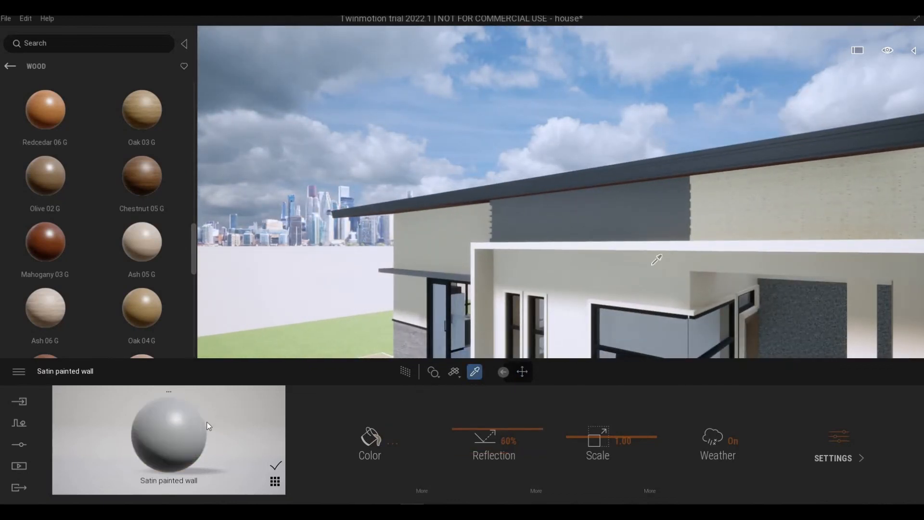
left_click(807, 217)
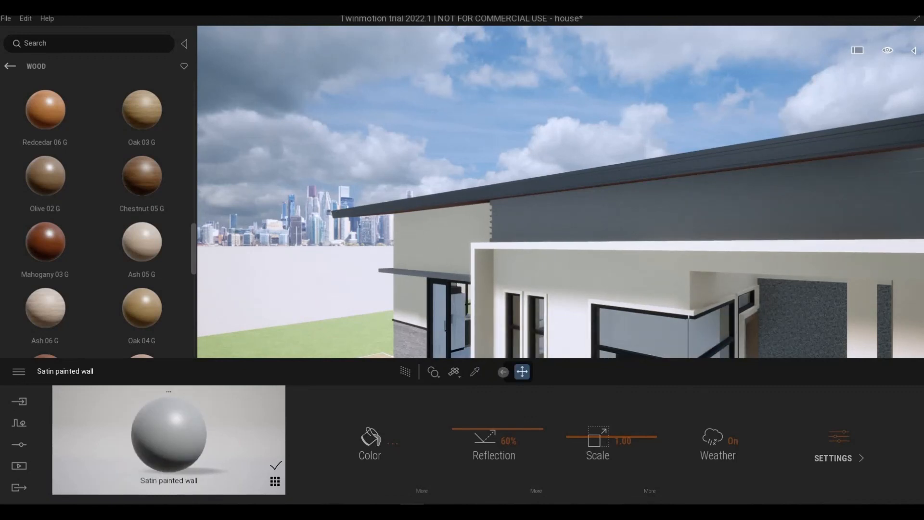
- Inspect the materials on the house exterior from the front porch around to the slatted side wall and corner window
middle_click_drag(857, 269, 819, 183)
middle_click_drag(827, 192, 828, 254)
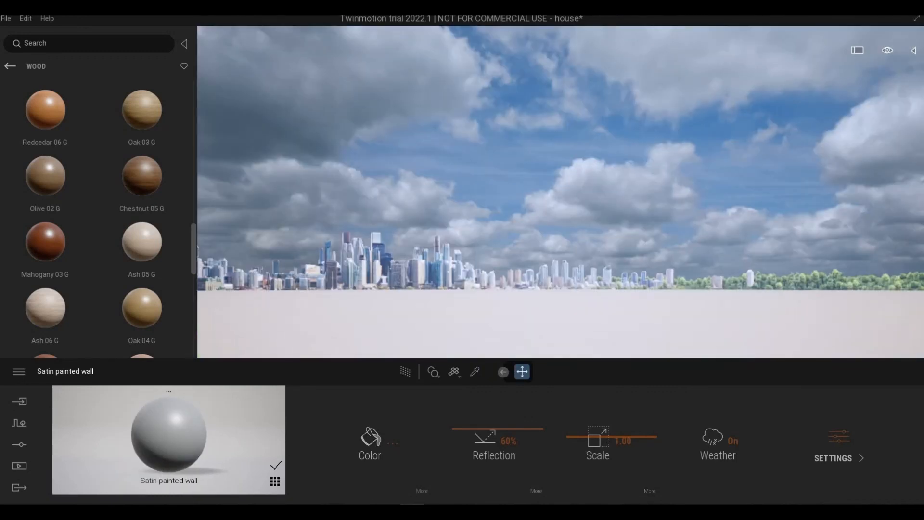
scroll(827, 254, "down", 5)
key("q")
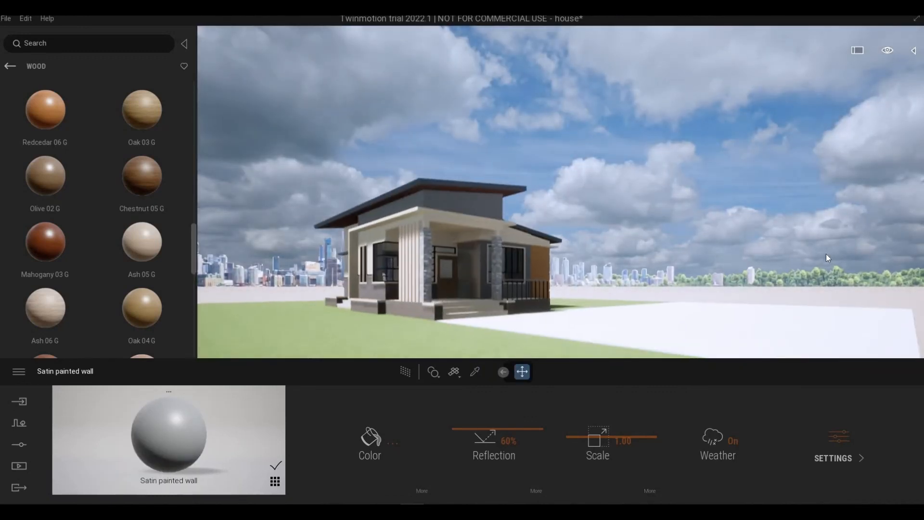
key("w")
right_click_drag(827, 255, 764, 290)
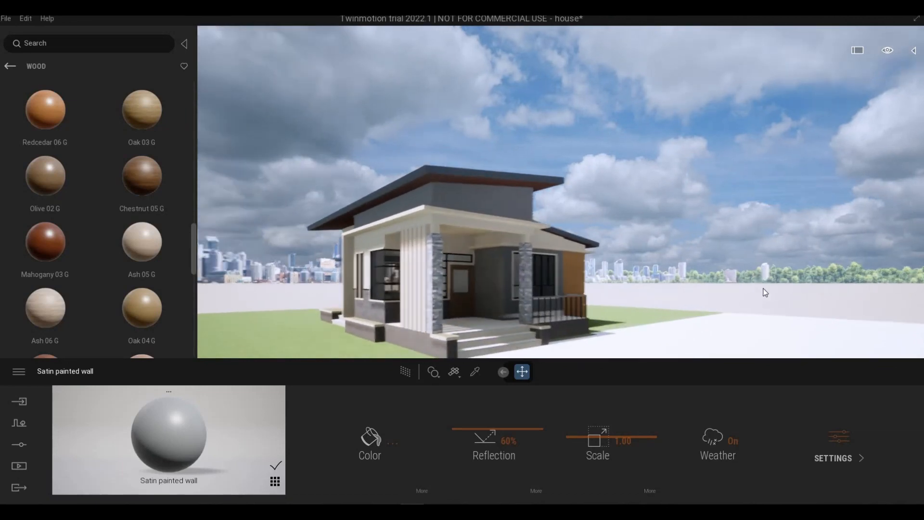
key("w")
key("w")
key("d")
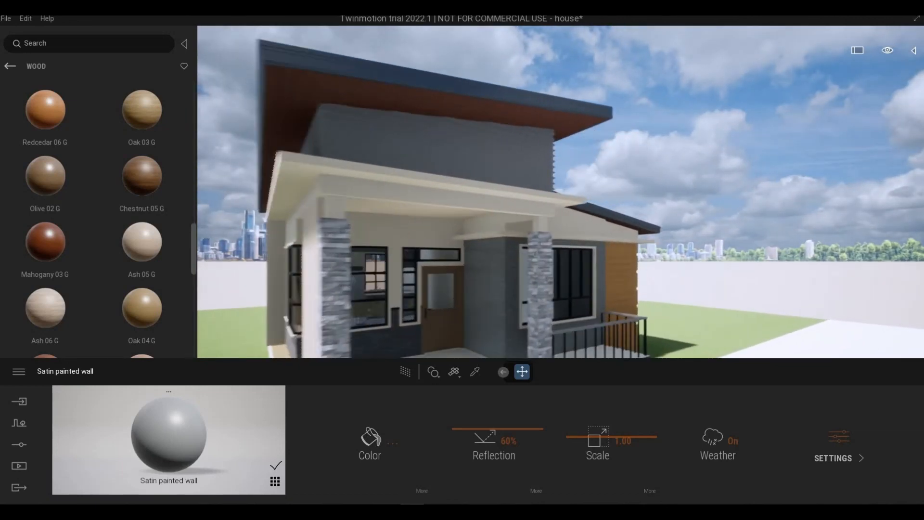
mouse_move(694, 278)
right_mouse_down()
mouse_move(626, 279)
mouse_move(660, 256)
mouse_move(717, 248)
mouse_move(648, 260)
mouse_move(694, 264)
right_mouse_up()
key("w")
key("a")
key("w")
key("s")
key("s")
key("a")
key("s")
right_click_drag(511, 266, 490, 260)
key("w")
key("d")
key("s")
key("a")
key("e")
key("d")
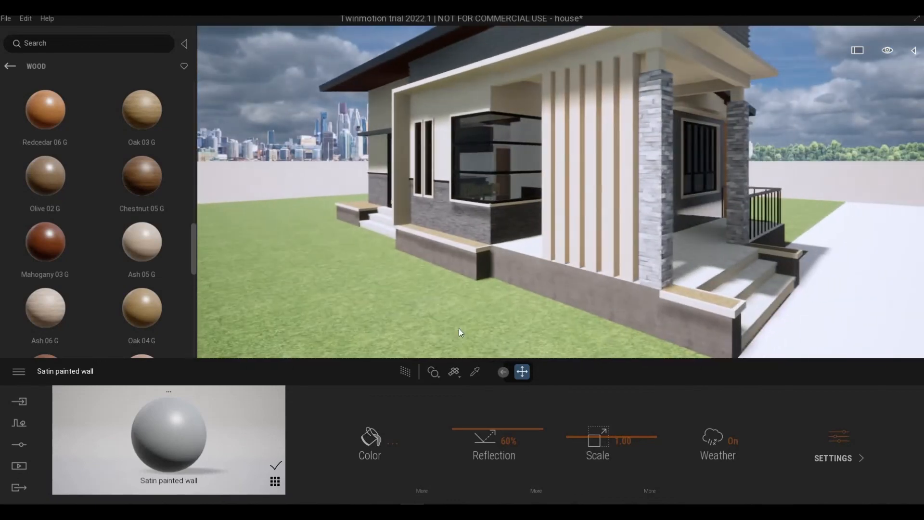
- Sample the corner window's Two sided glass material and darken its color to 3D3D3D
key("w")
left_click(475, 372)
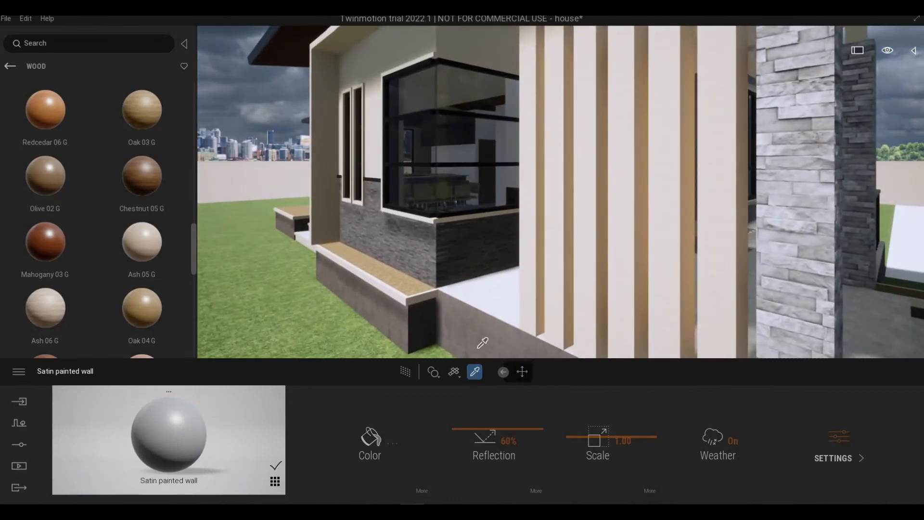
left_click(458, 198)
key("s")
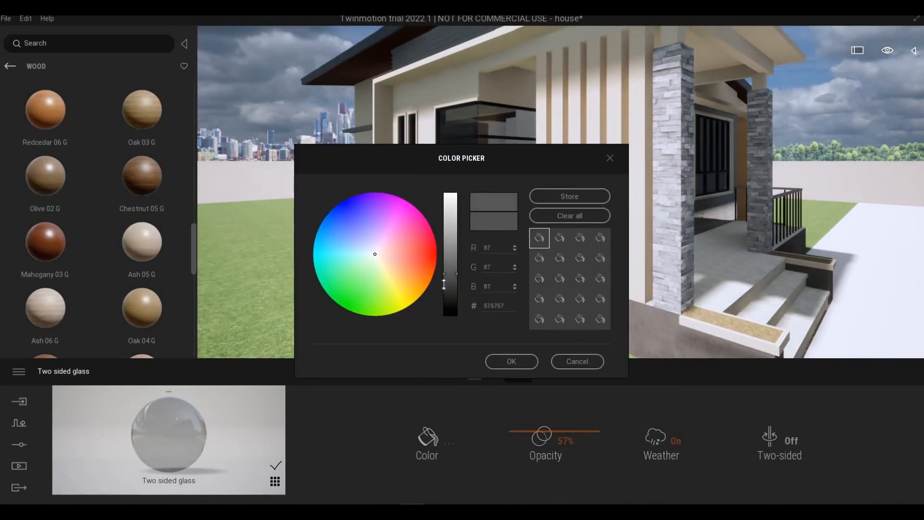
left_click(444, 285)
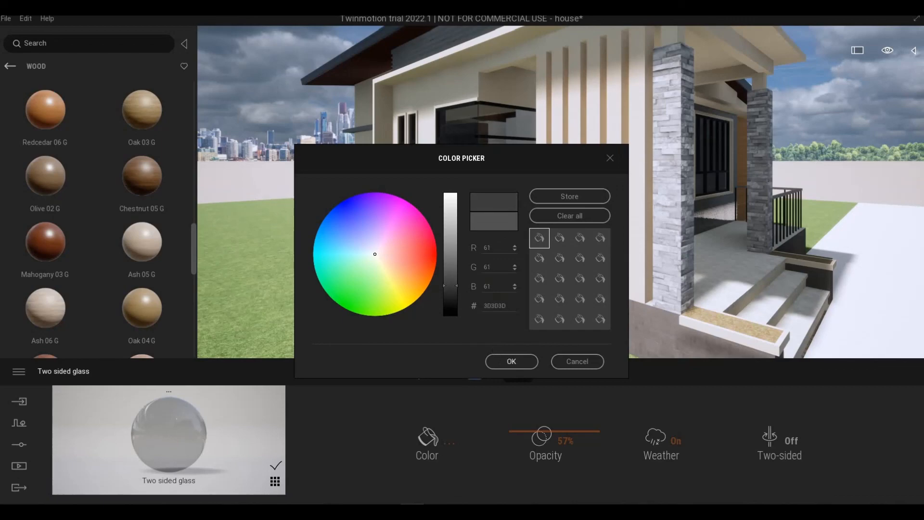
left_click(511, 361)
- Examine the darkened window glass and the overall house exterior from the front corner at a distance
mouse_move(604, 282)
right_mouse_down()
mouse_move(549, 289)
mouse_move(674, 284)
mouse_move(679, 308)
mouse_move(650, 327)
mouse_move(535, 308)
mouse_move(626, 299)
mouse_move(640, 270)
mouse_move(592, 262)
mouse_move(701, 214)
mouse_move(616, 286)
right_mouse_up()
key("s")
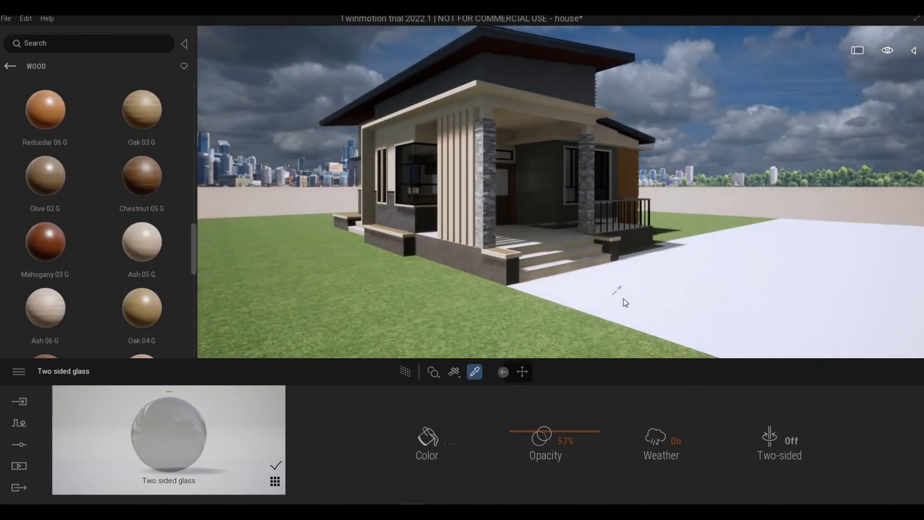
key("Escape")
right_click_drag(682, 304, 724, 293)
key("d")
key("a")
key("d")
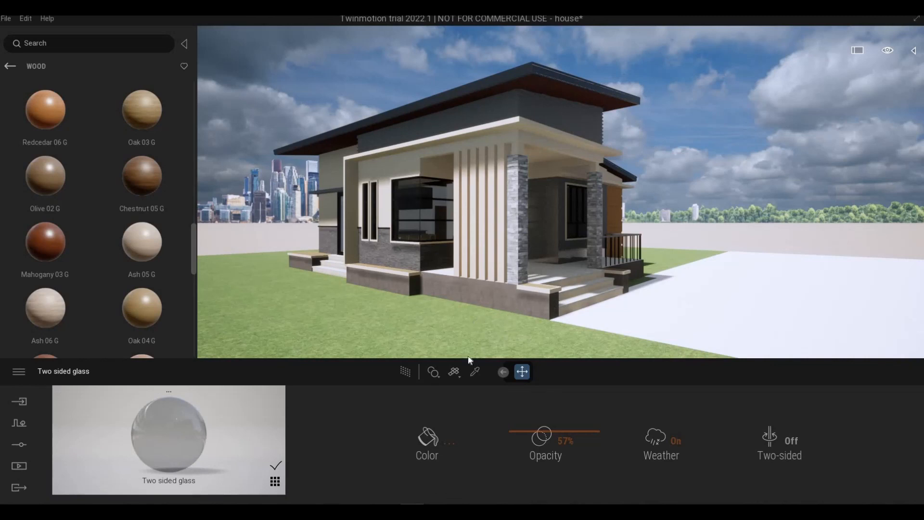
key("d")
right_click_drag(589, 299, 593, 310)
key("q")
key("e")
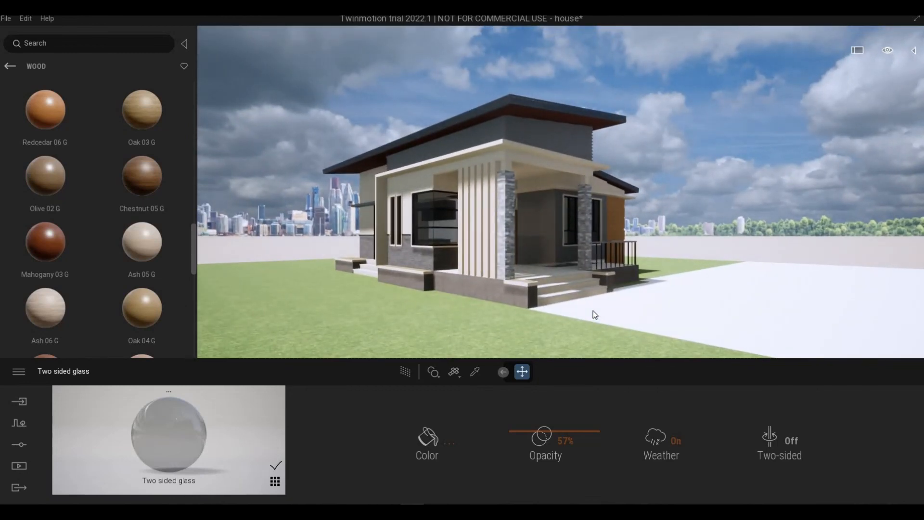